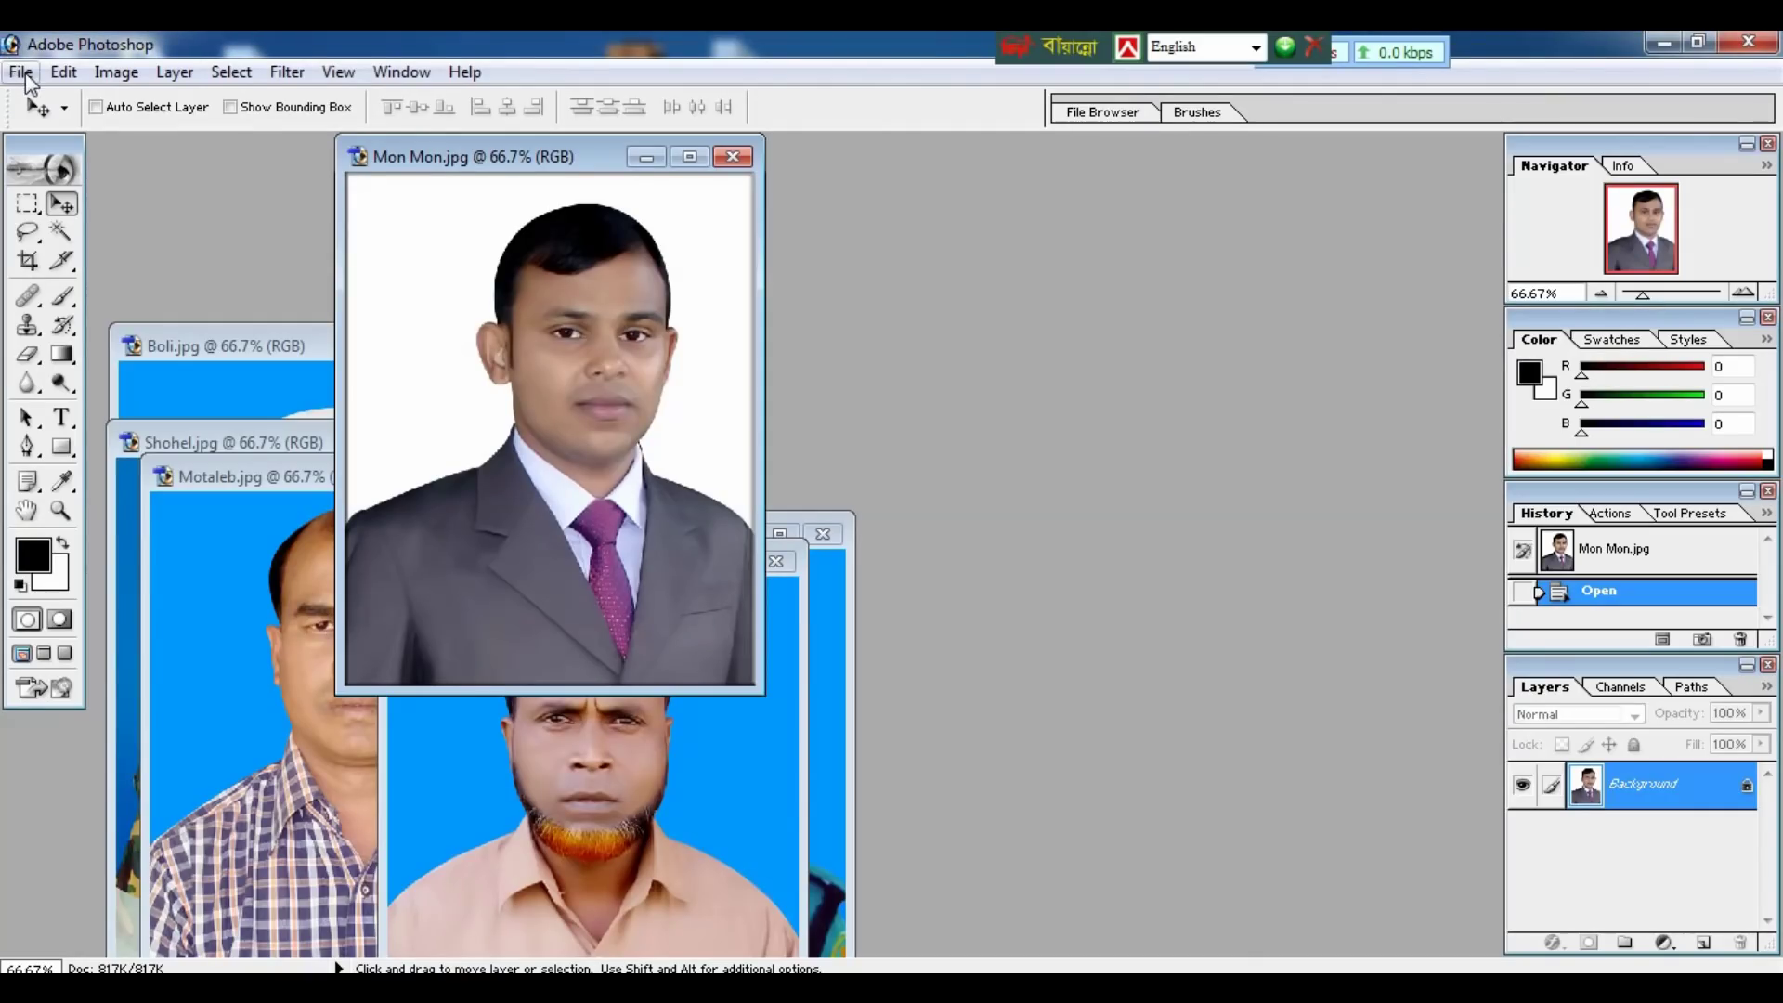
left_click(20, 72)
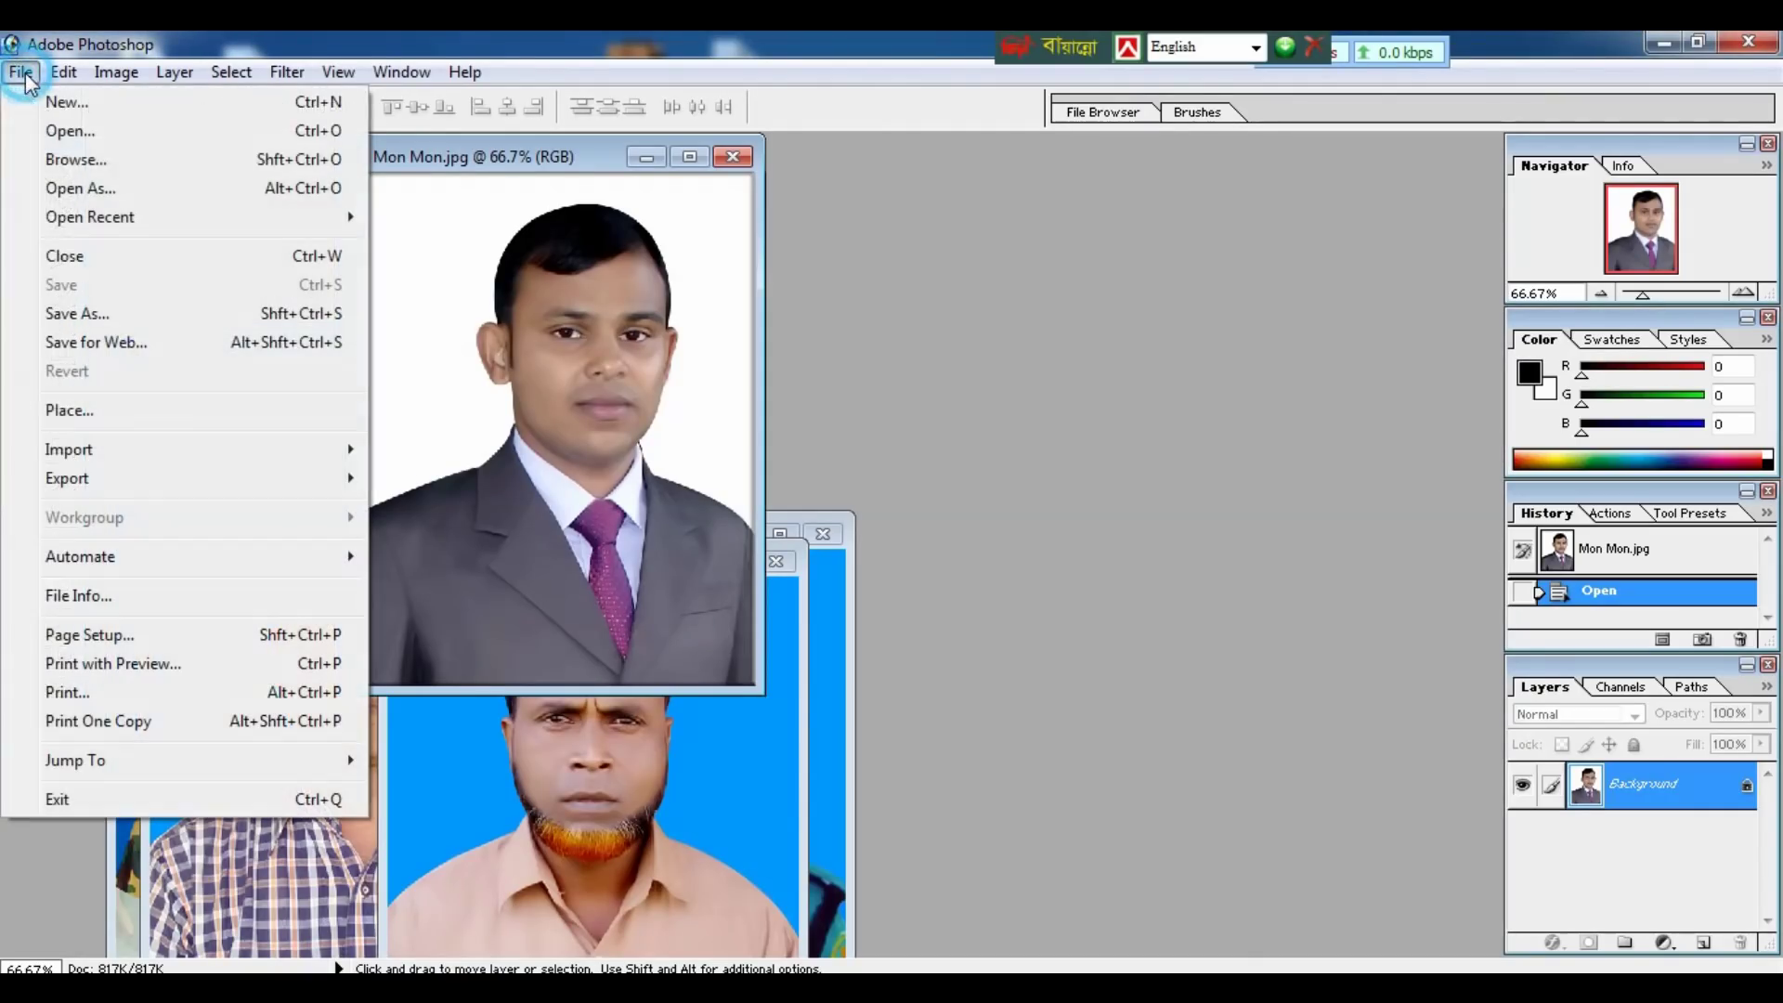
left_click(72, 103)
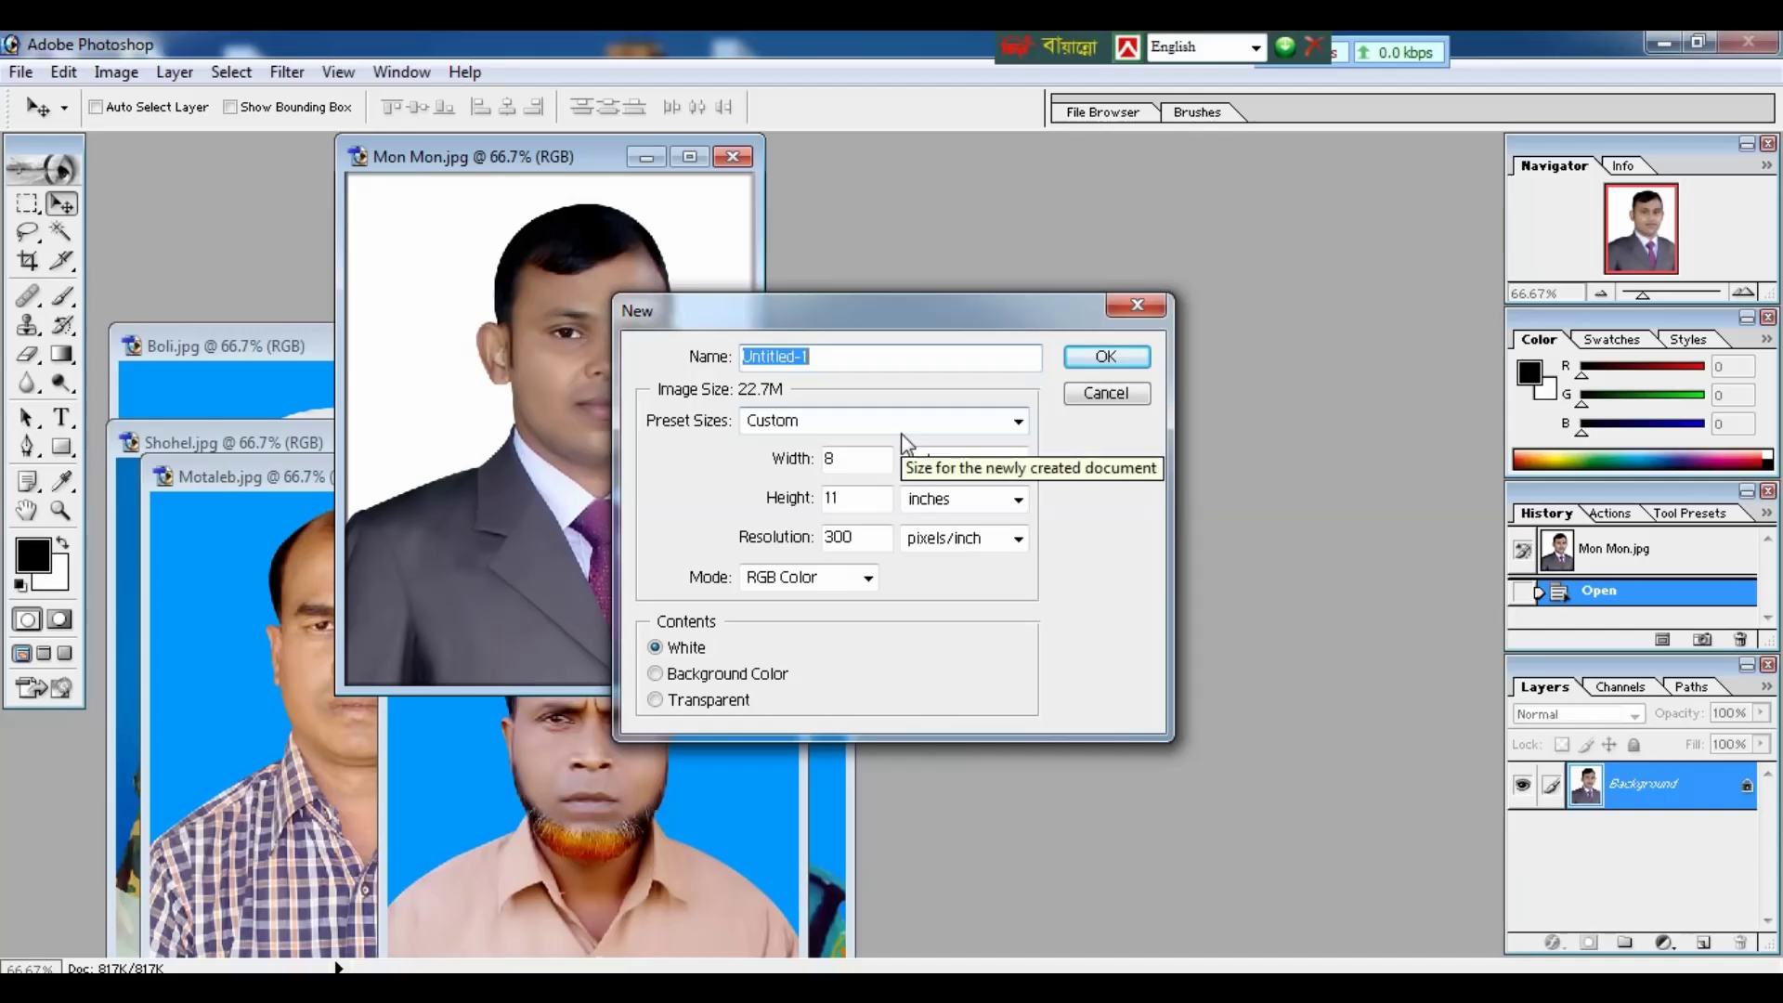
left_click(905, 423)
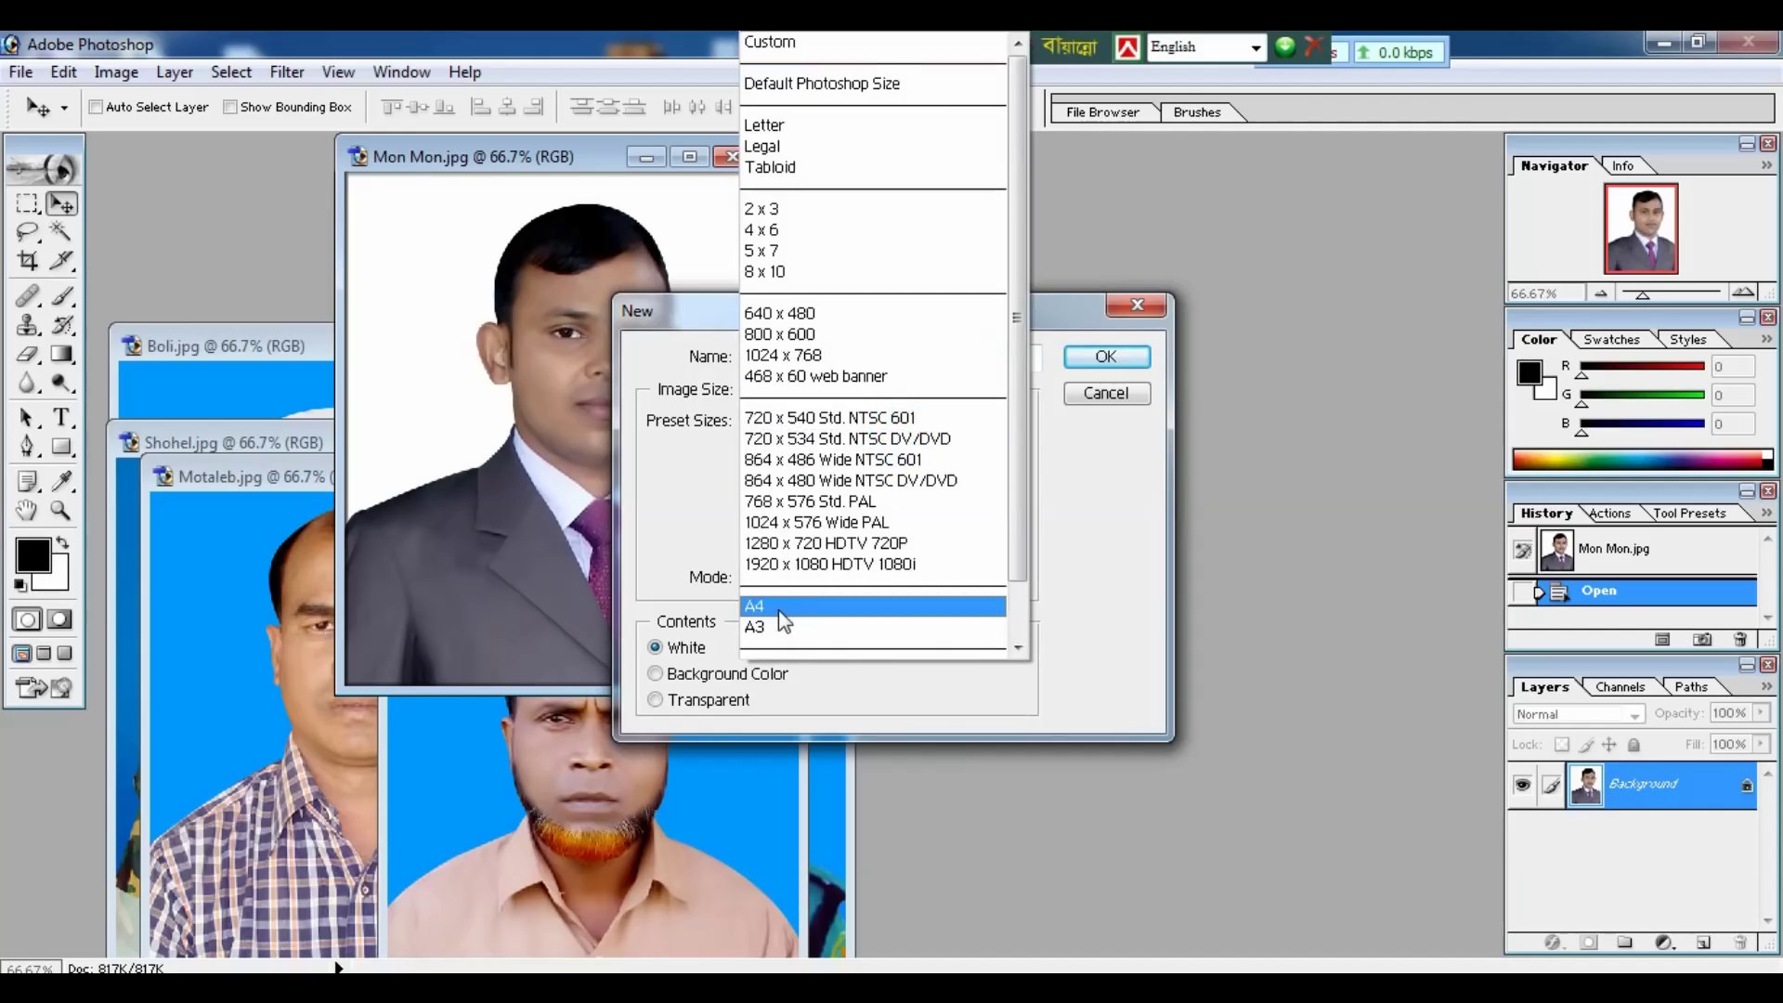
left_click(781, 611)
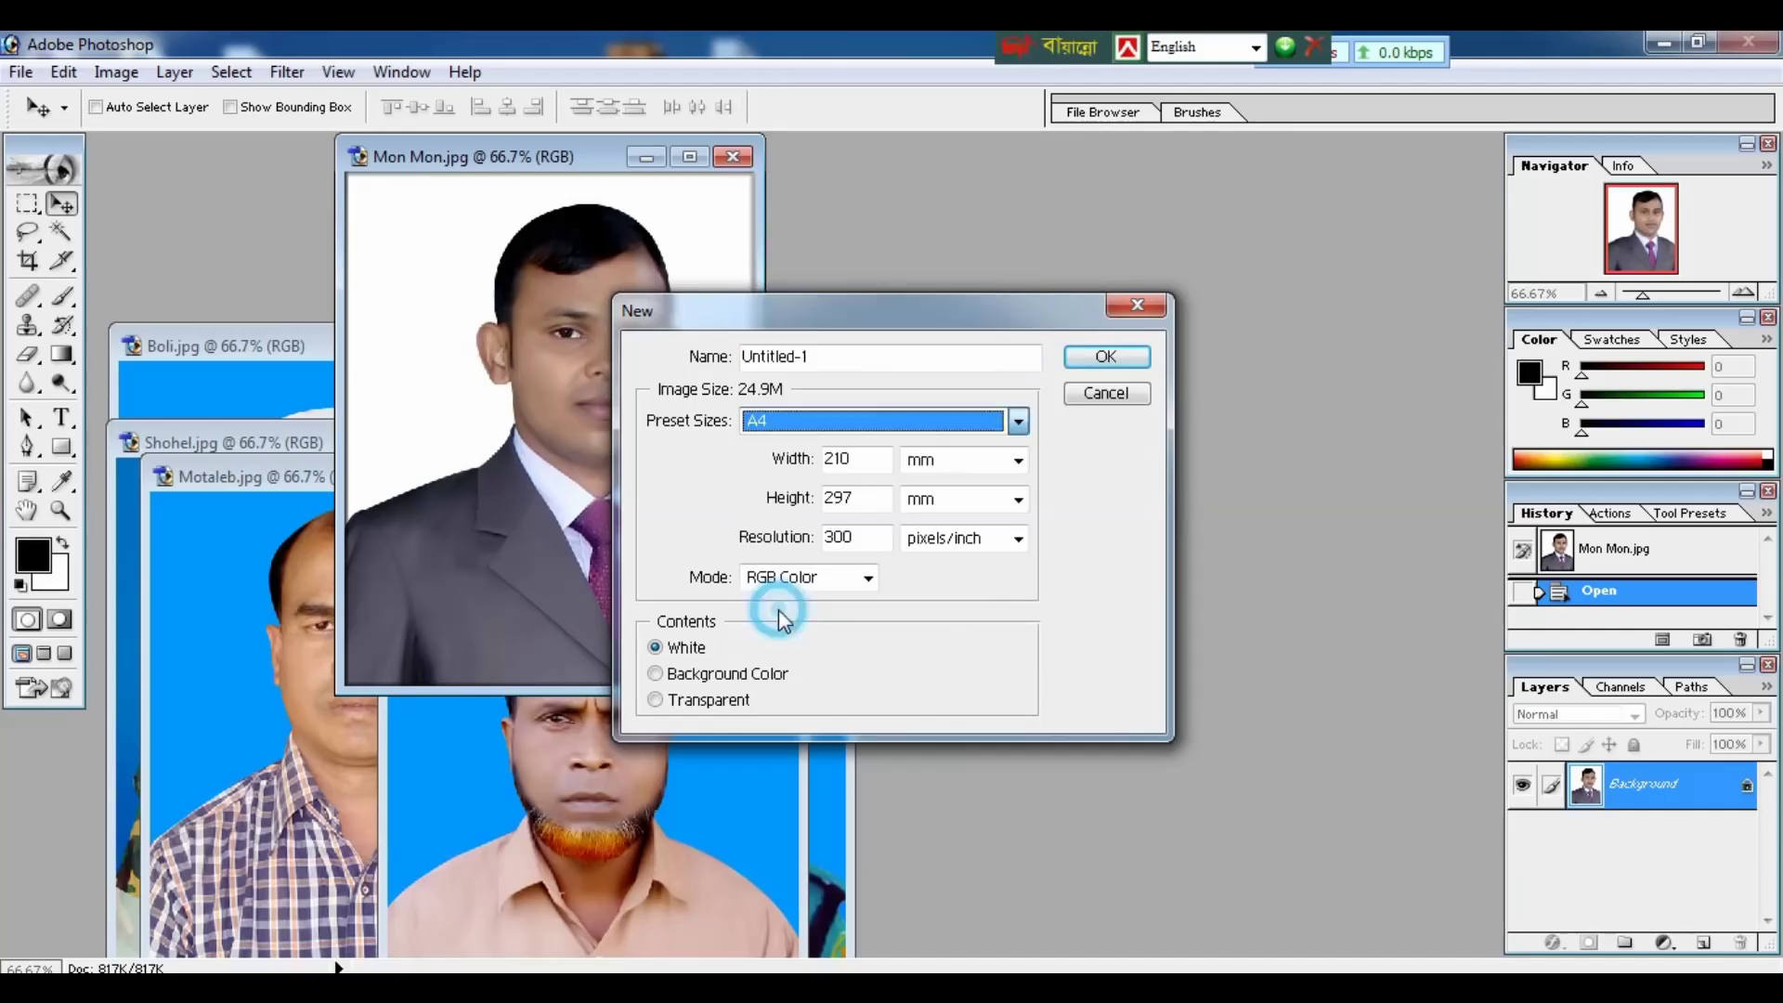
left_click(1113, 360)
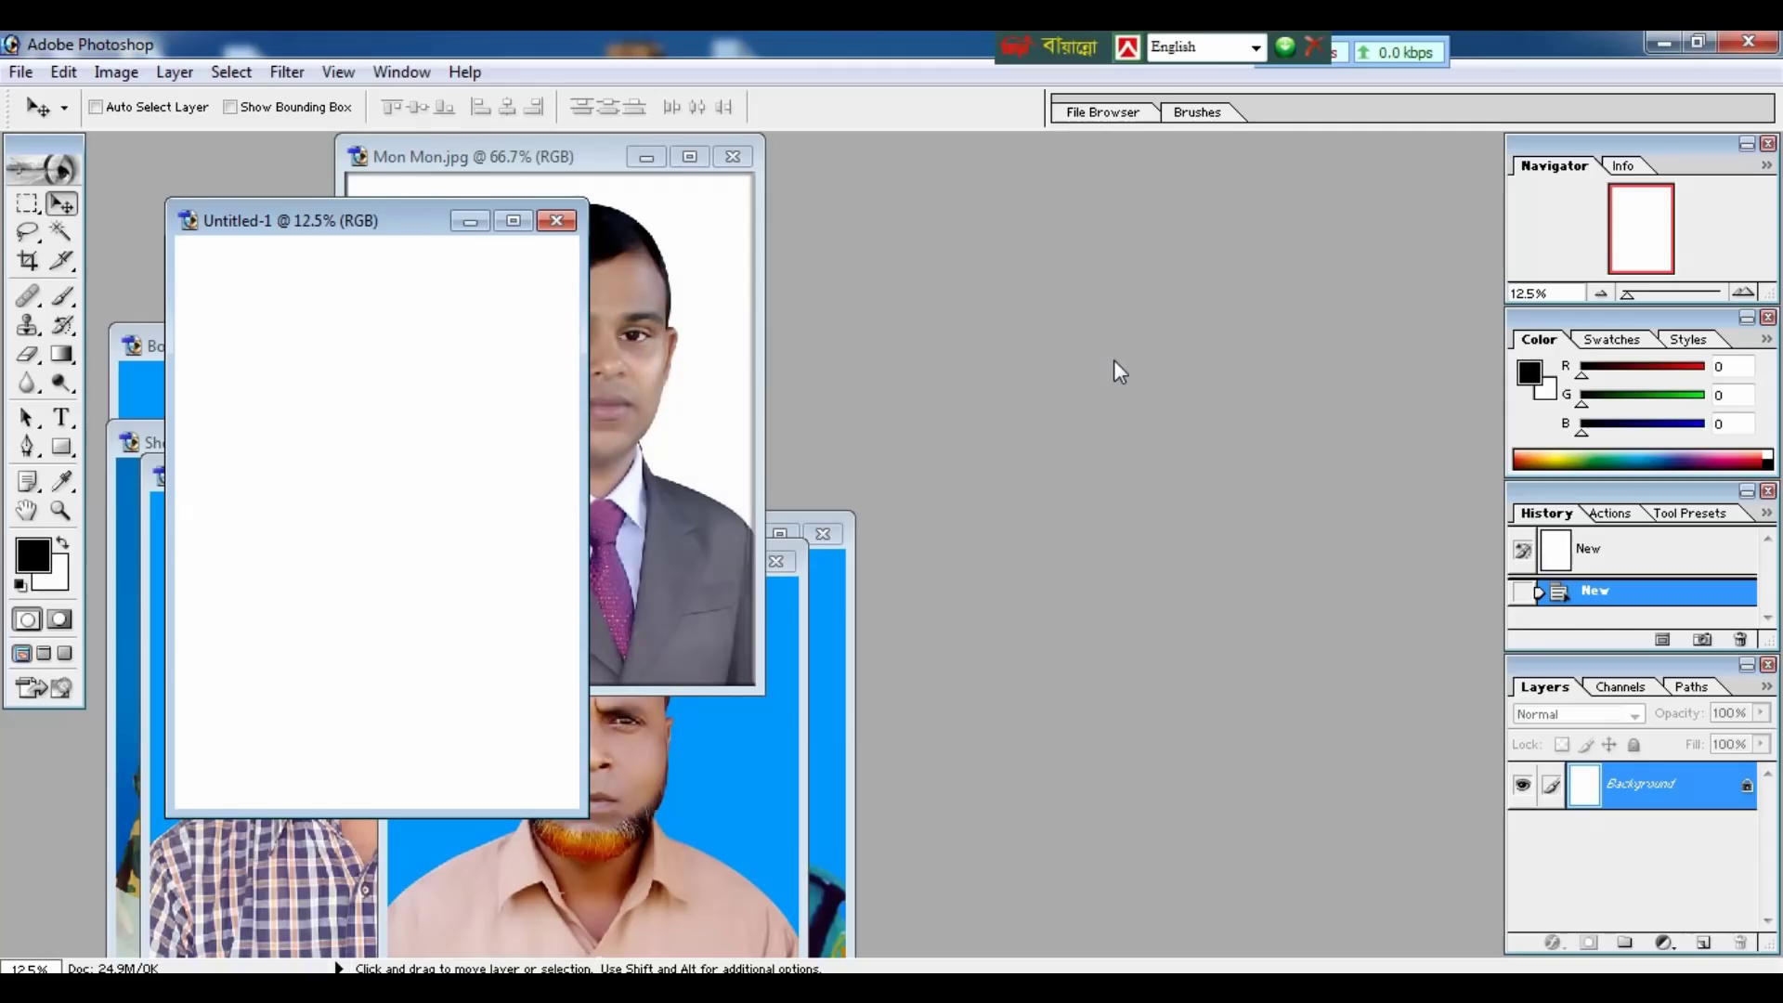
left_click(557, 220)
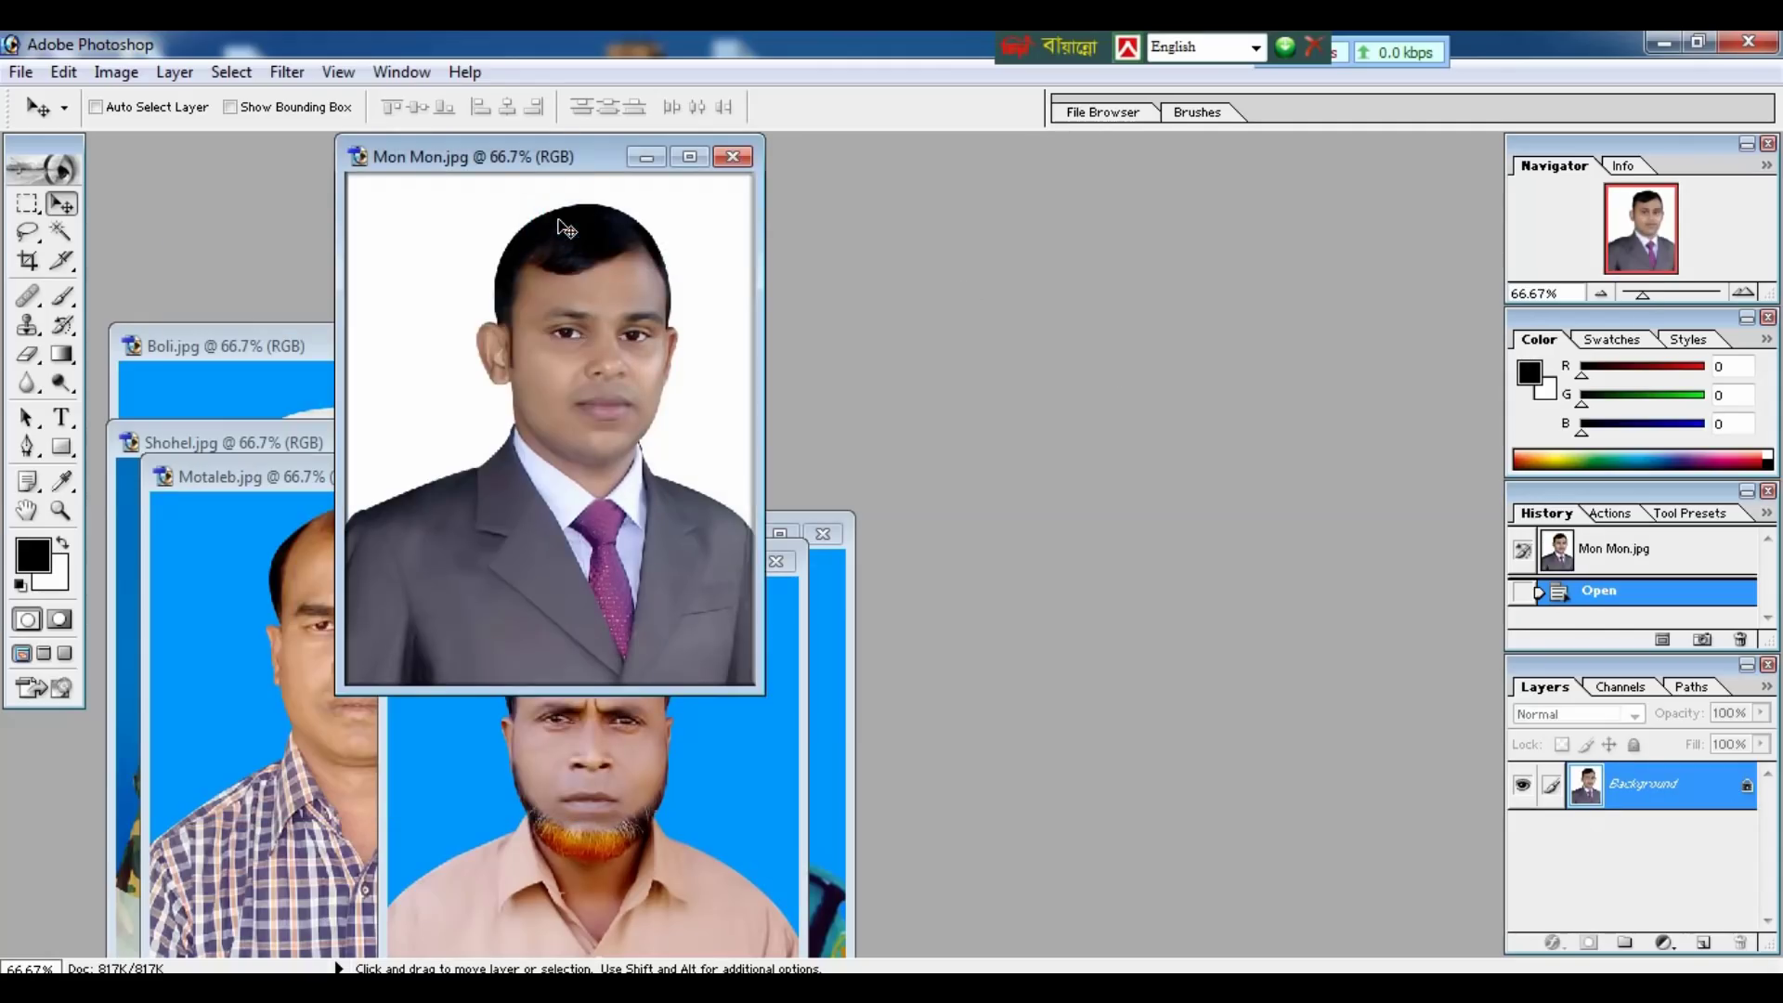
key("ctrl+n")
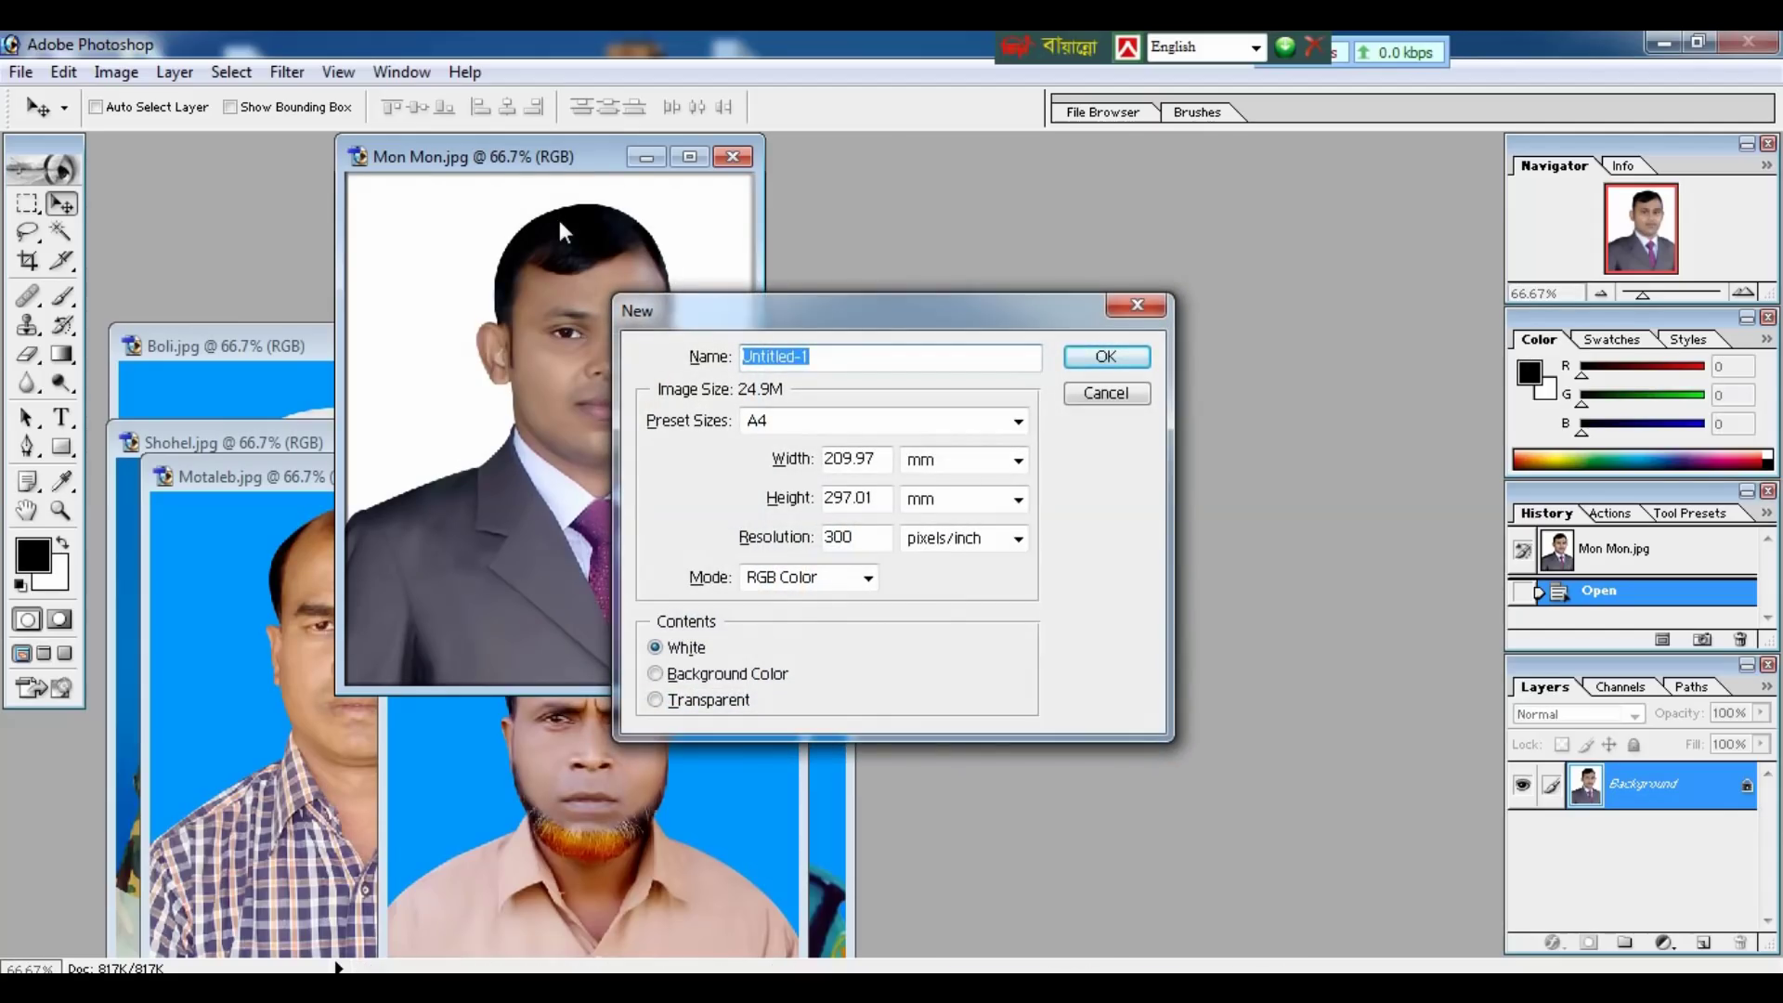
left_click(859, 434)
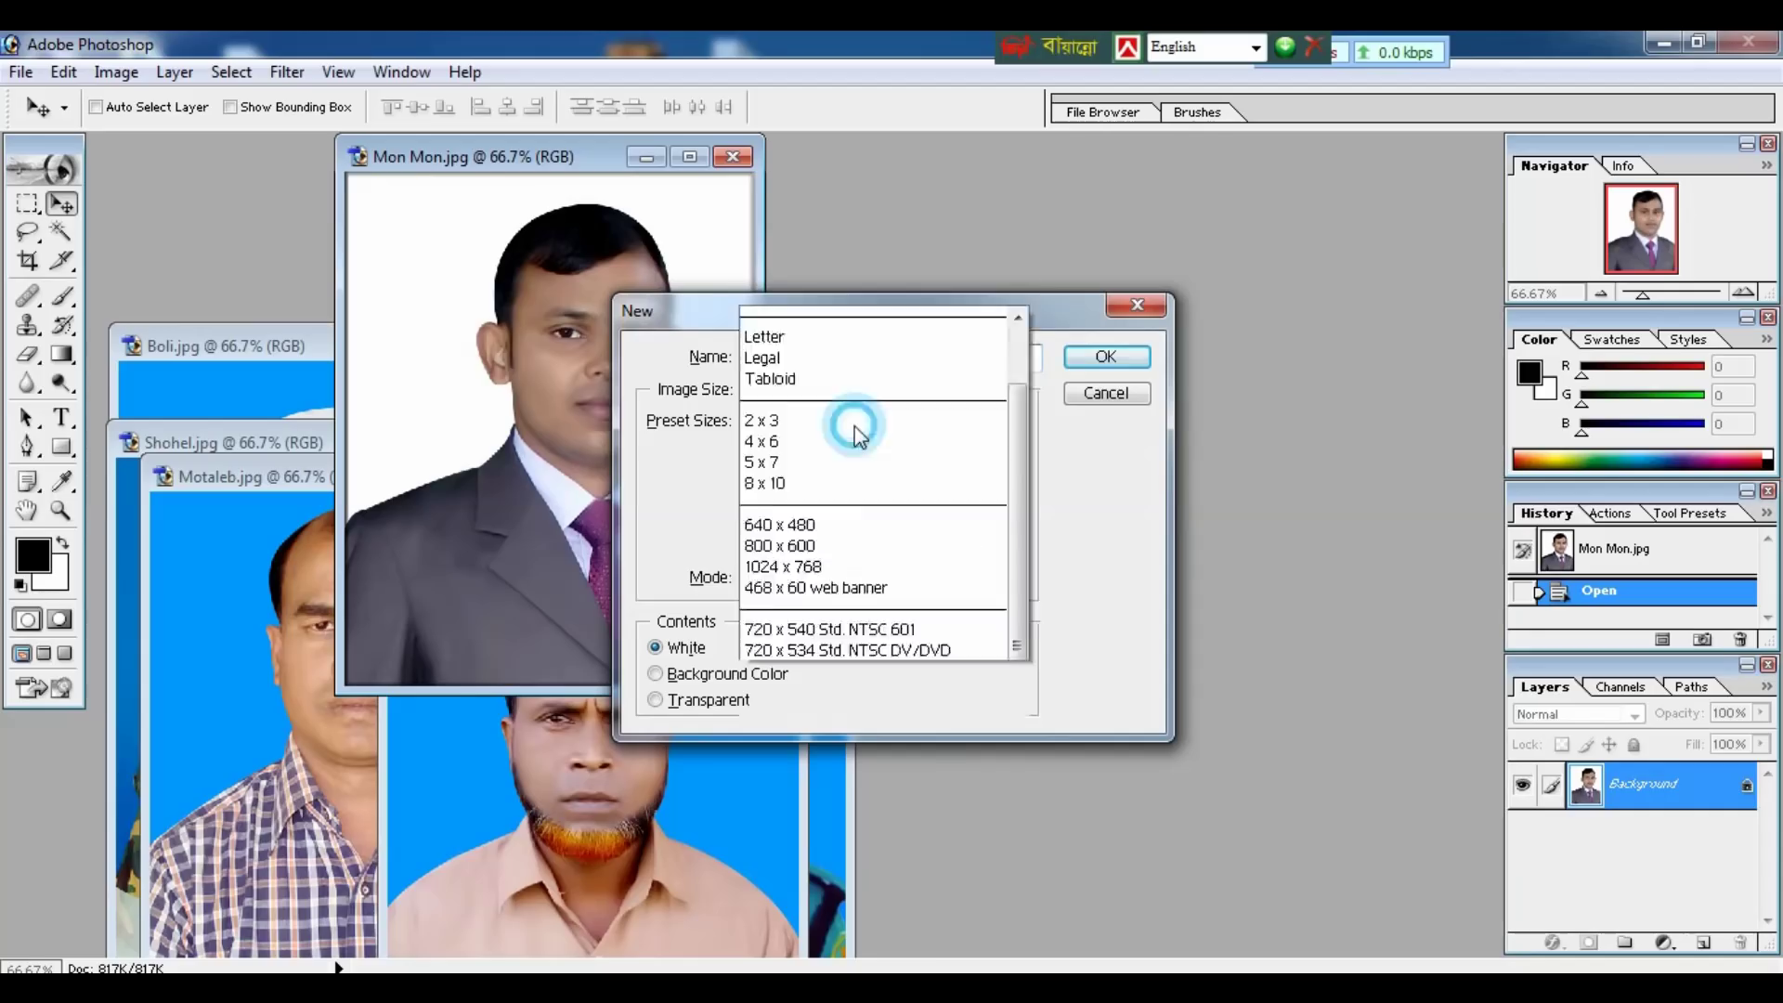
left_click(855, 425)
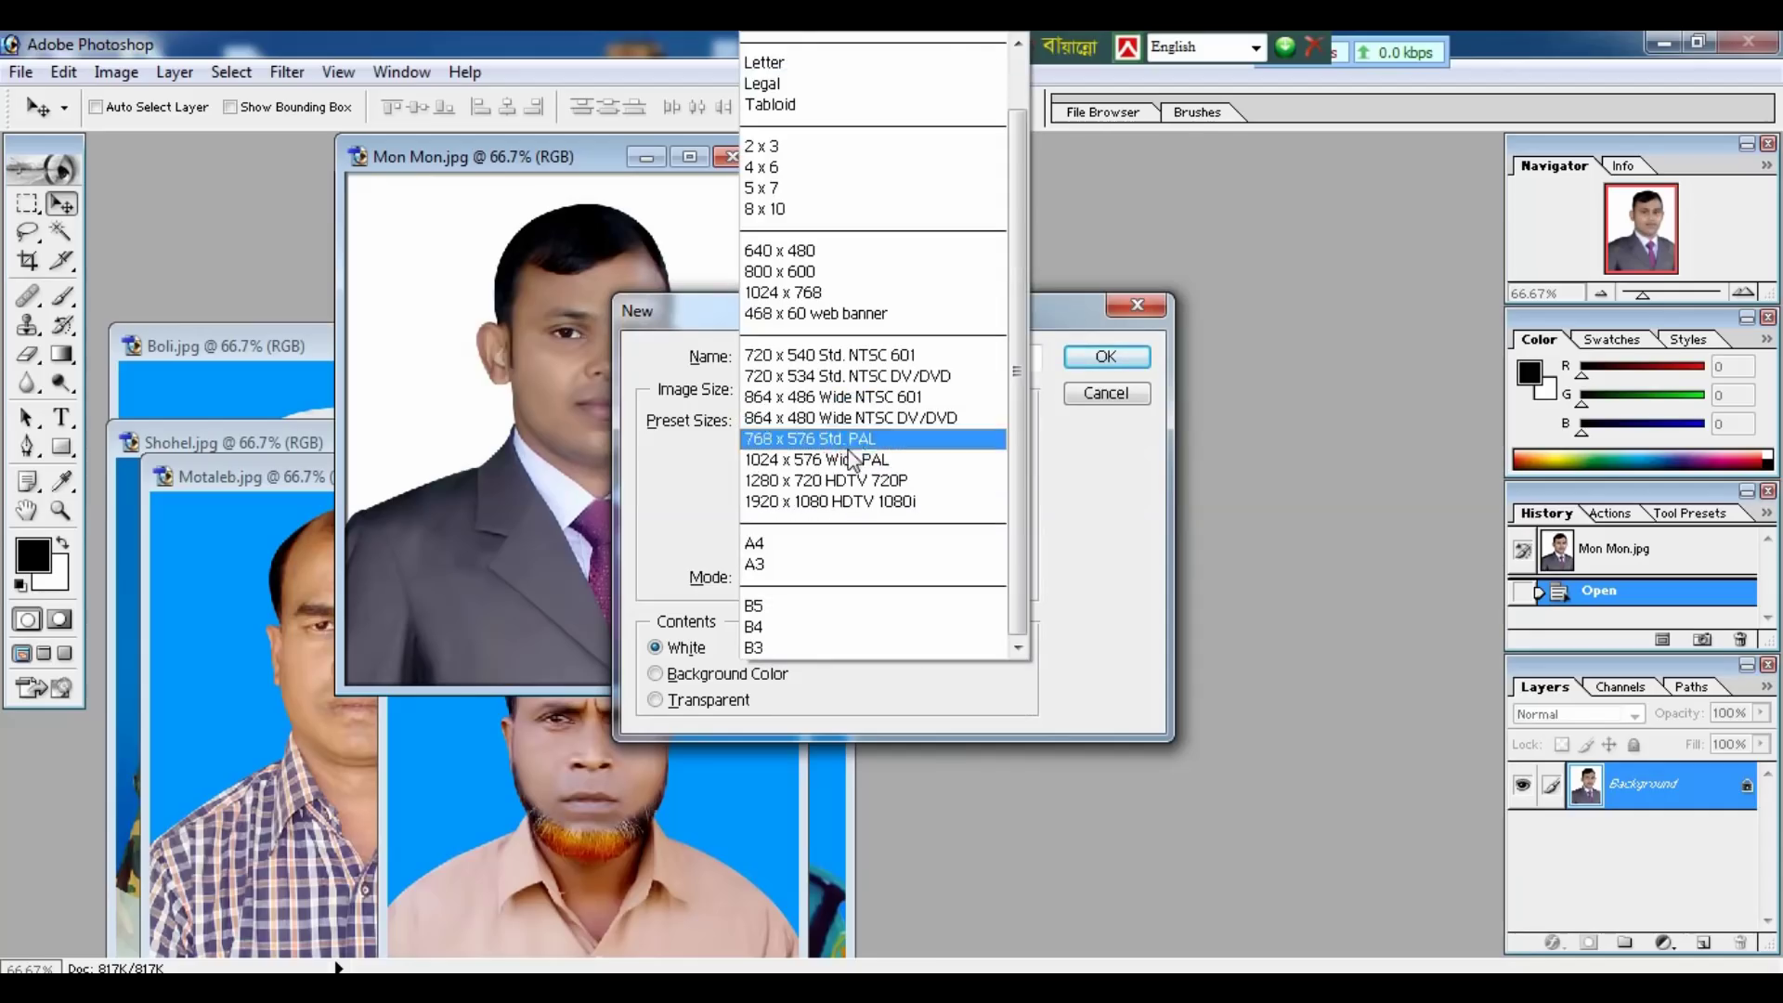
left_click(817, 538)
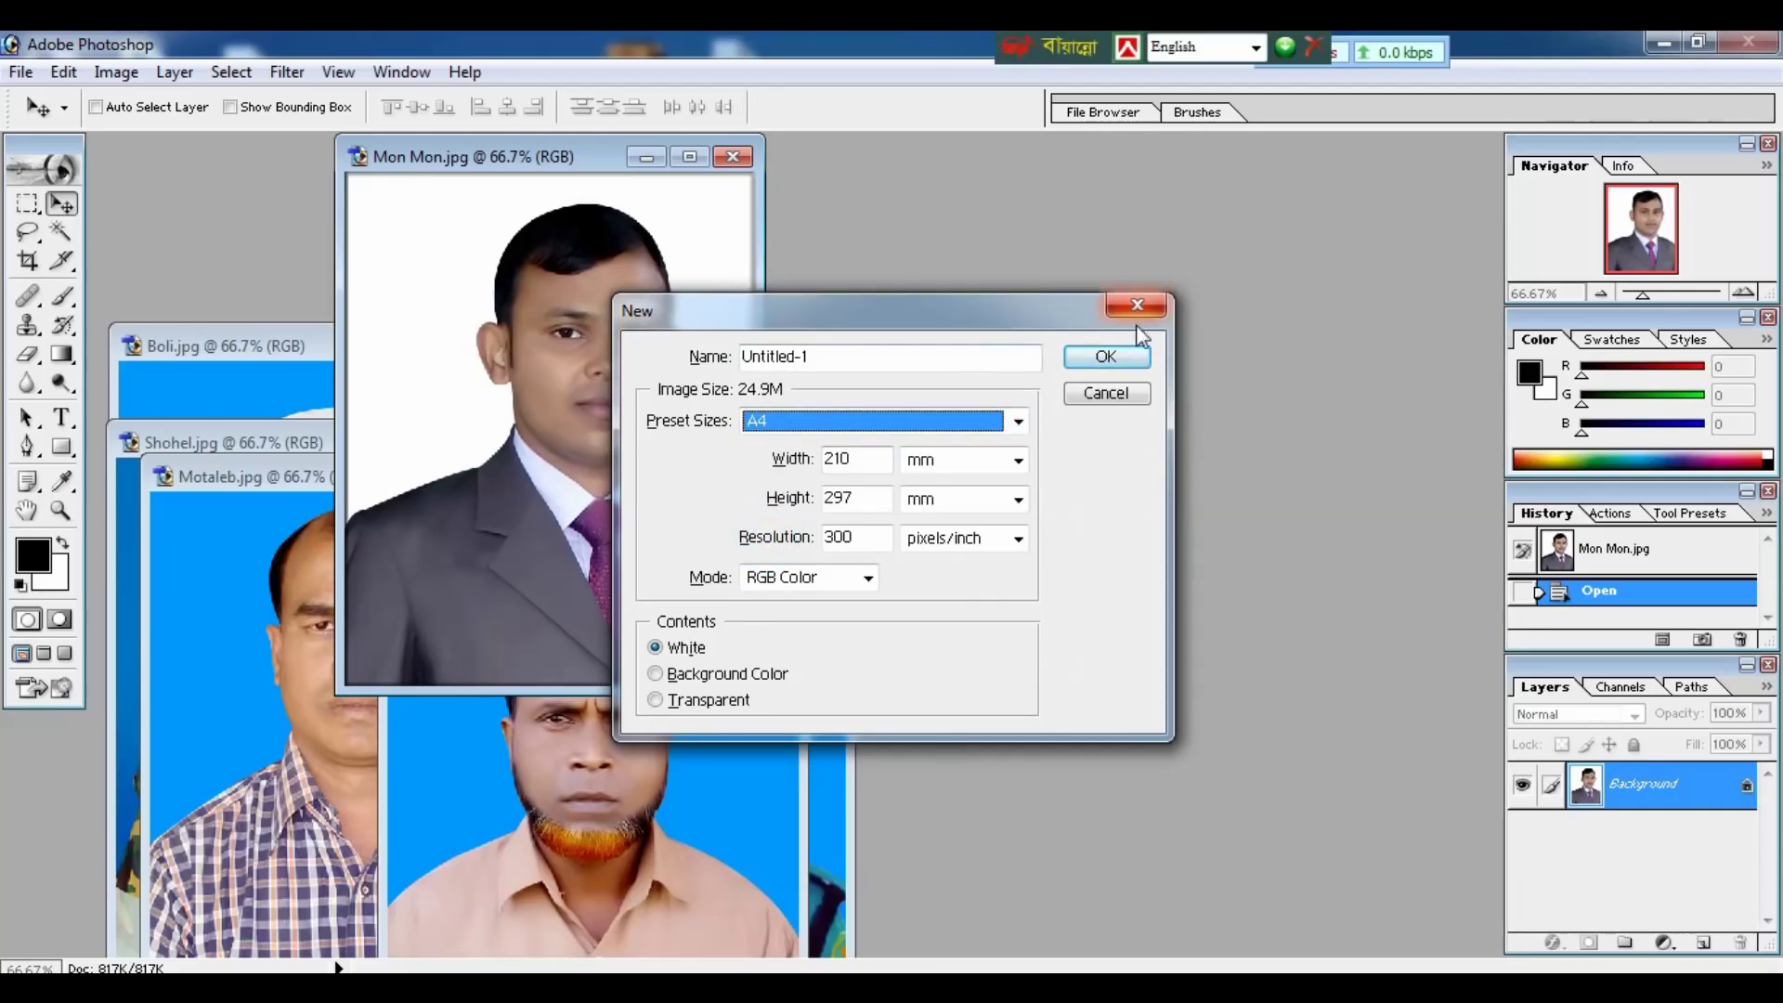
left_click(1125, 358)
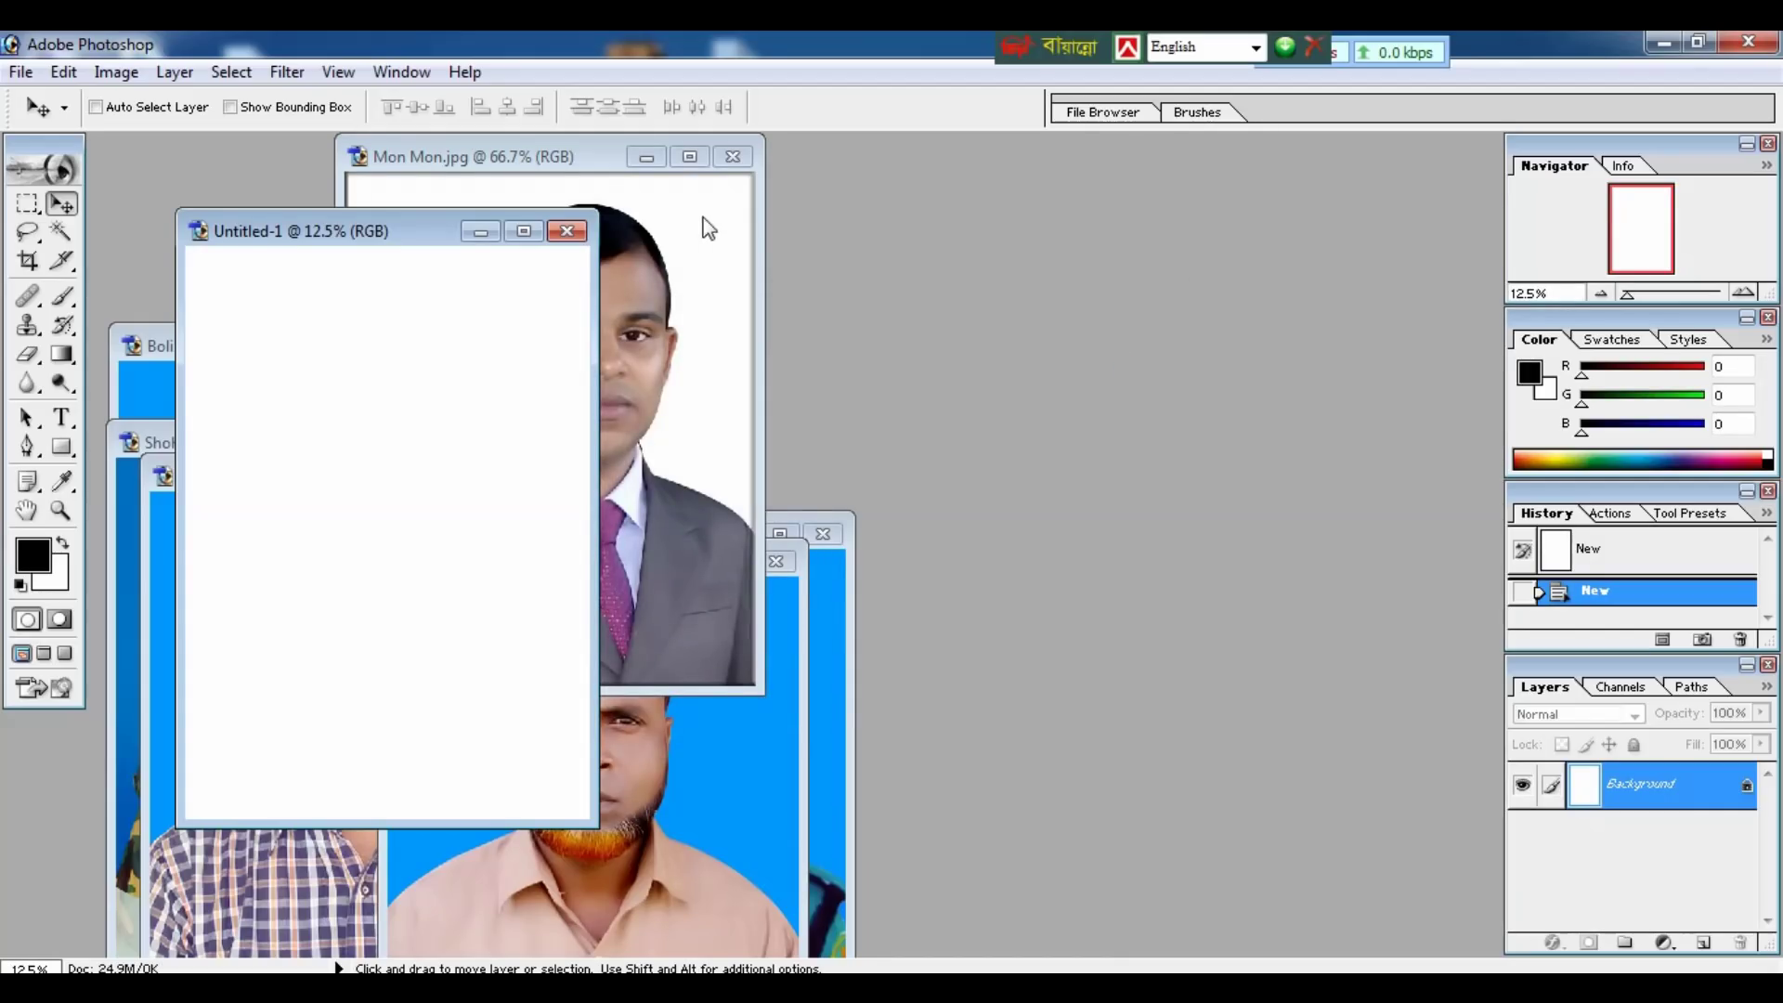
left_click(567, 230)
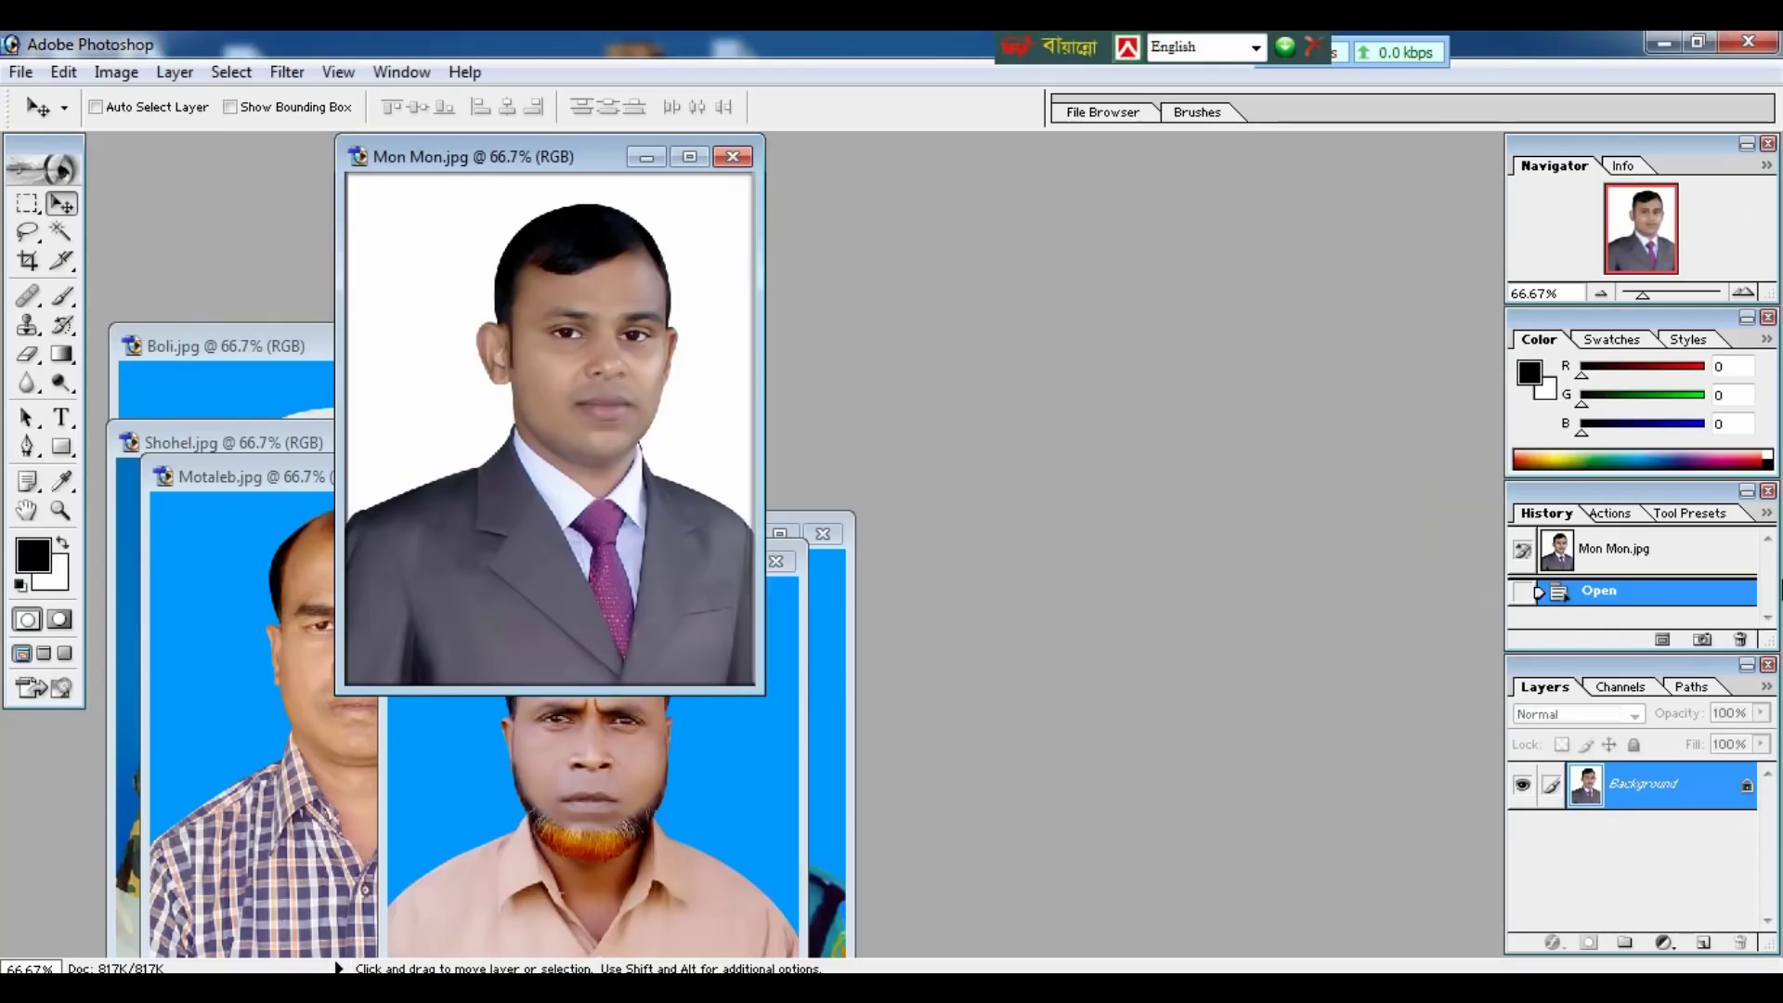
Step: Close the History panel and float the Actions panel outside the side dock
left_click(1768, 490)
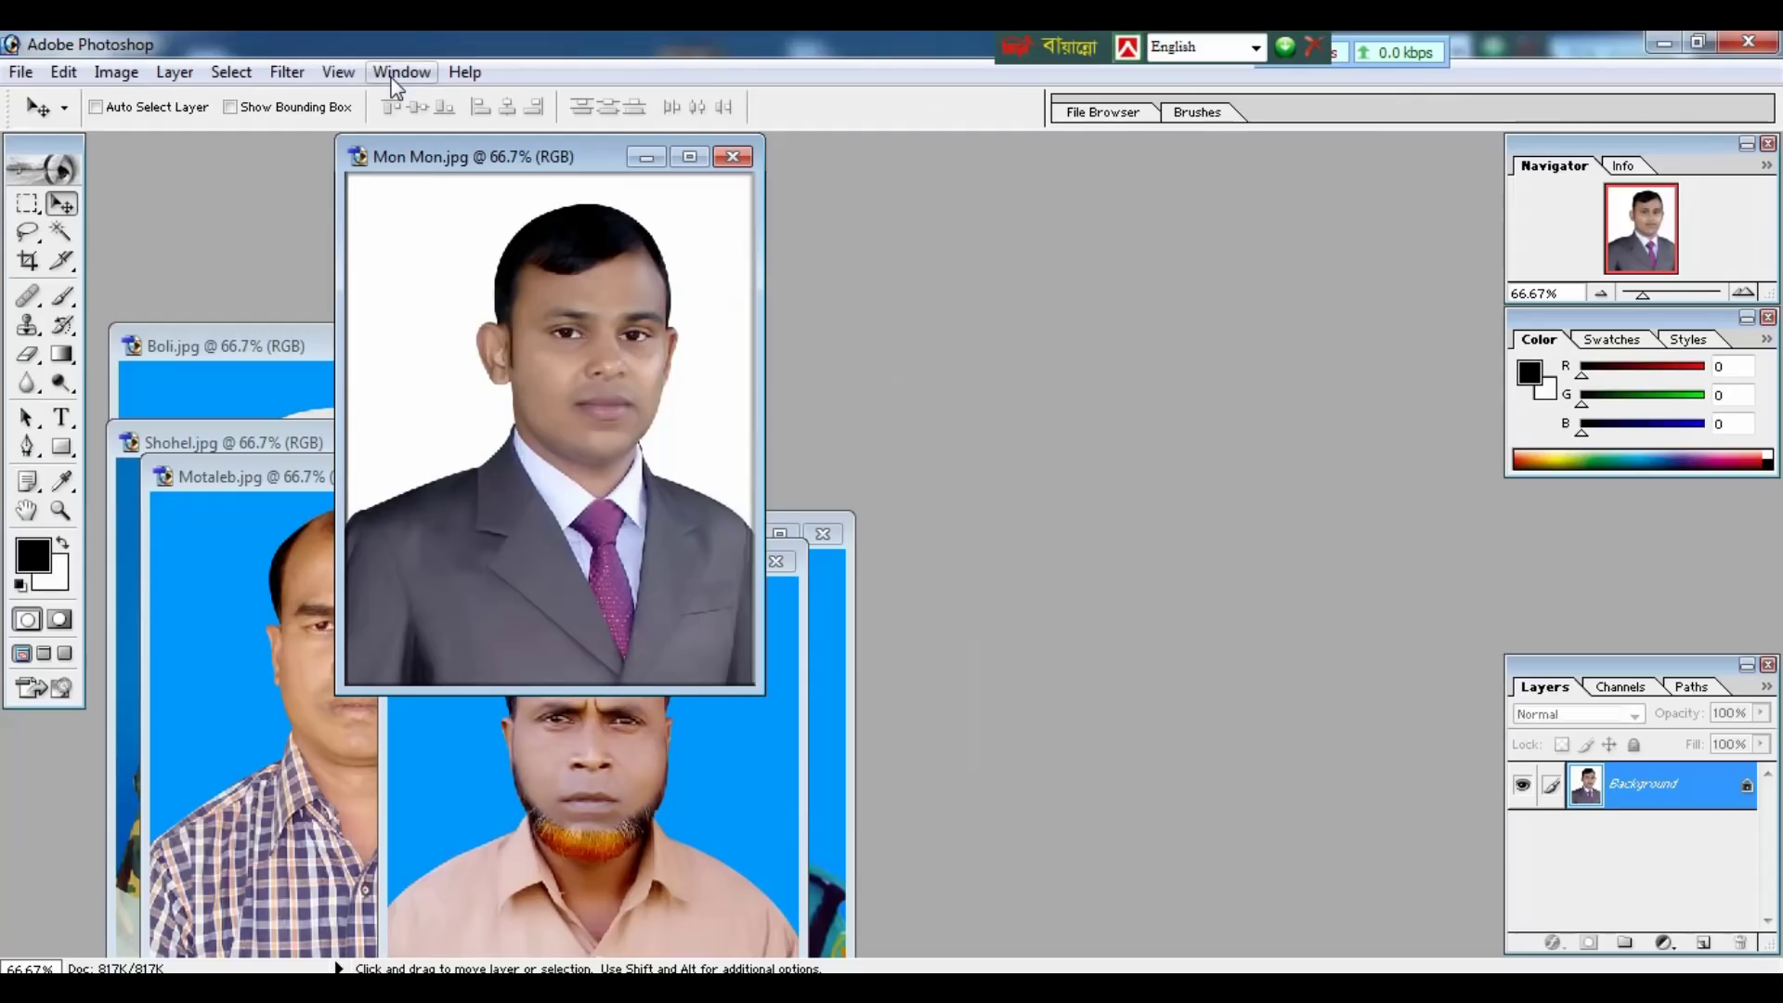
left_click(400, 75)
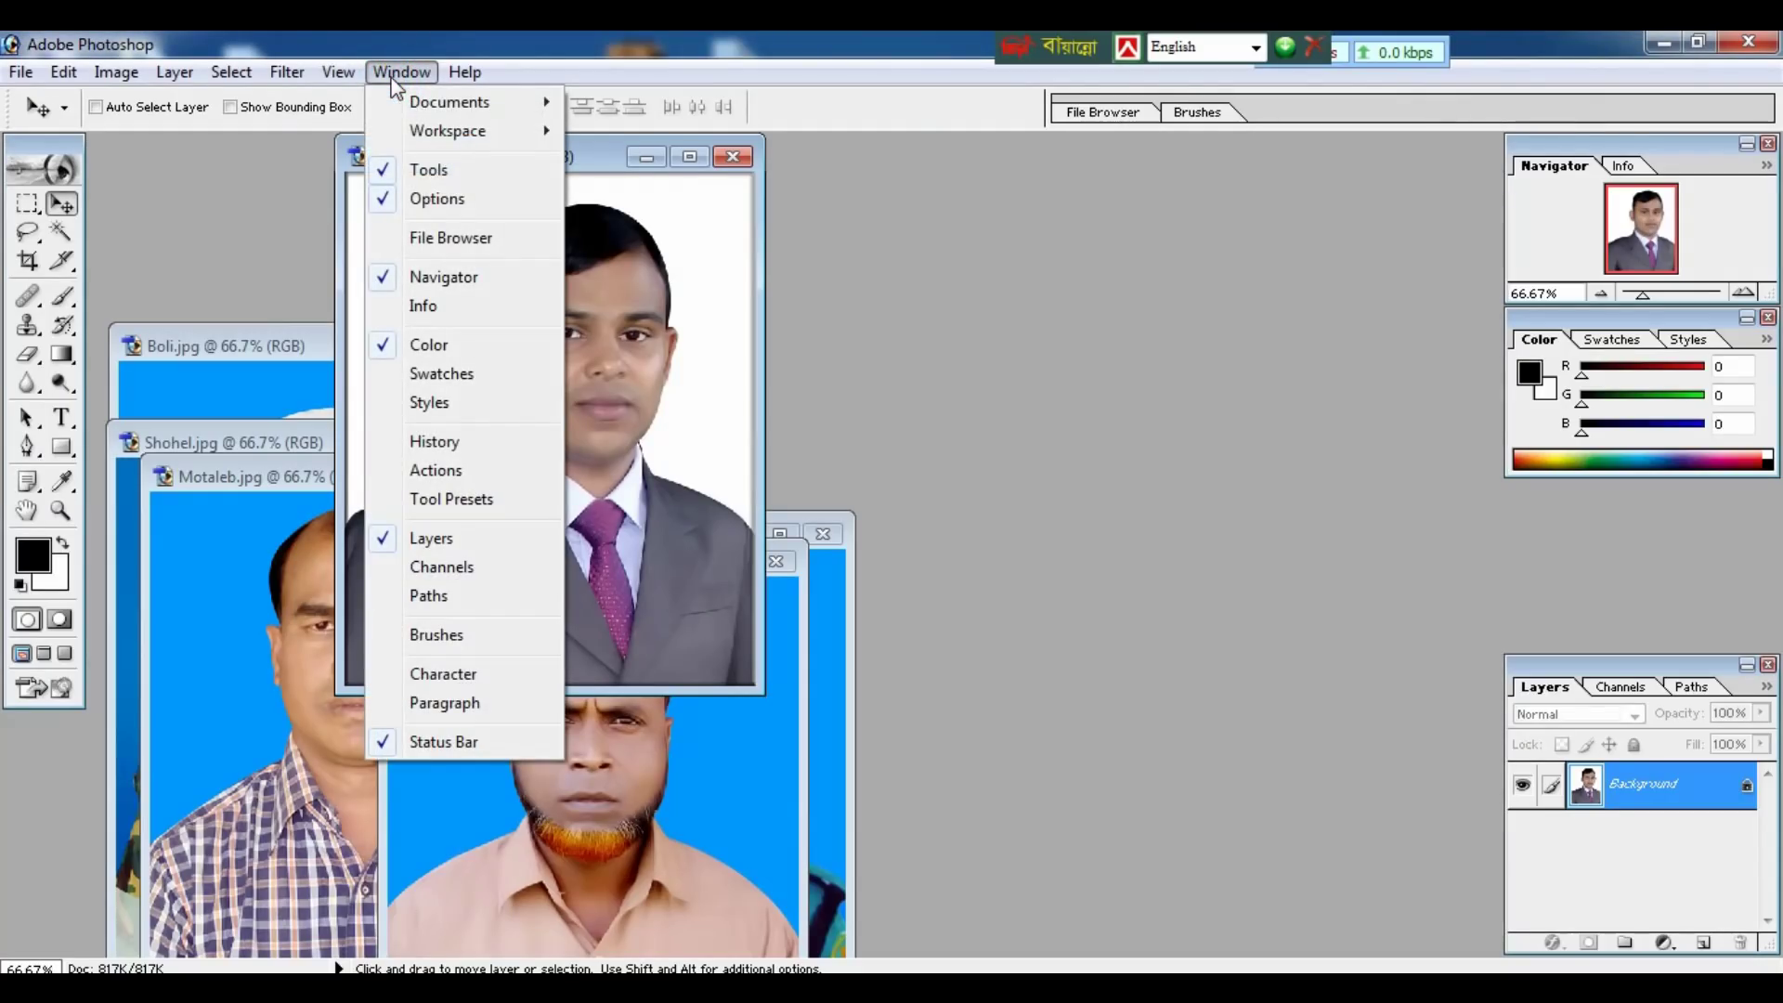
left_click(405, 473)
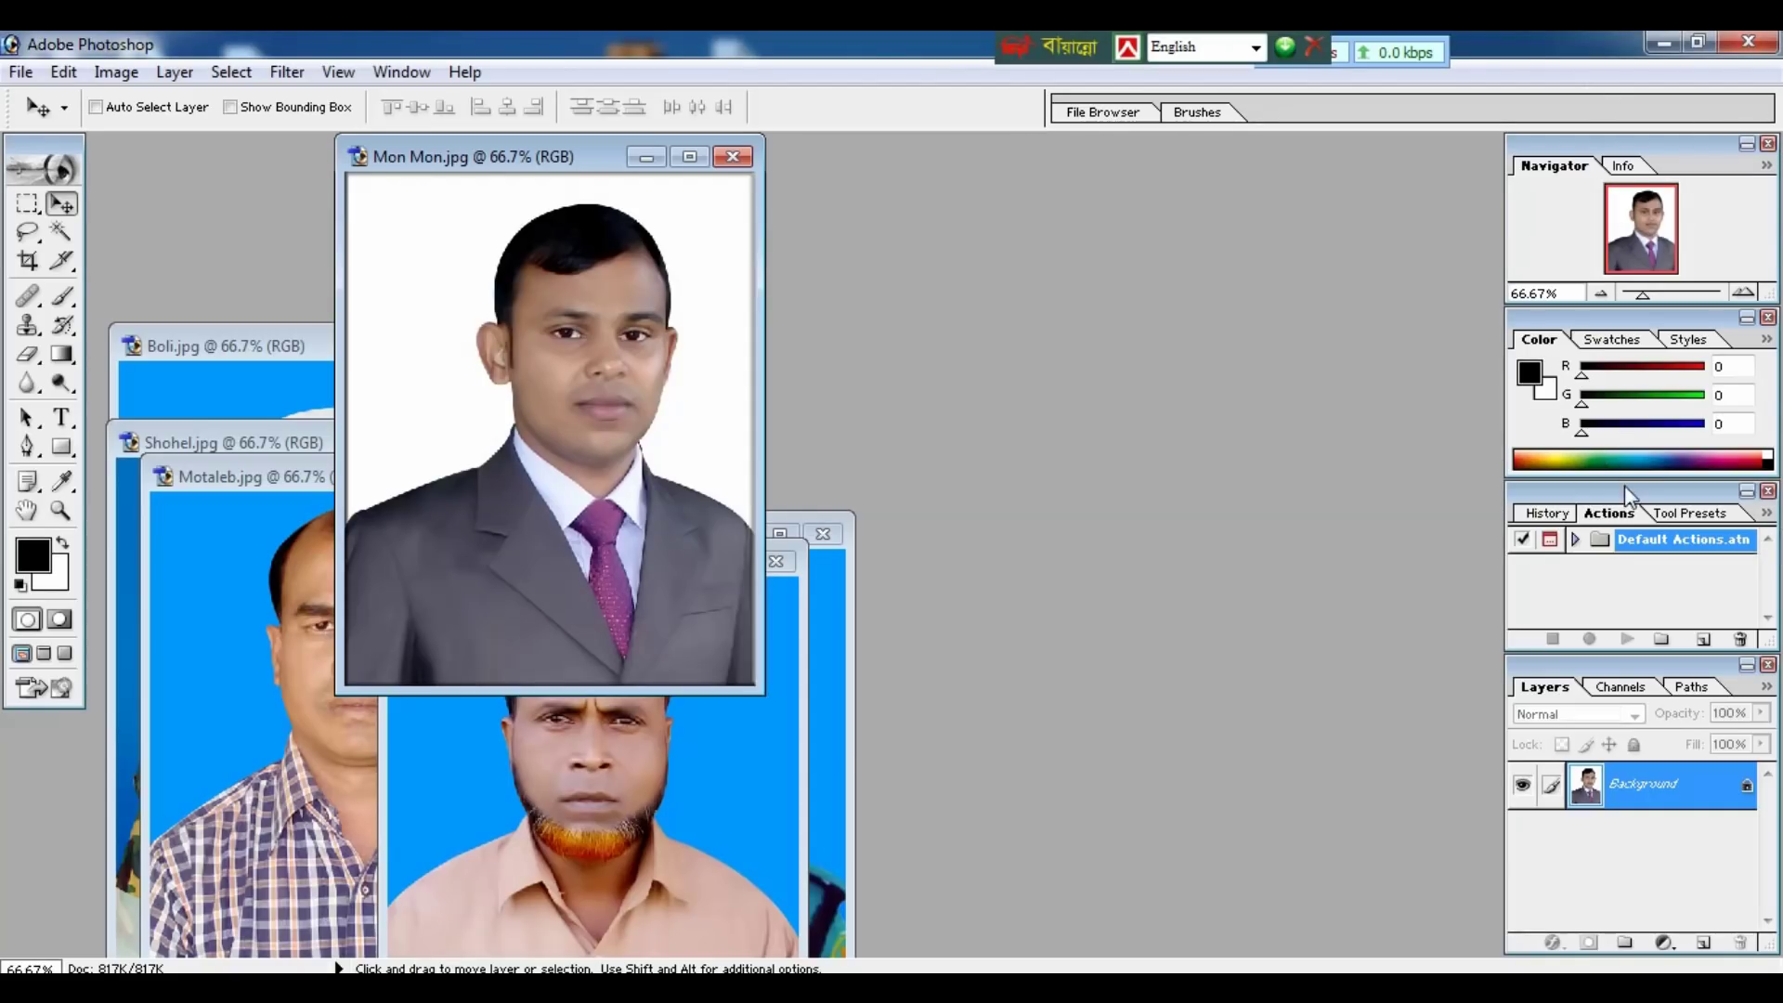
left_click_drag(1624, 485, 1309, 249)
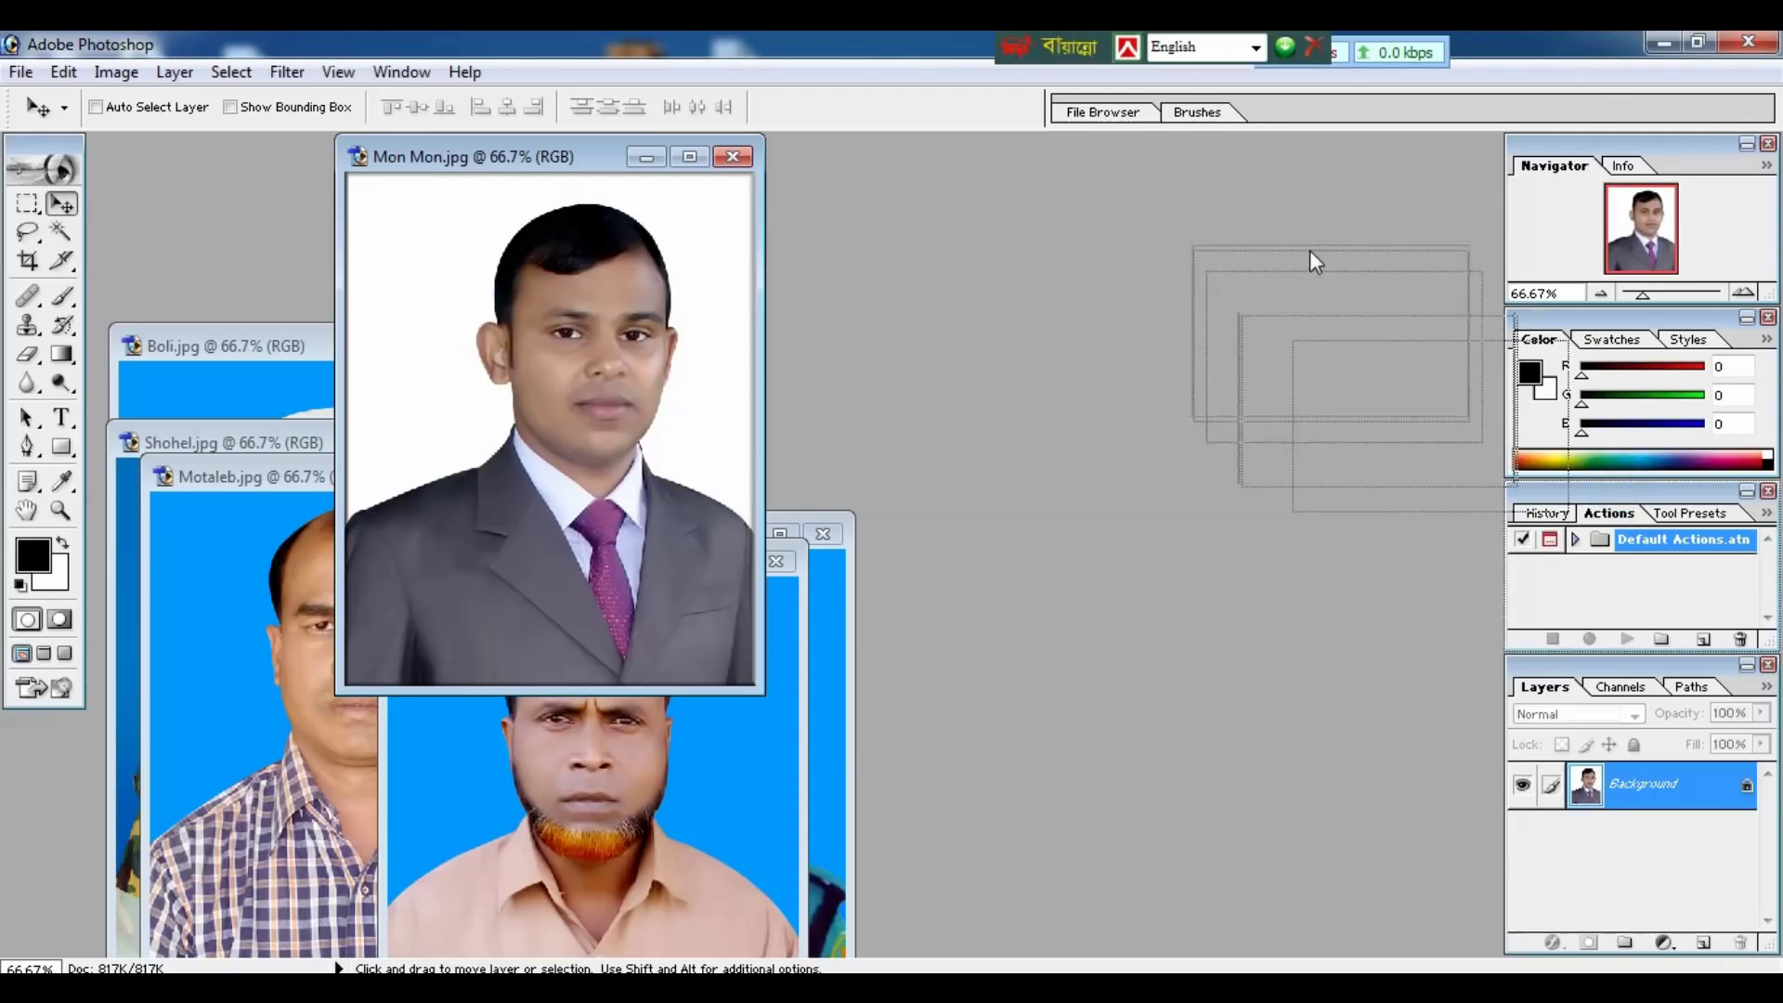
left_click_drag(1309, 249, 1322, 179)
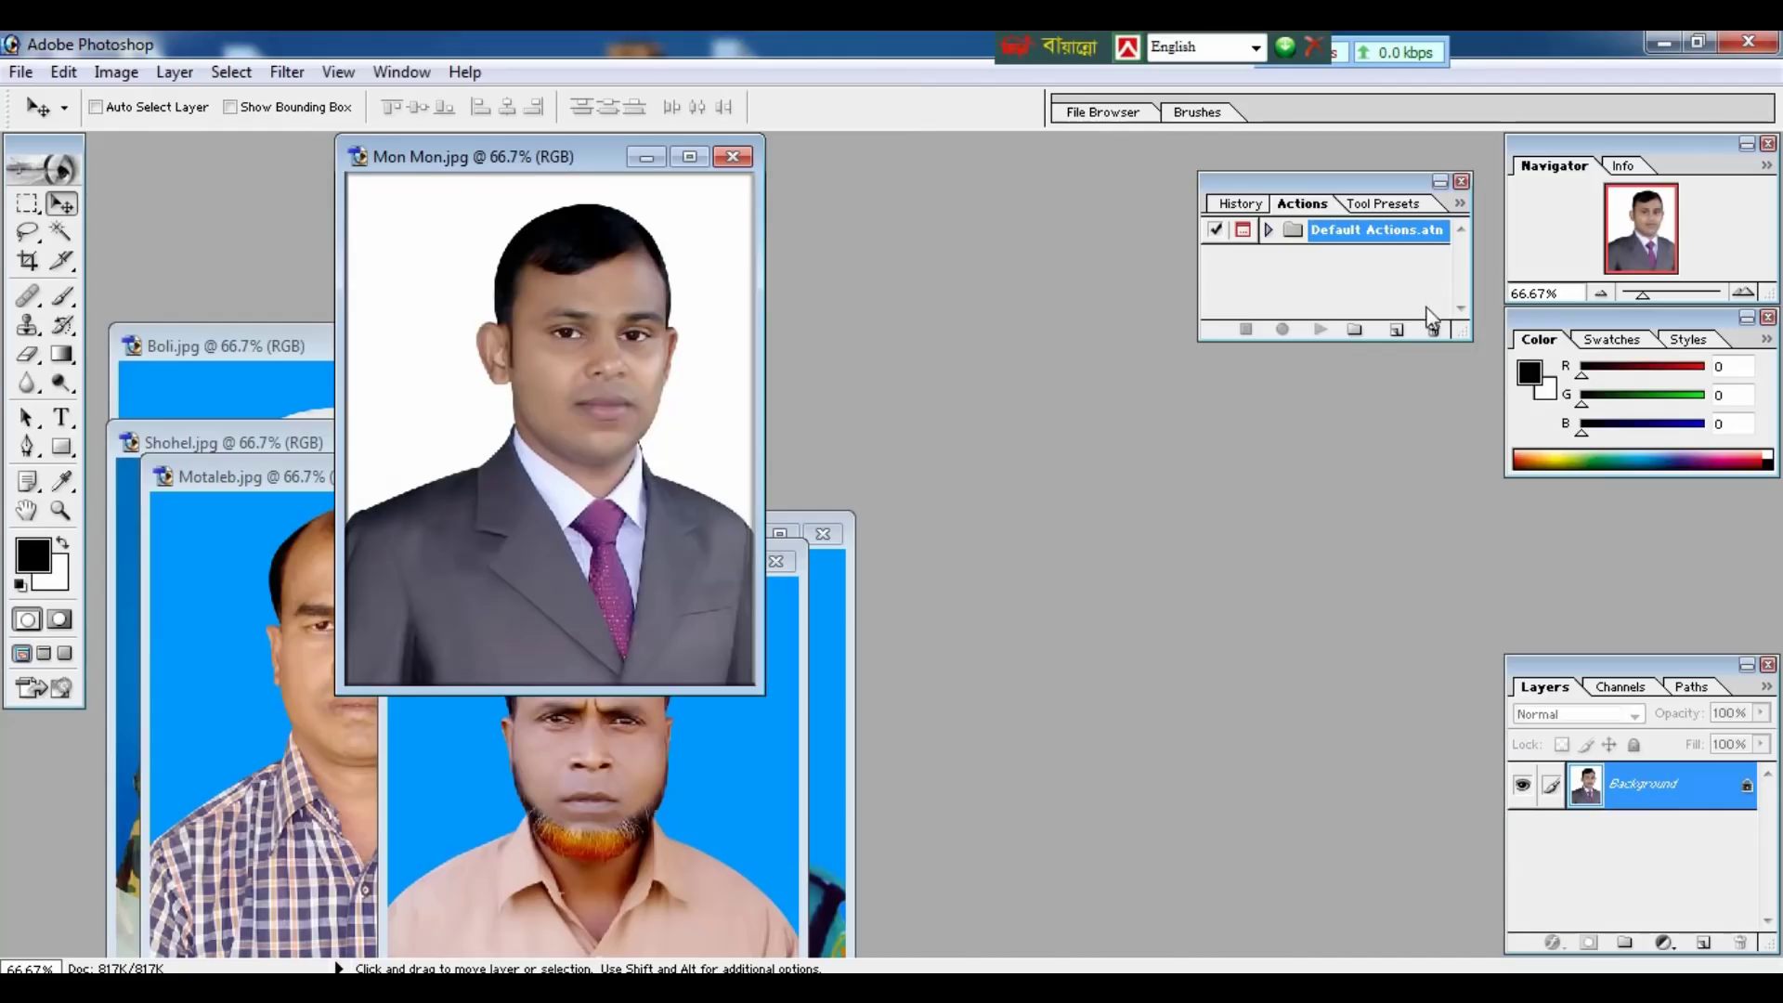
Step: Delete the Default Actions set and confirm the deletion
left_click(1435, 330)
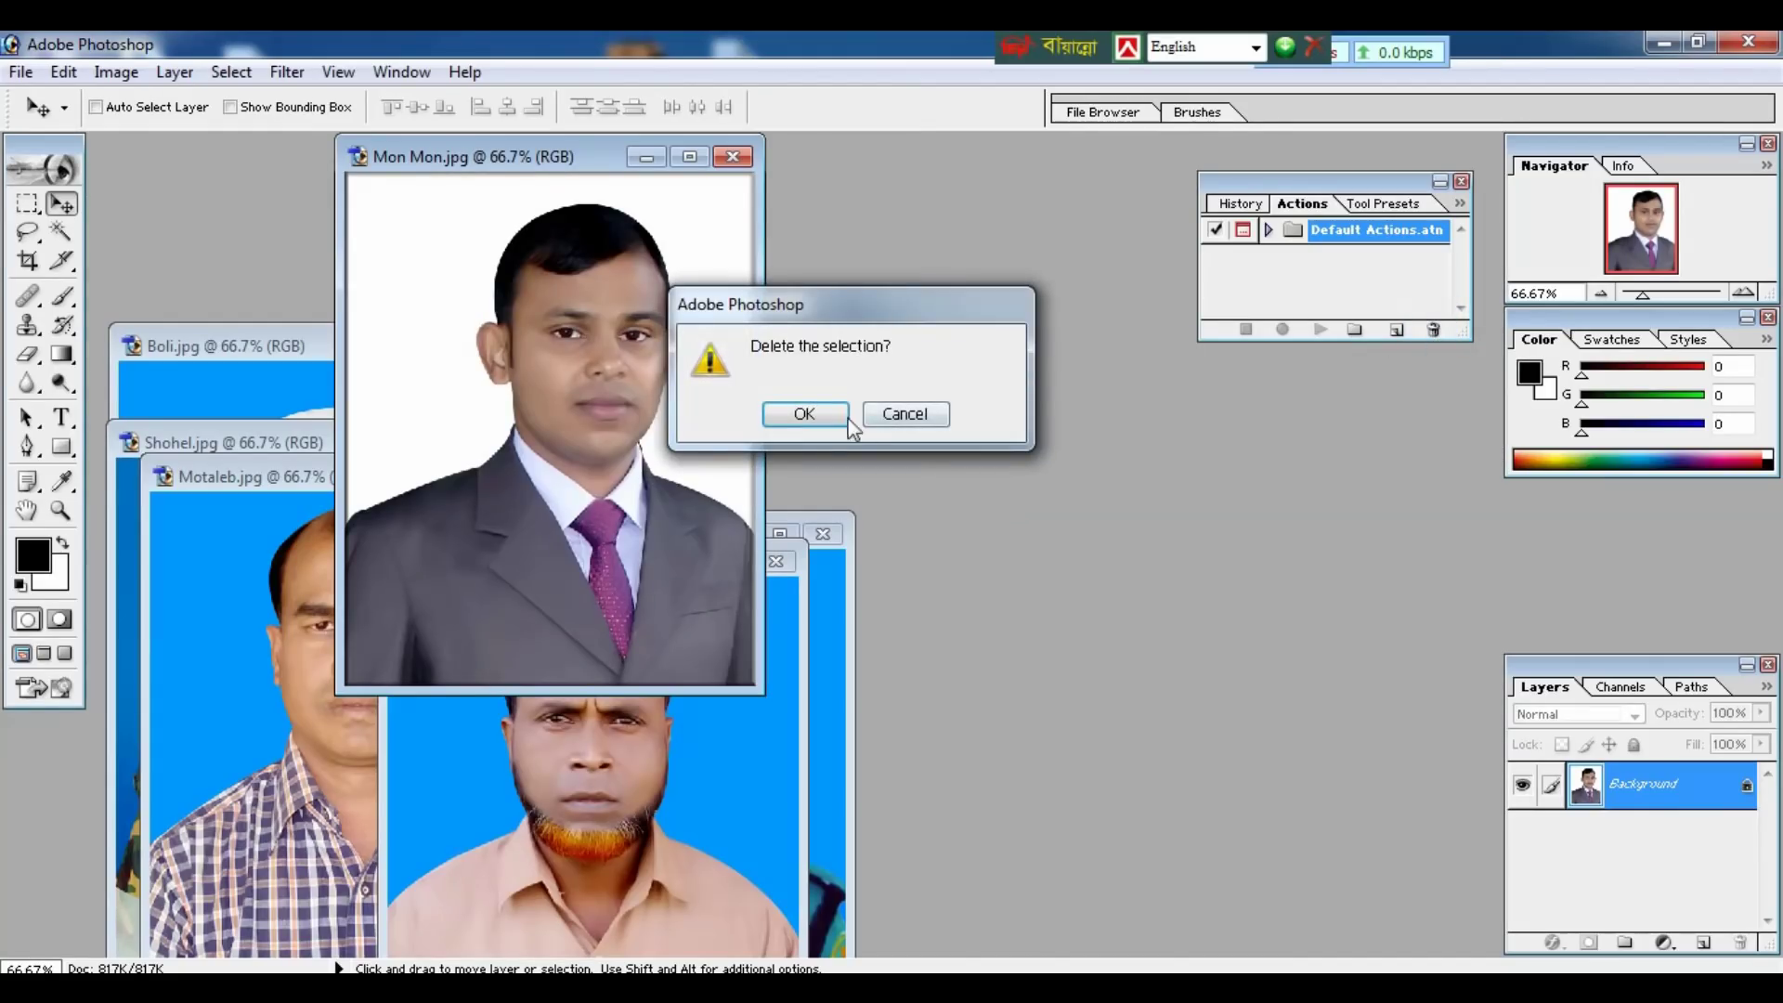
left_click(811, 415)
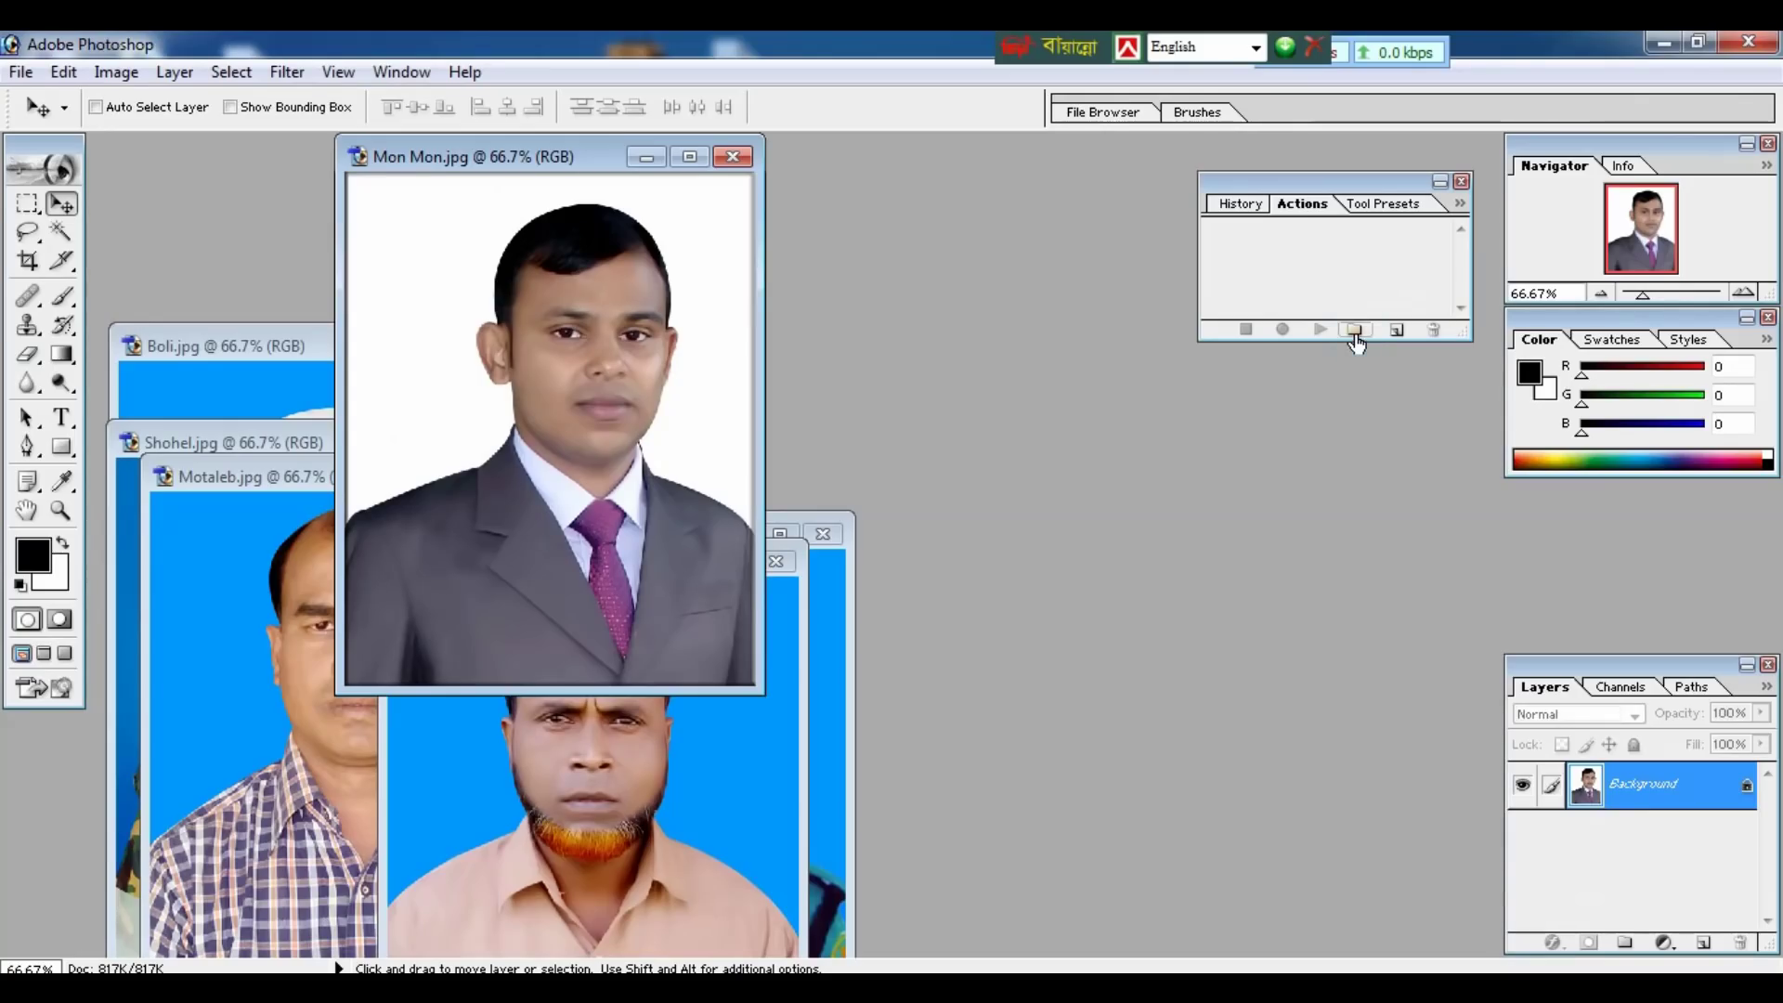
Step: Add an empty action set called 'A4' to the Actions panel
left_click(1355, 331)
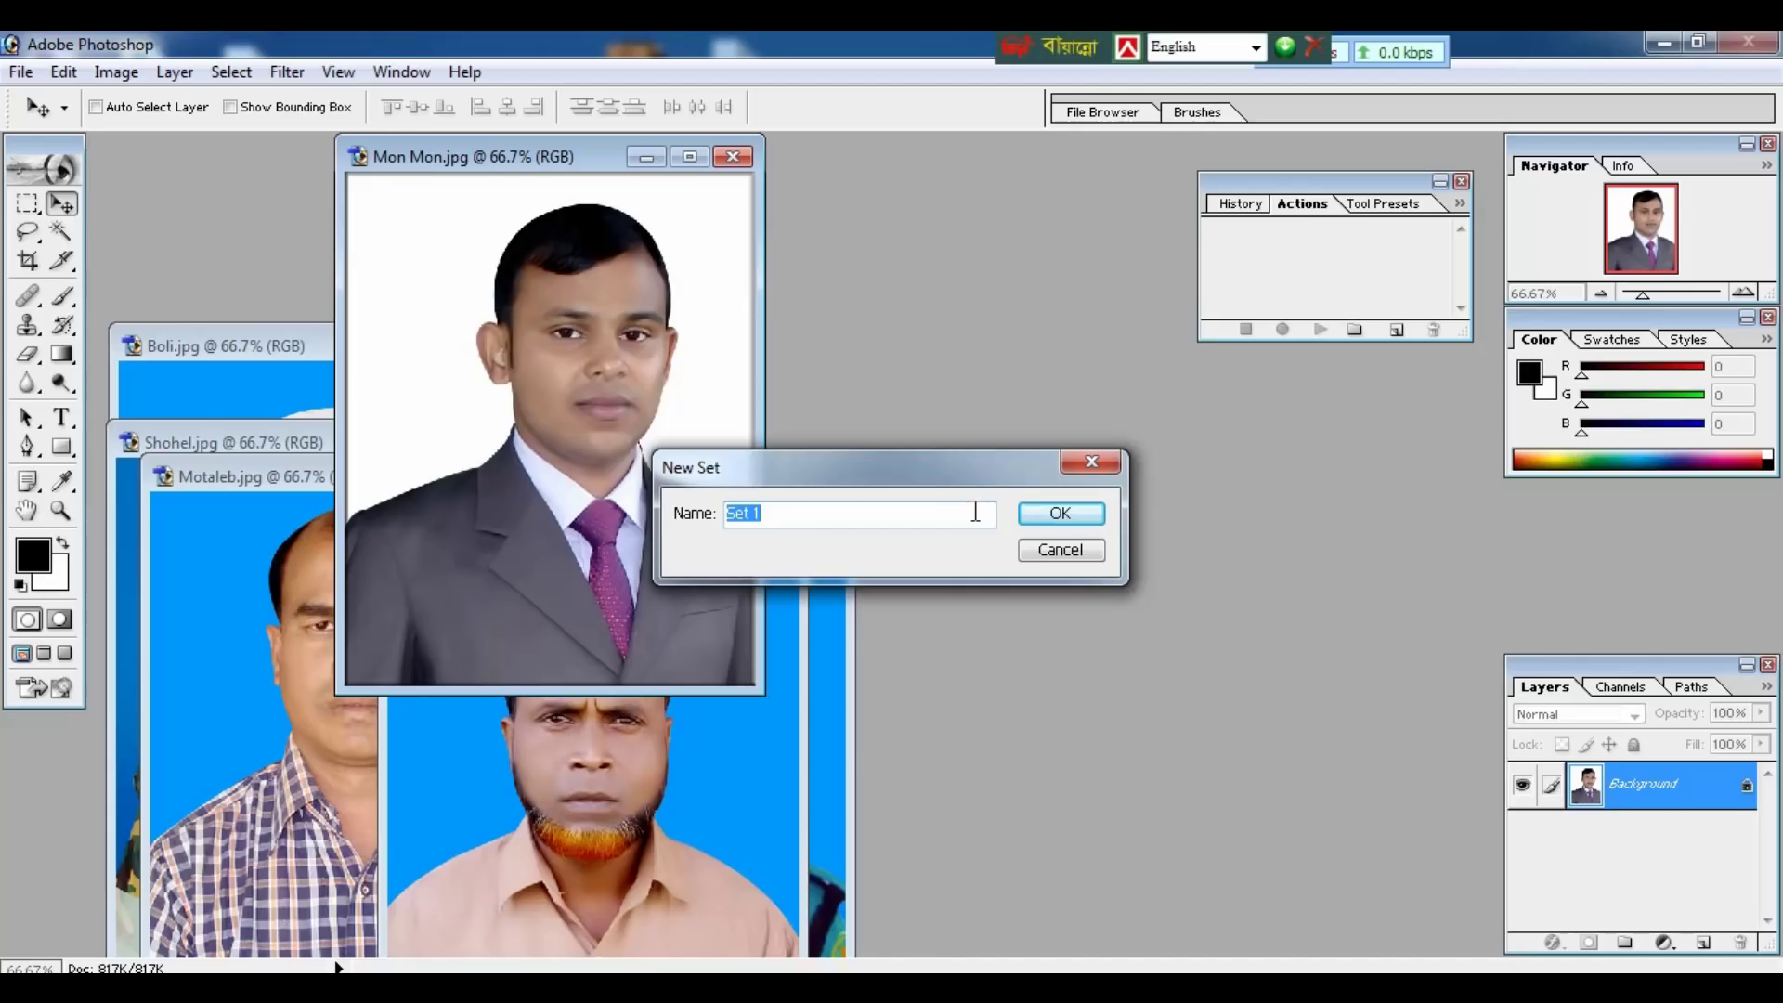
type("A4")
left_click(1057, 516)
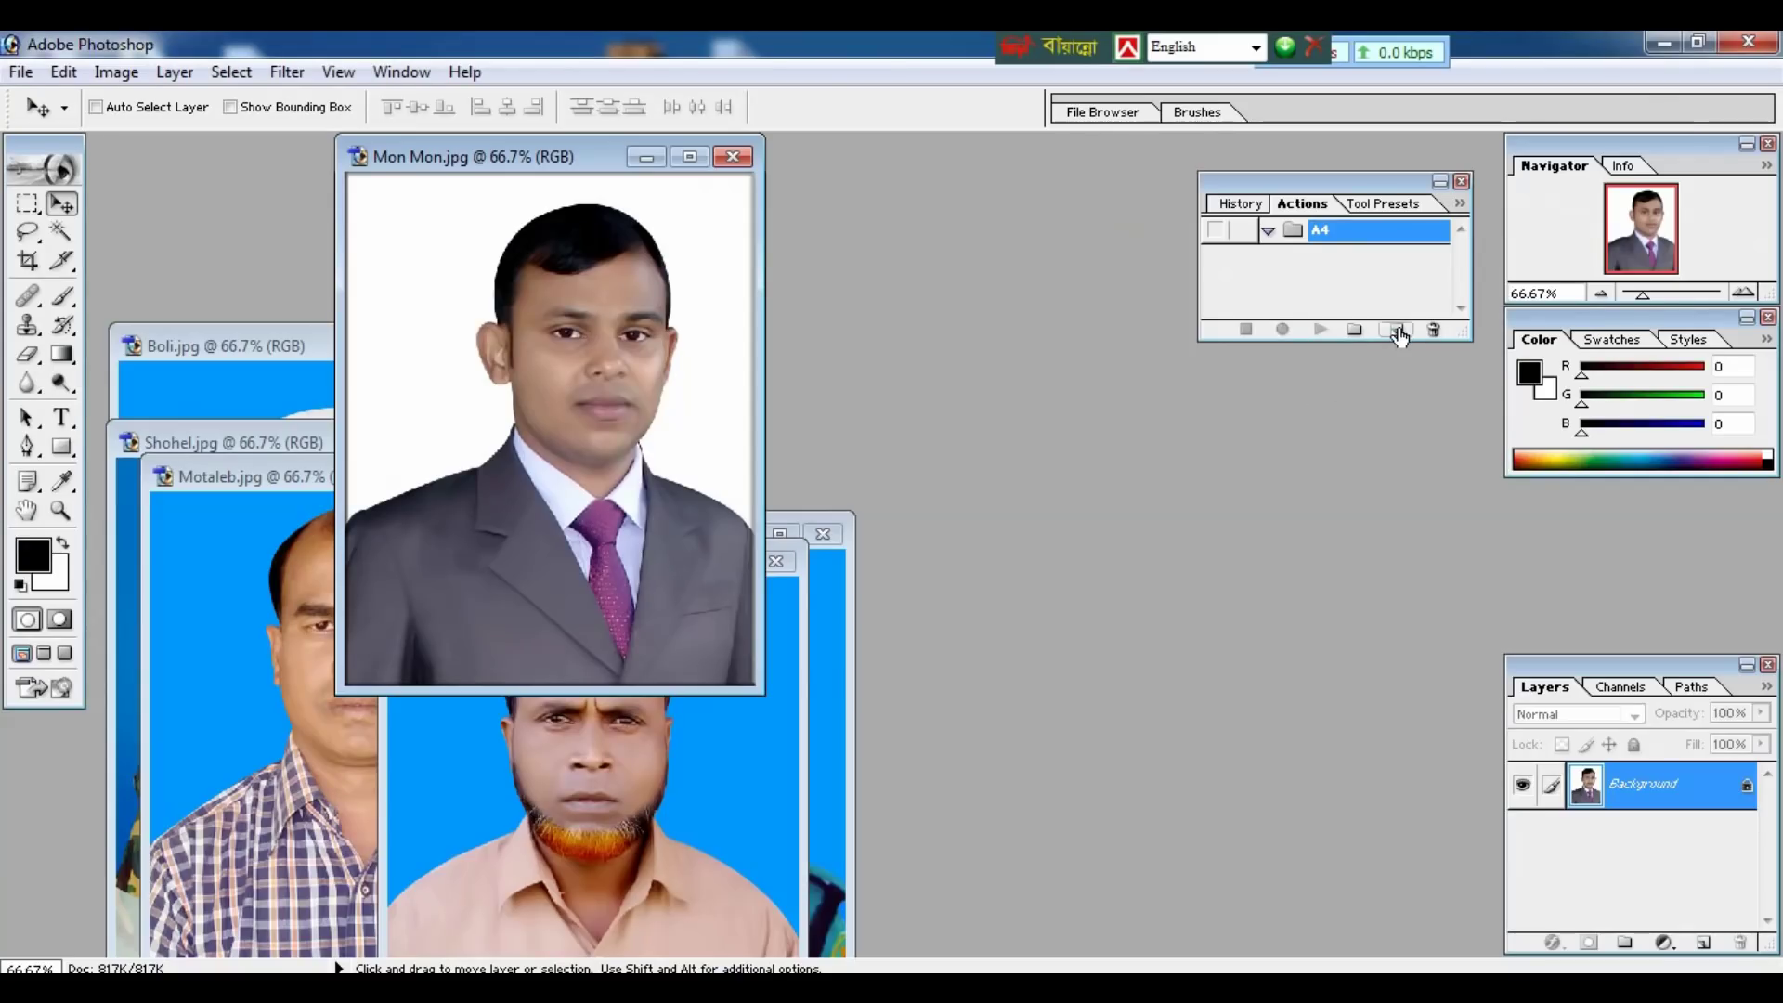
Step: Create action 'A4' with function key F2 and start recording it
left_click(1398, 330)
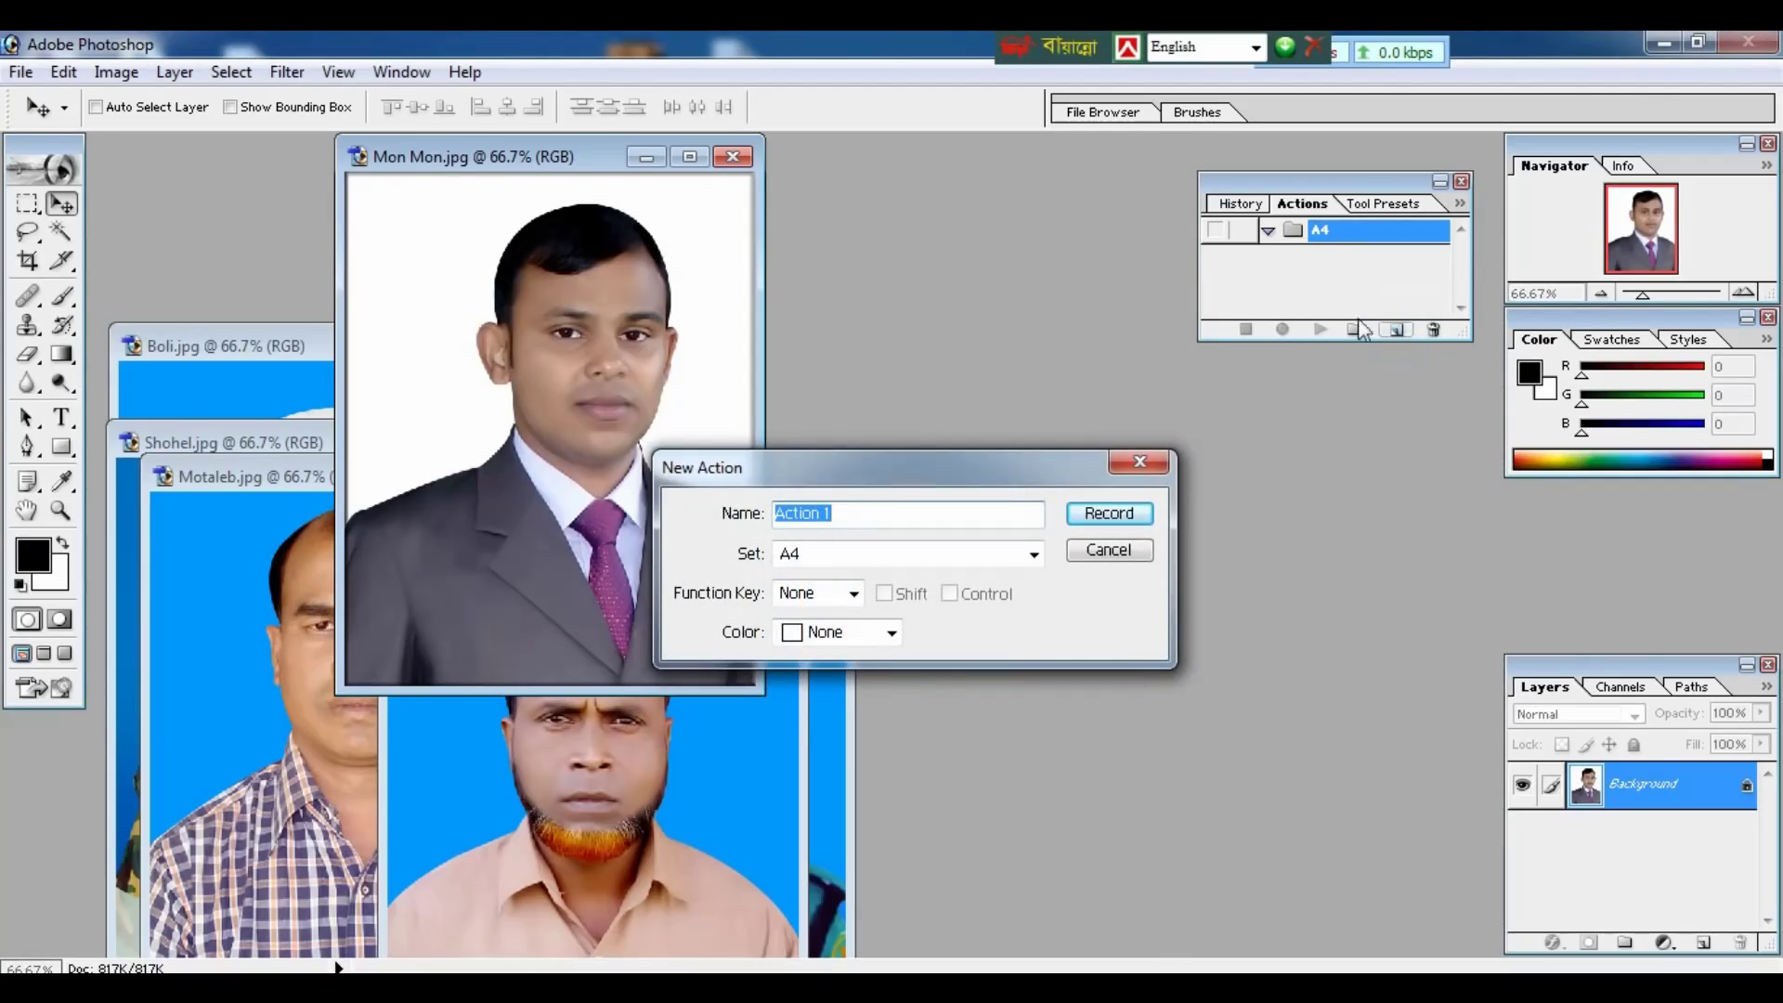
left_click_drag(934, 461, 1034, 348)
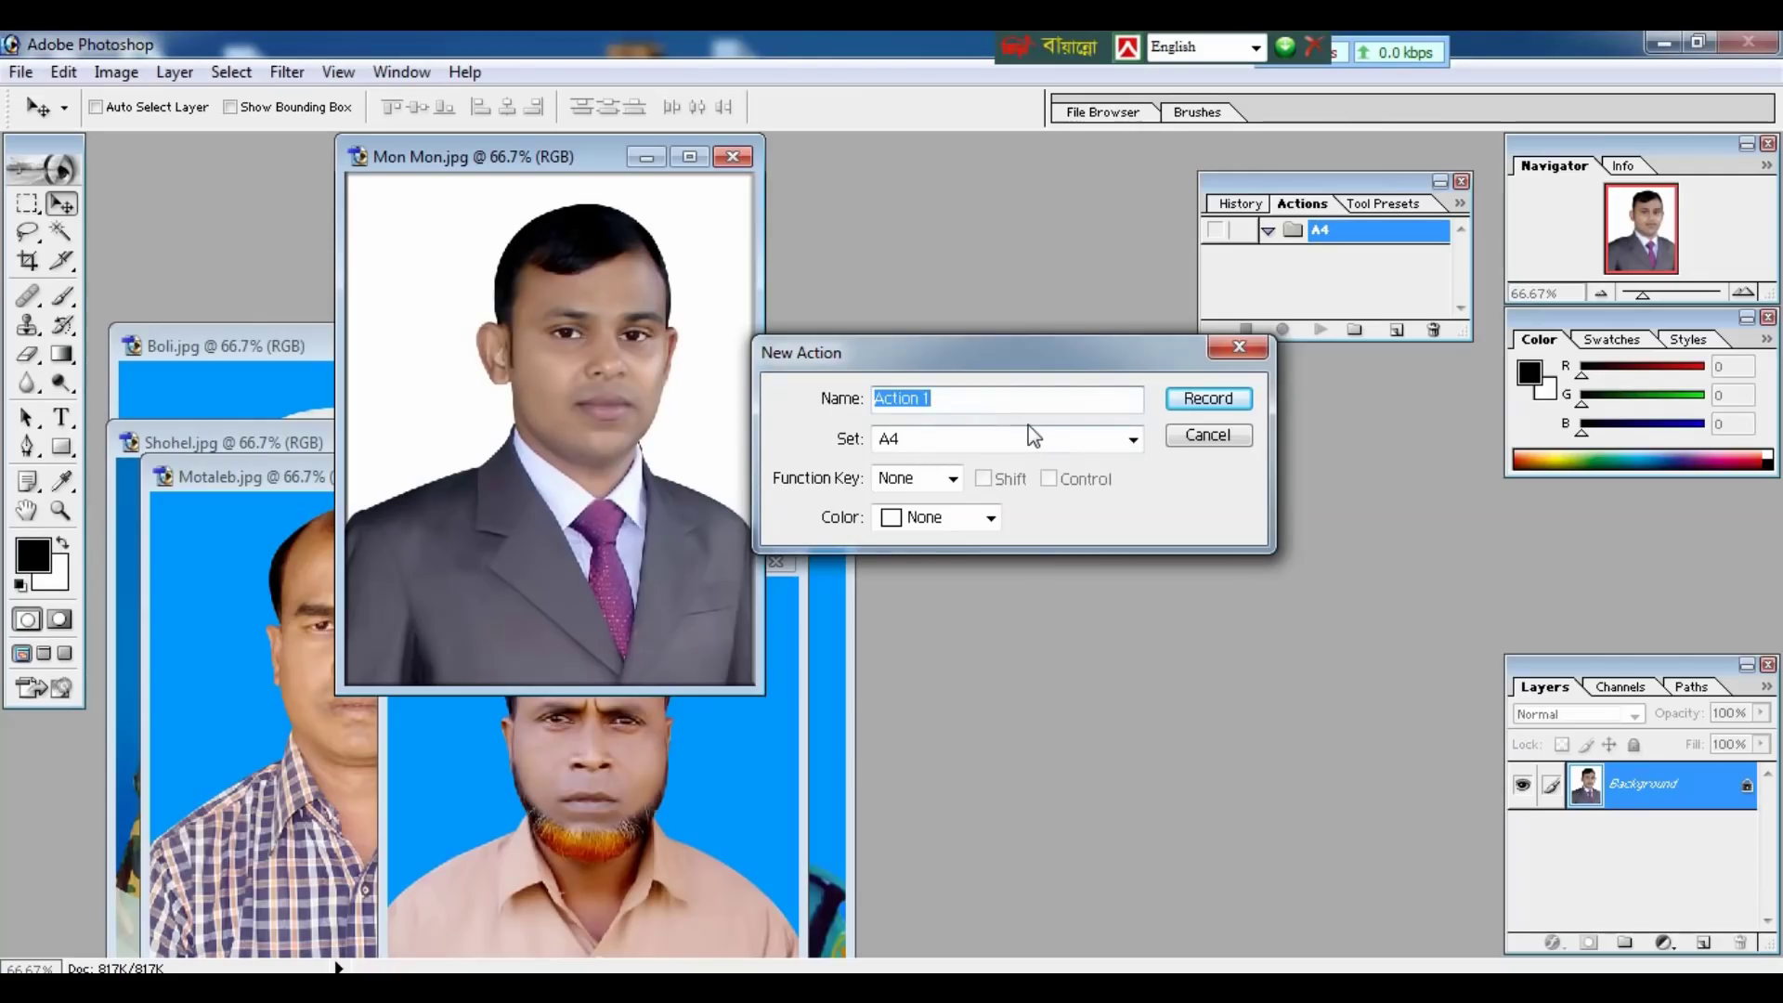
type("A4")
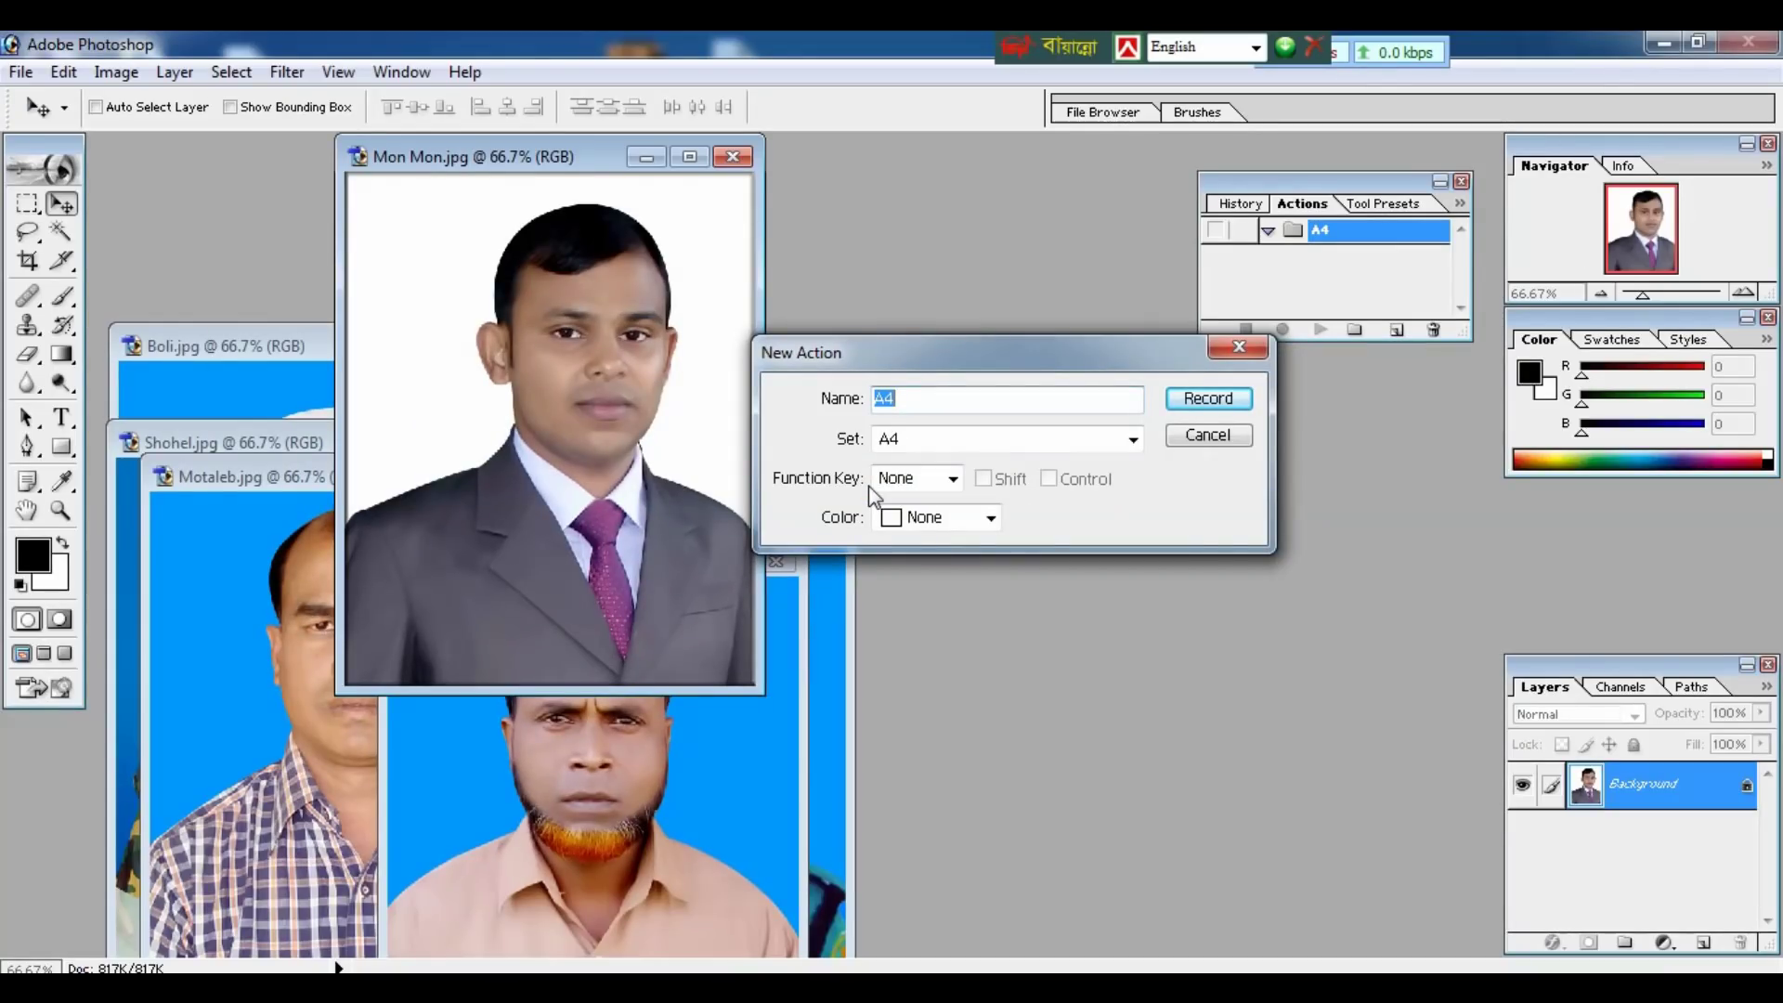
left_click(951, 478)
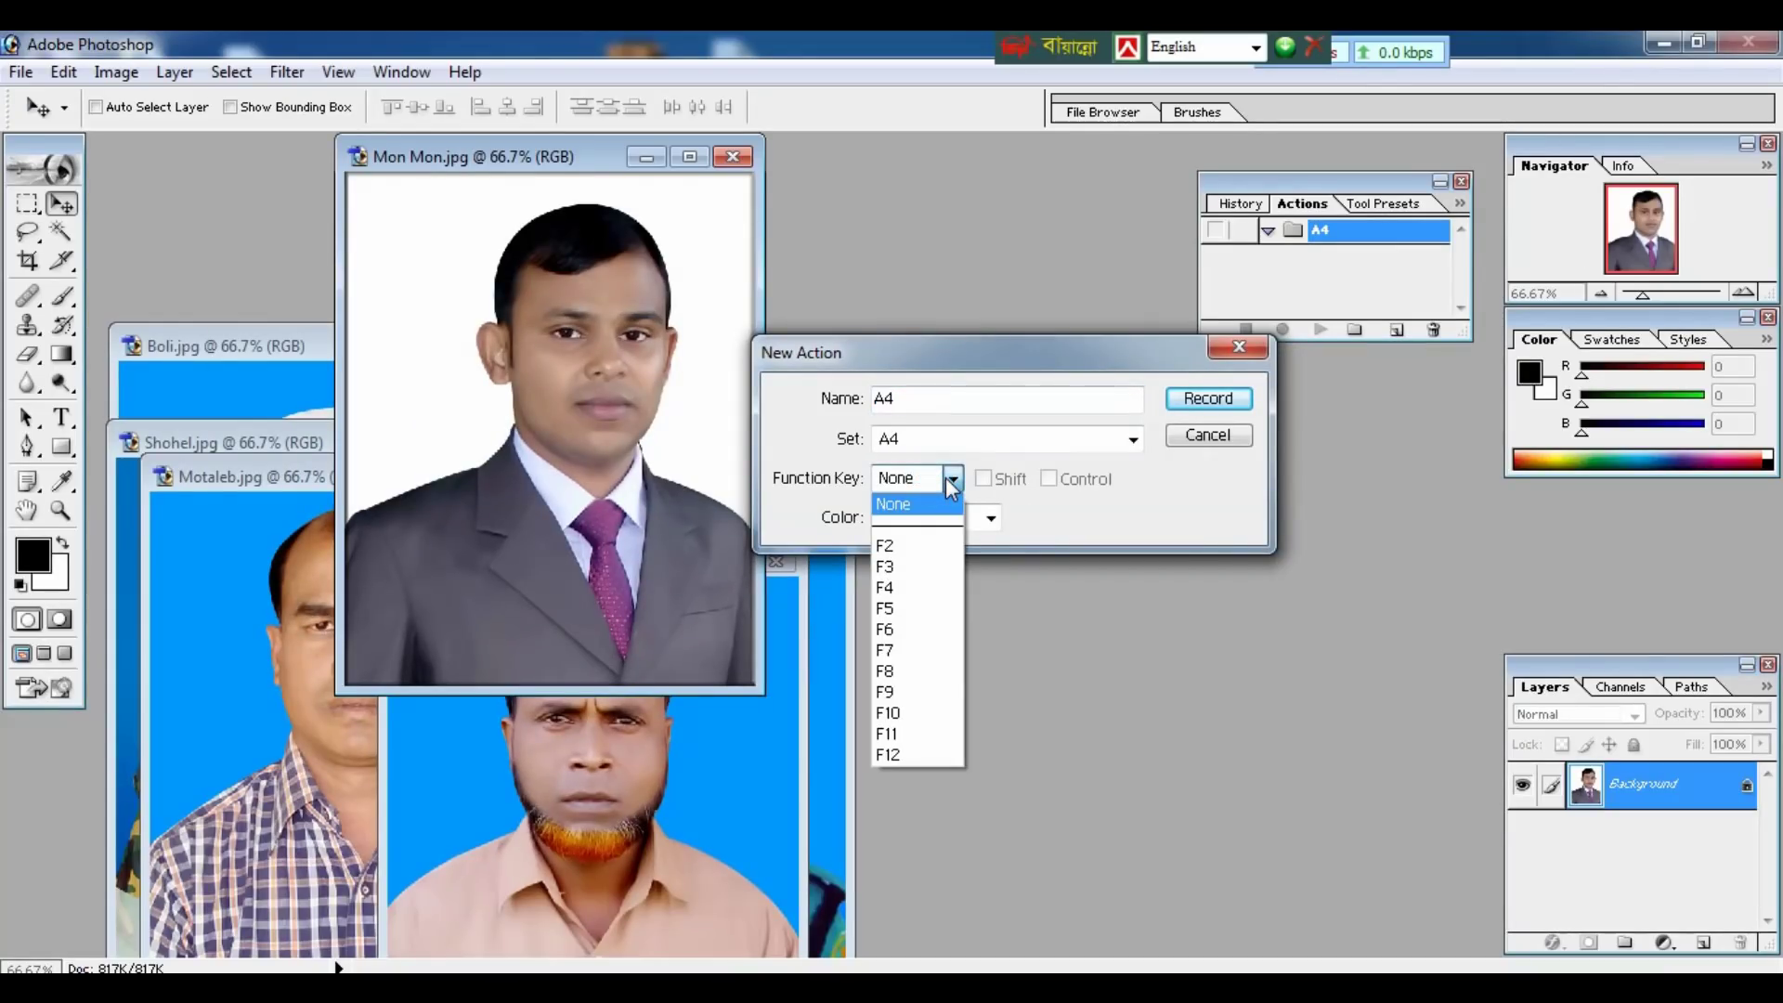
left_click(886, 548)
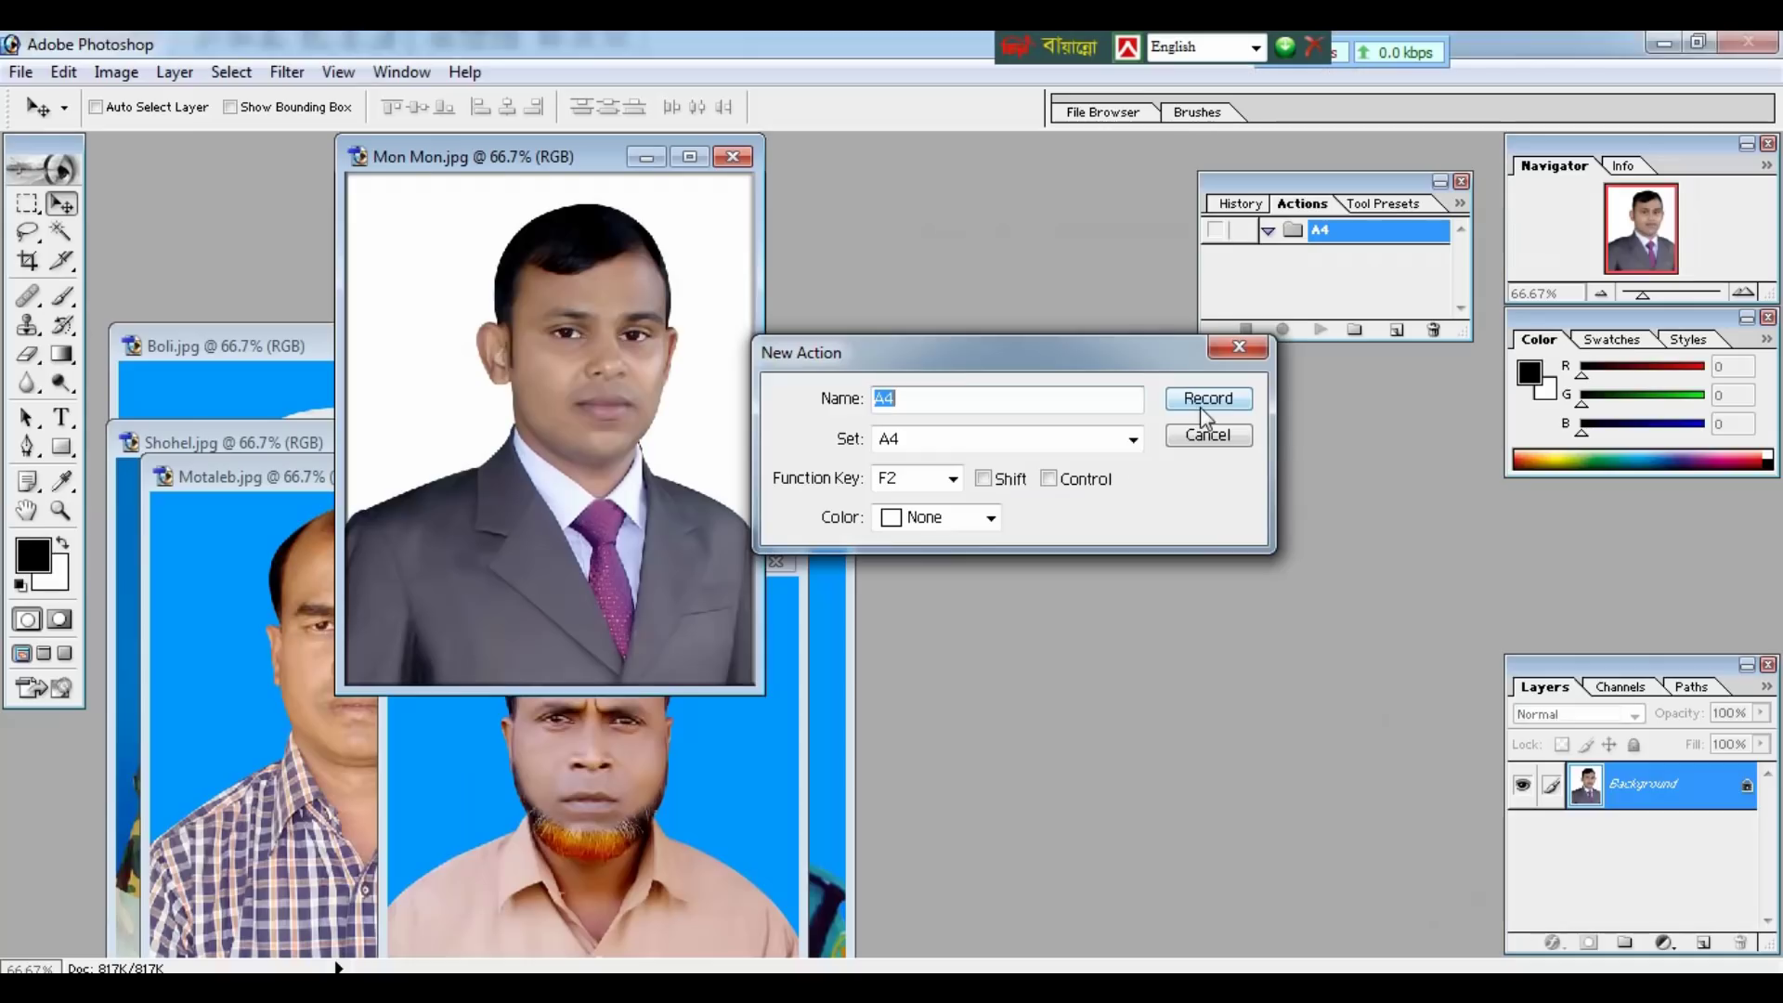
left_click(1197, 401)
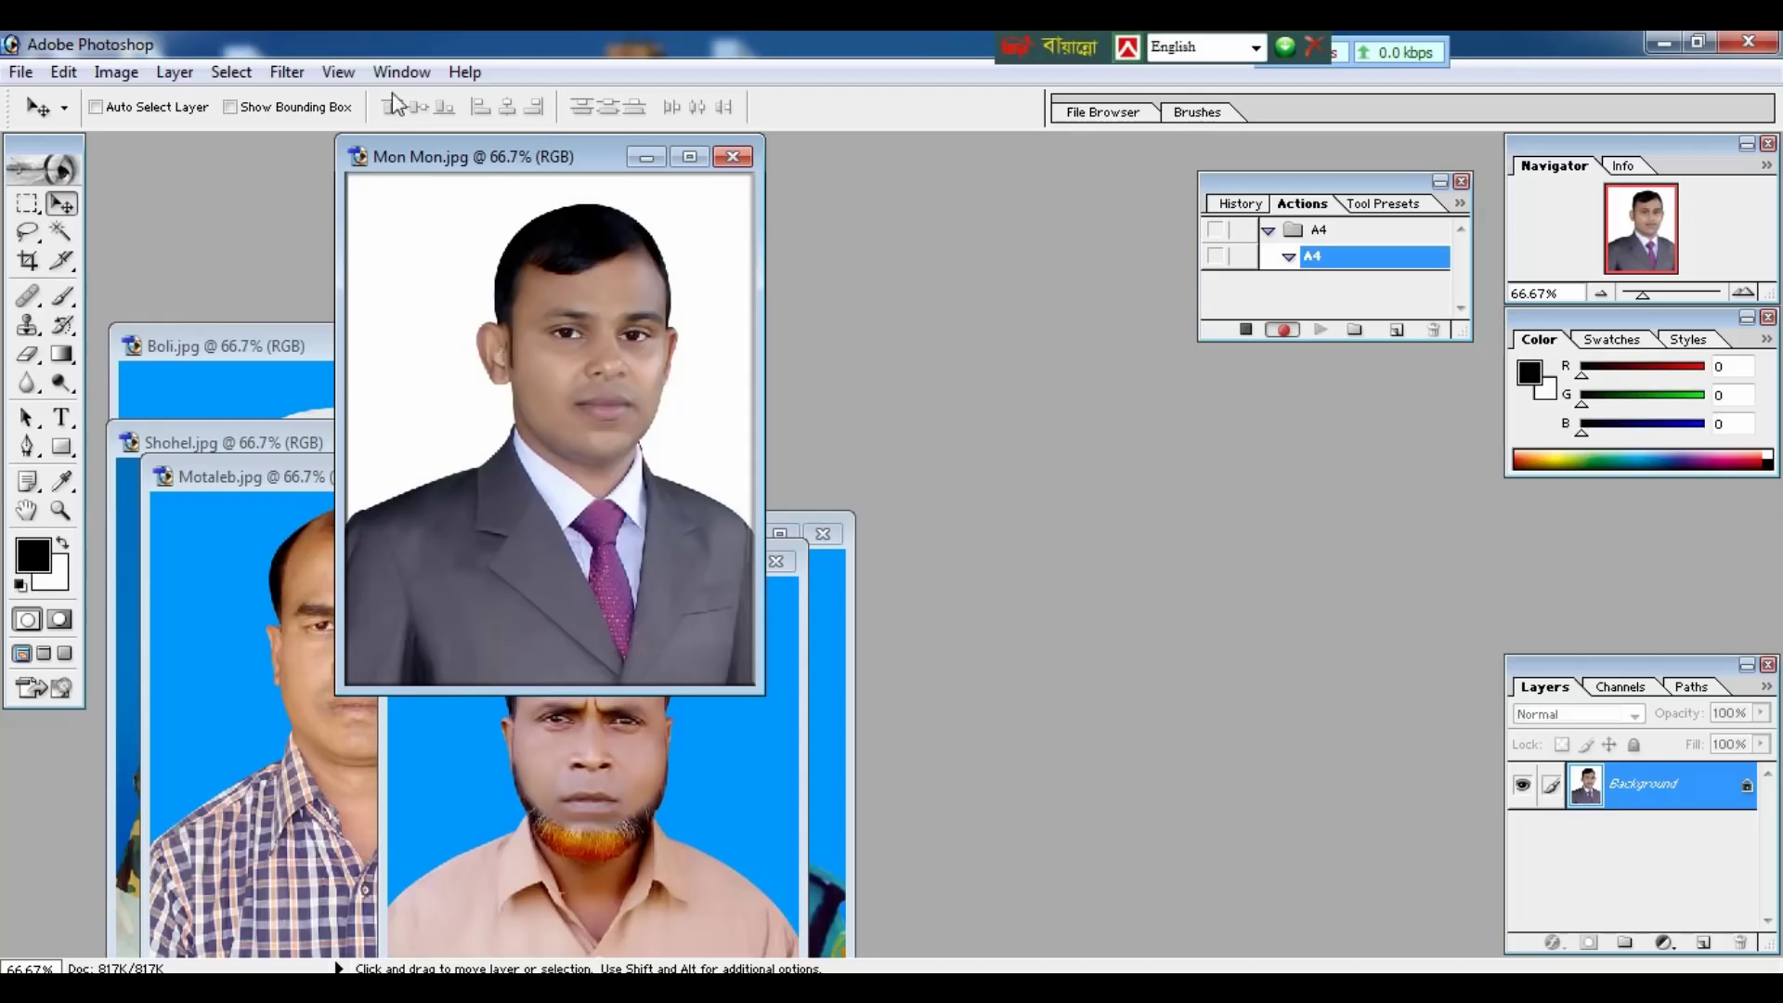
Step: Record a new blank A4 preset document (210×297 mm, 300 ppi), then stop recording
left_click(21, 73)
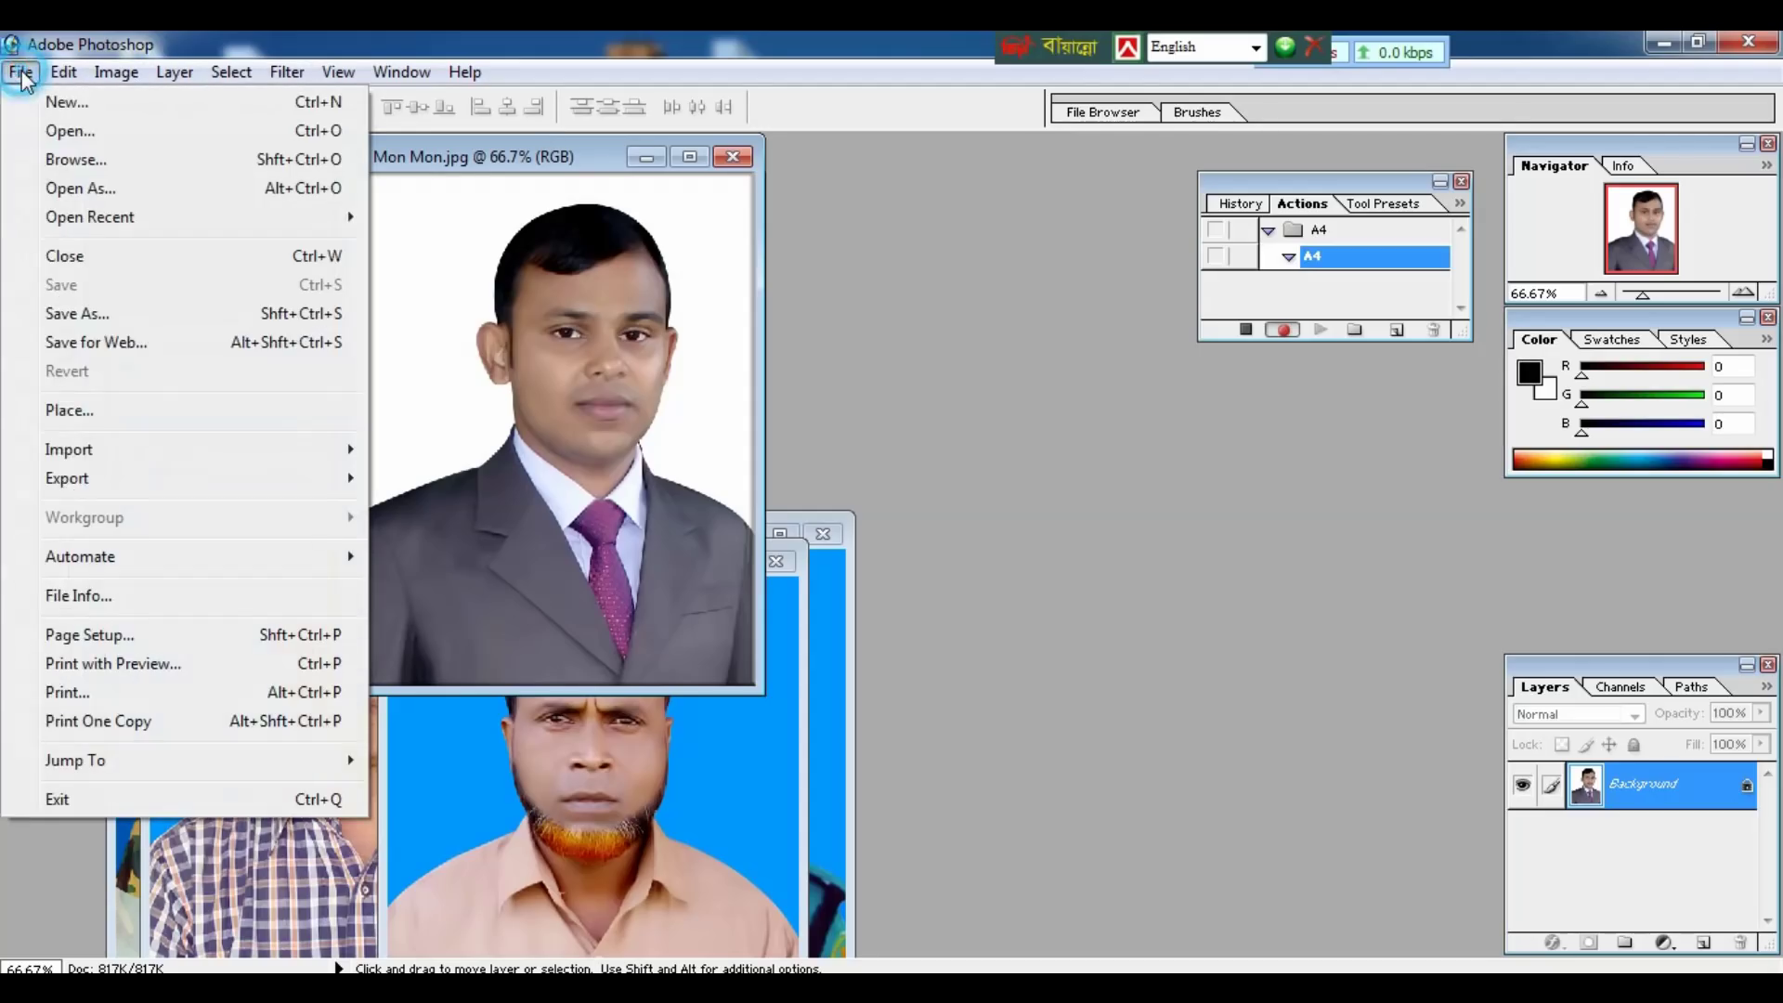
left_click(65, 103)
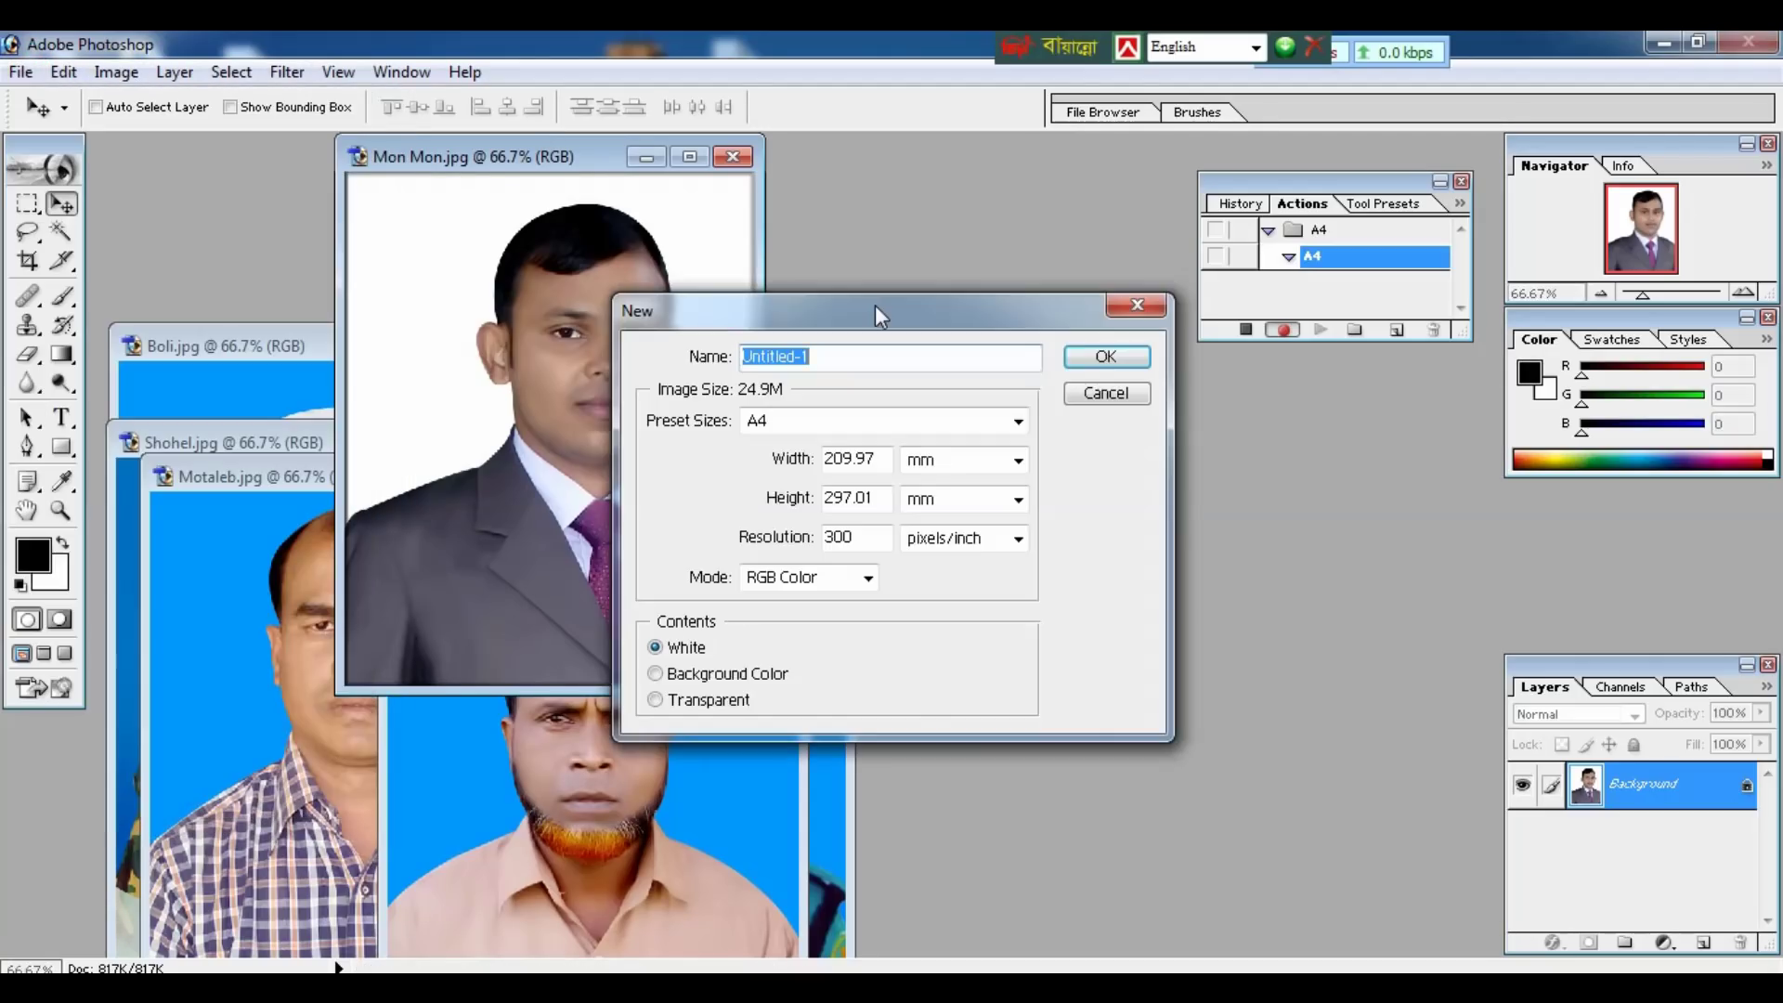
left_click_drag(875, 304, 823, 263)
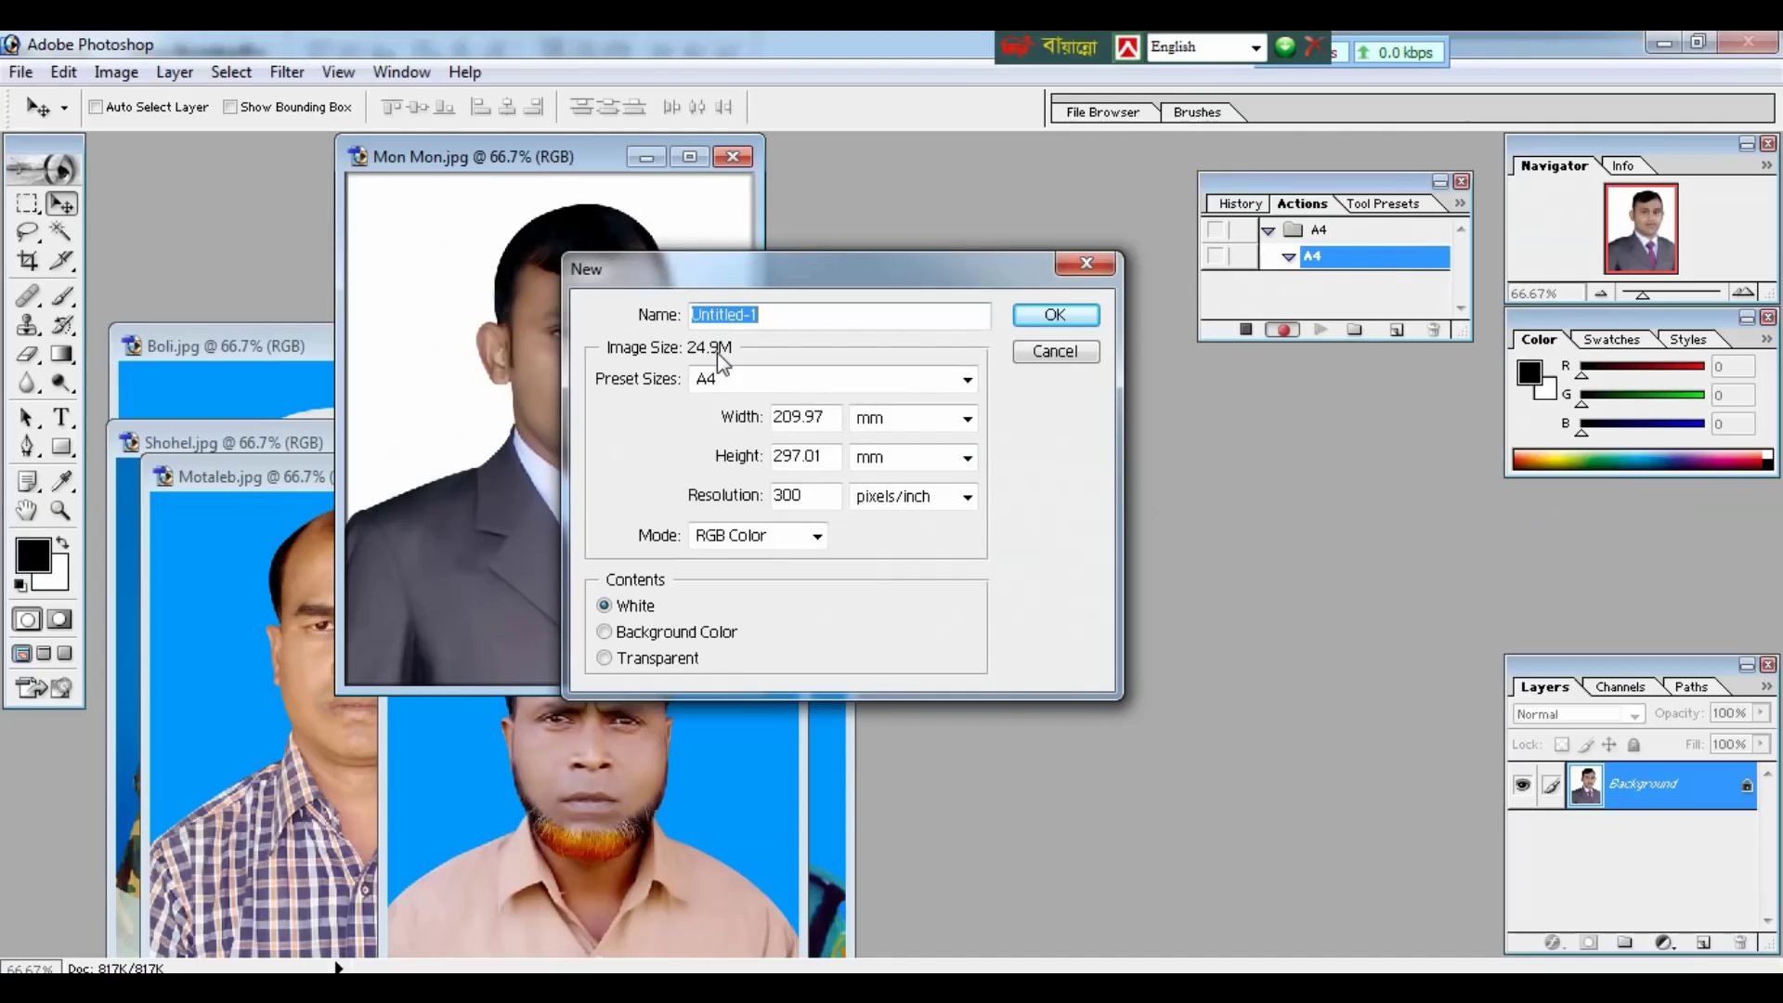
left_click(788, 382)
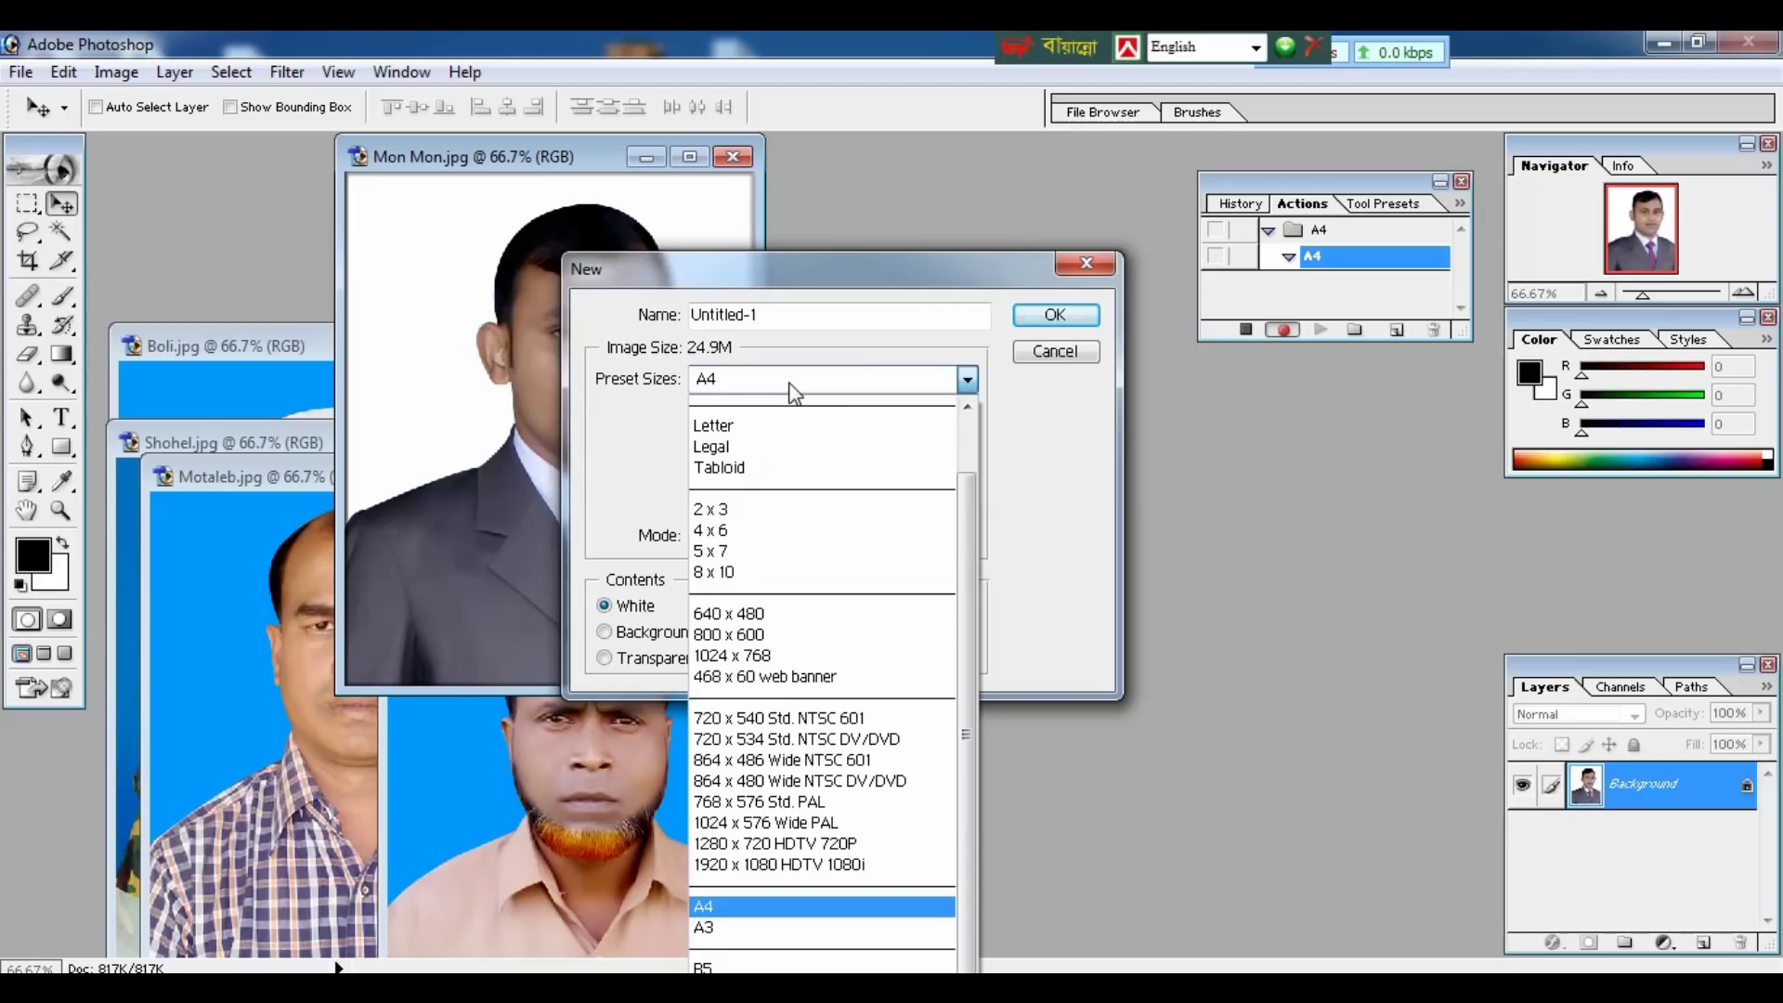
left_click(718, 908)
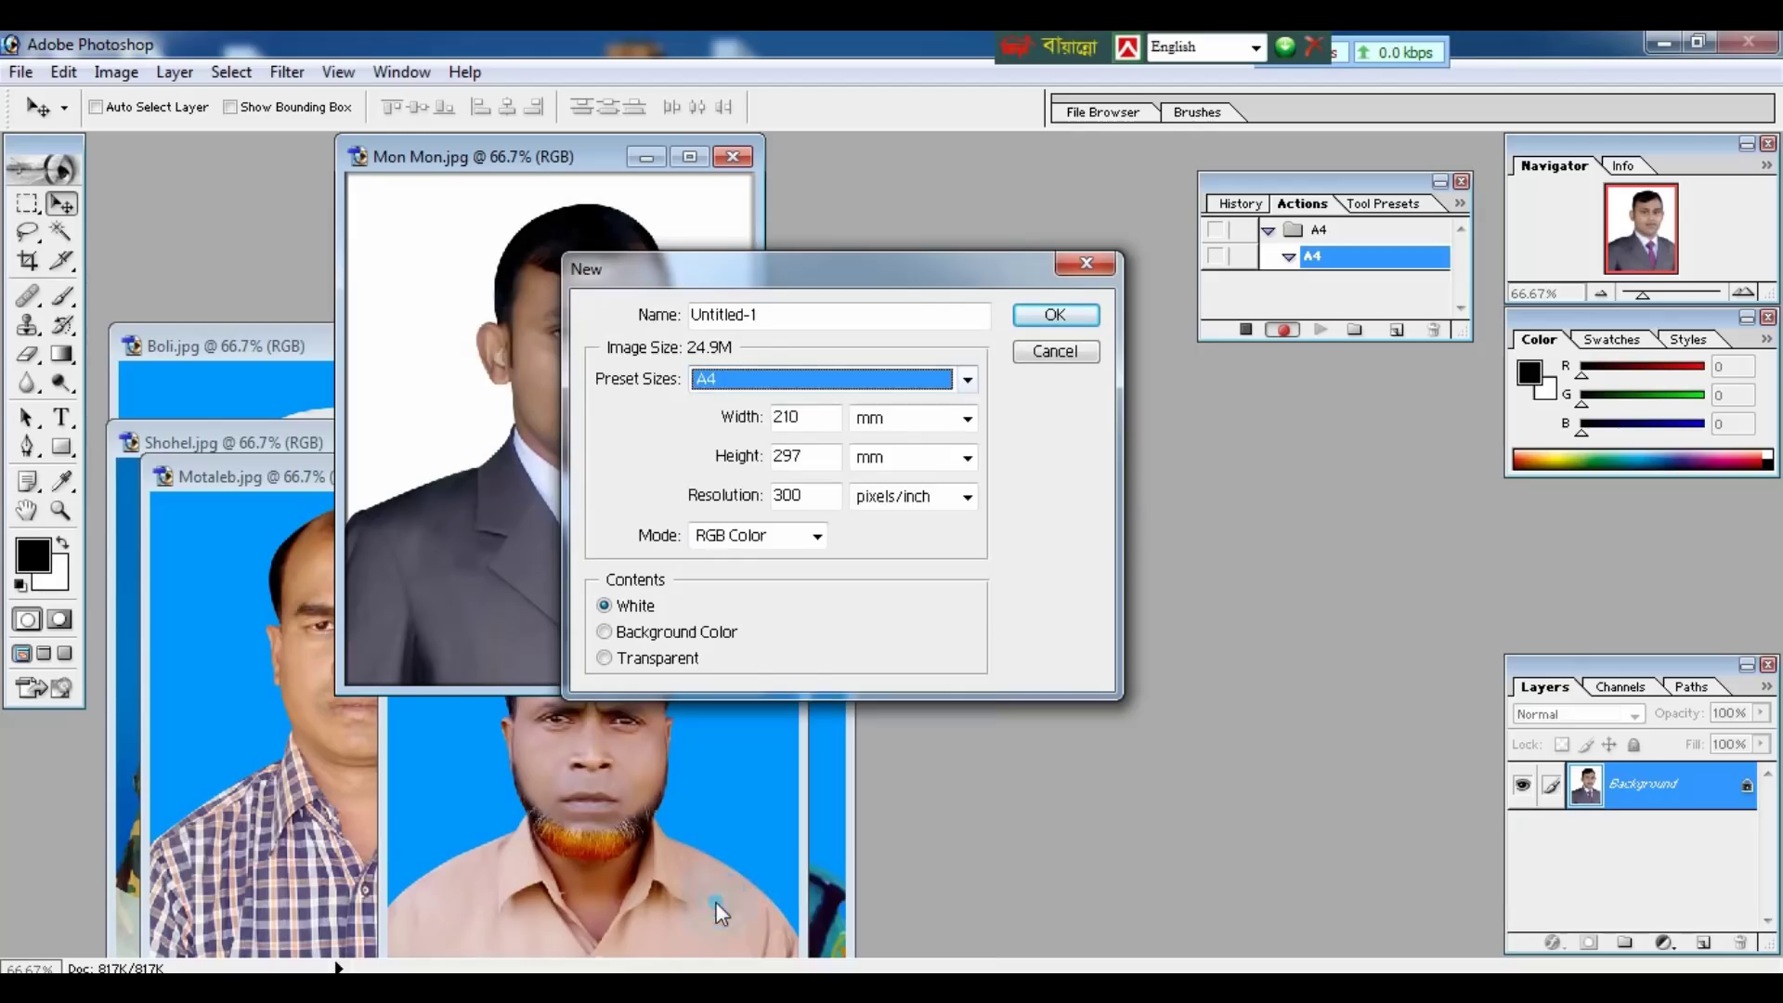
left_click(1056, 316)
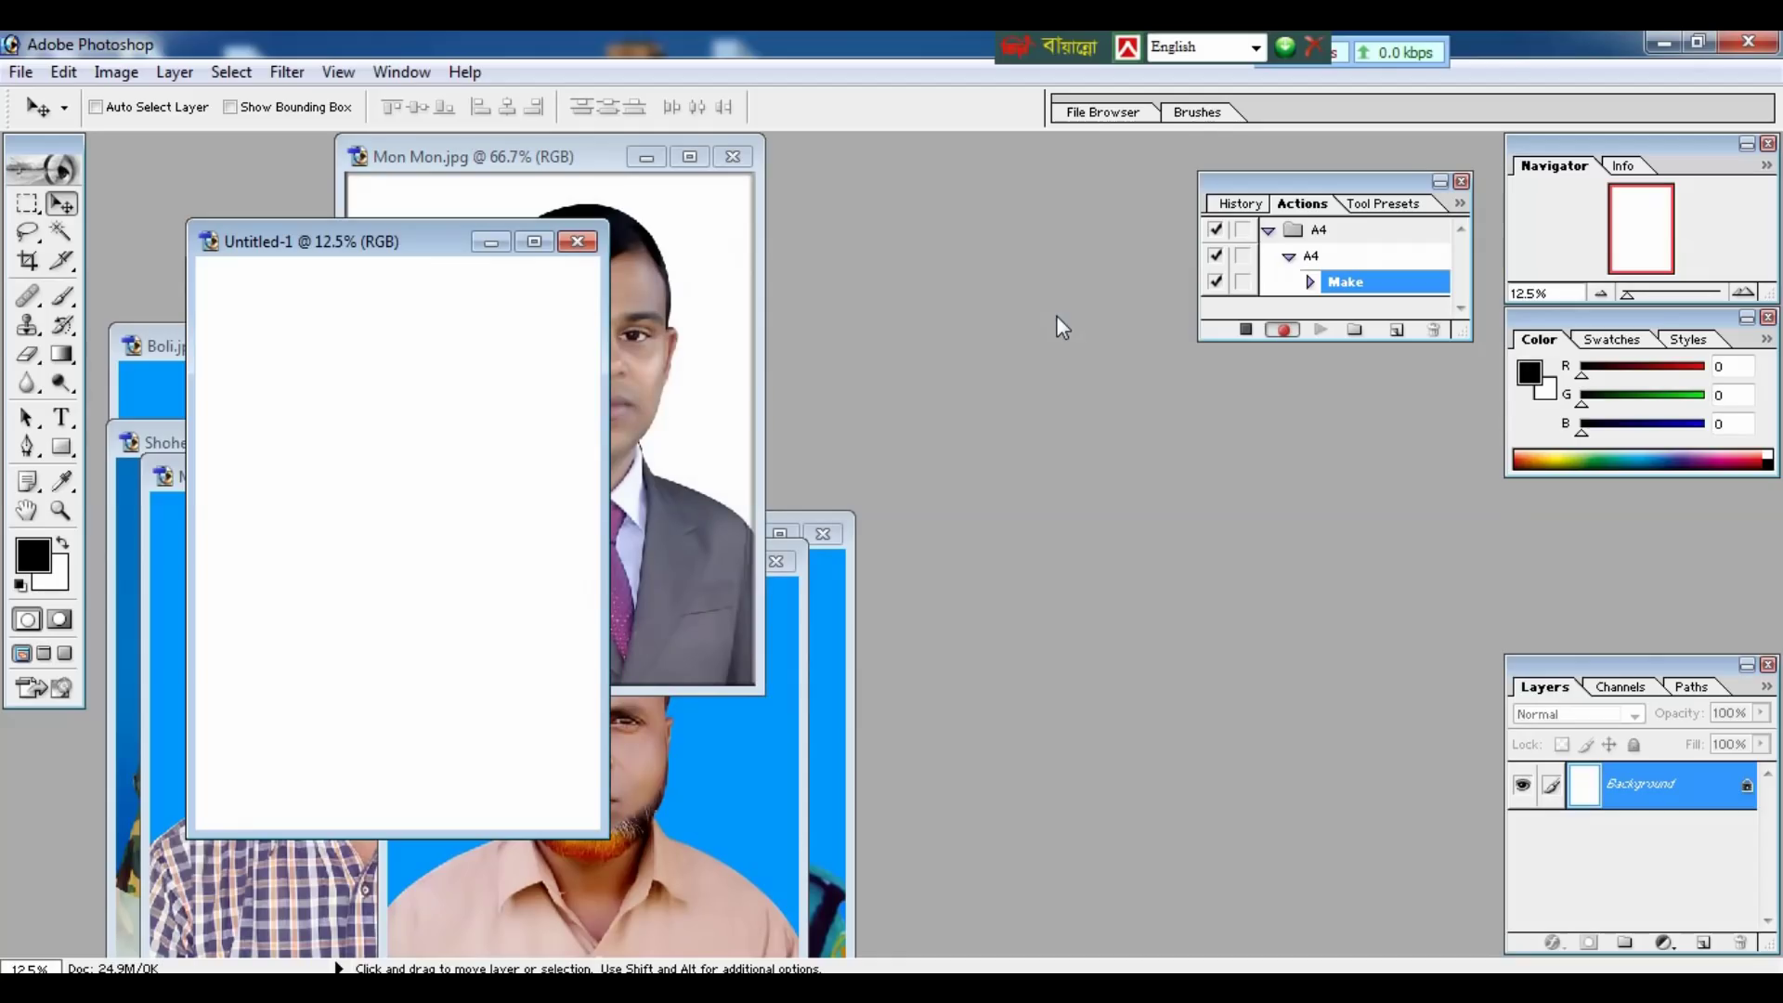
left_click_drag(441, 247, 841, 235)
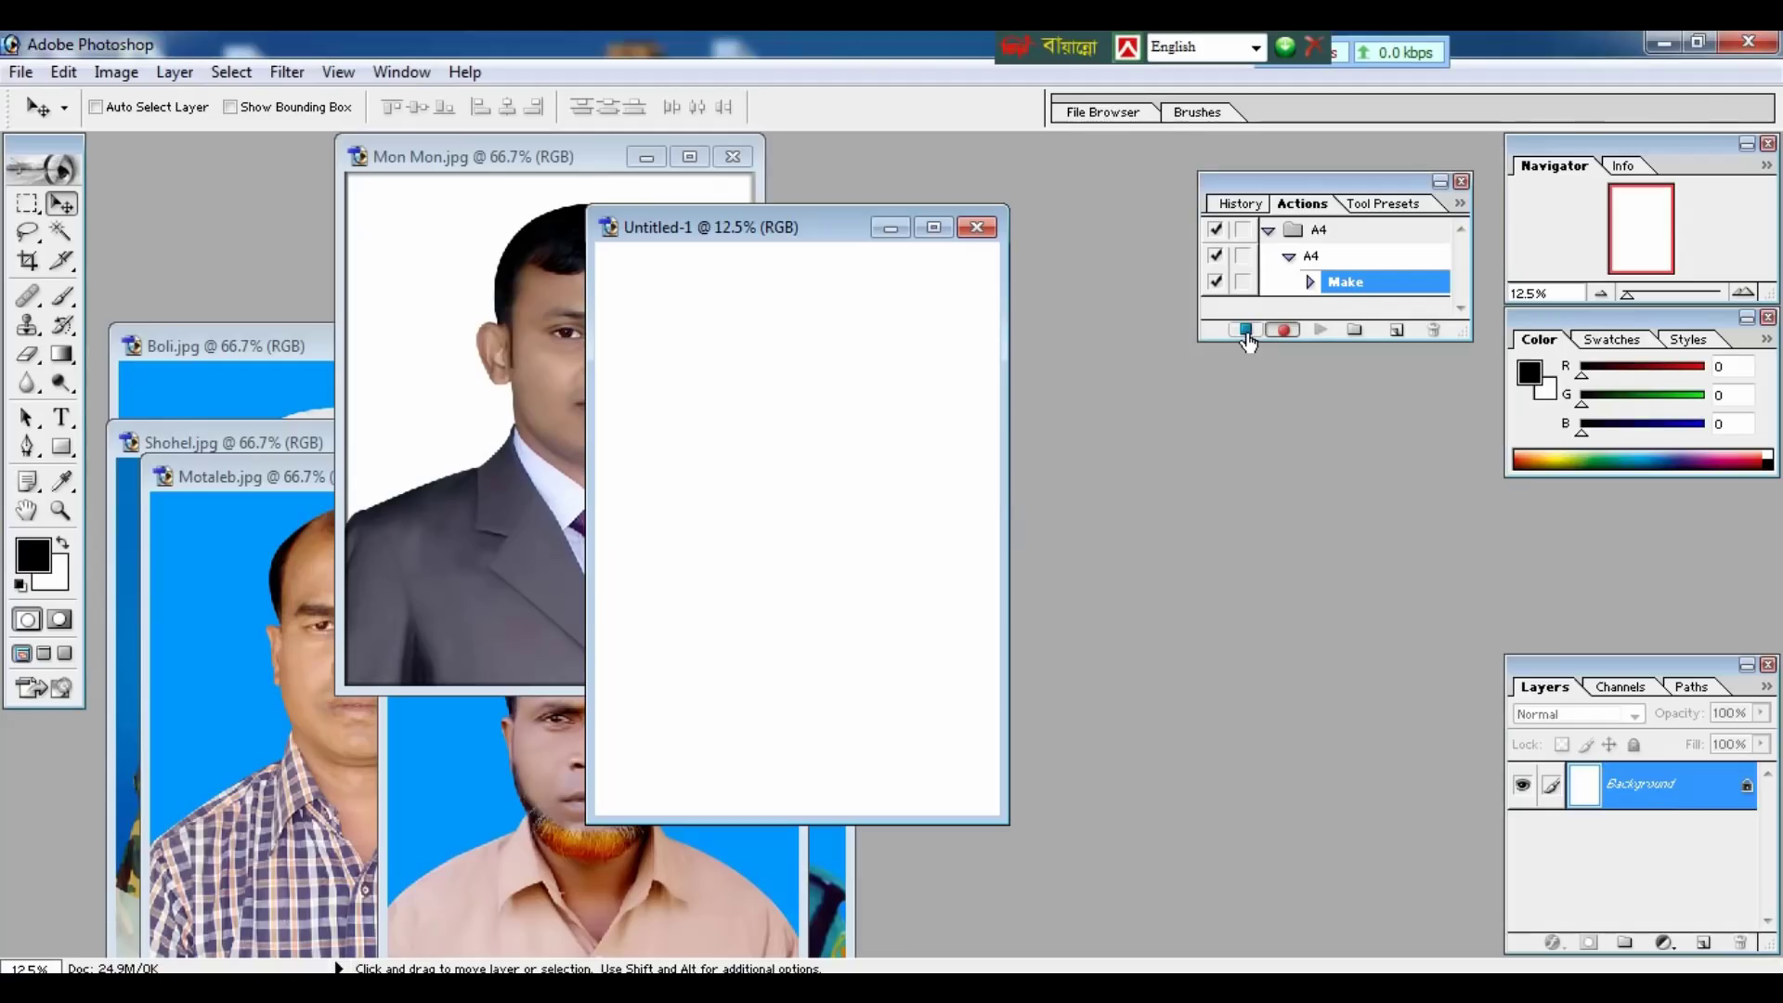
left_click(1247, 330)
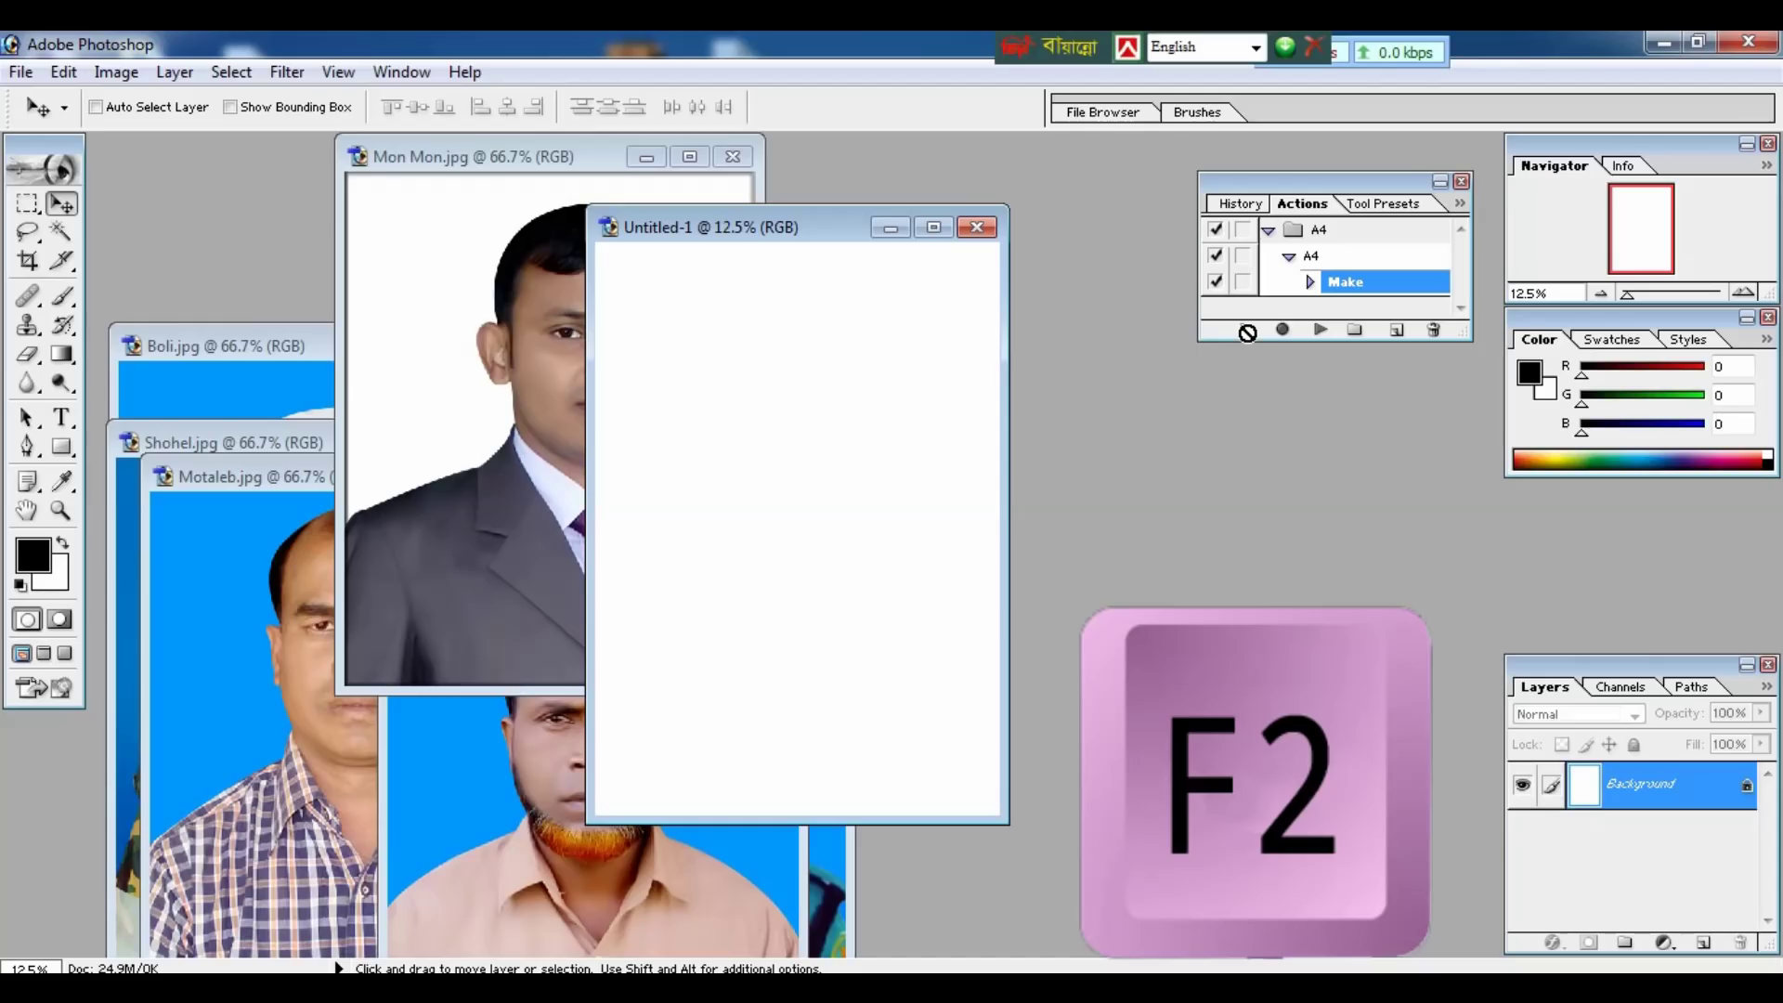
Step: Close Untitled-1, replay the A4 action with F2, and place the new page beside Mon Mon.jpg
left_click(980, 230)
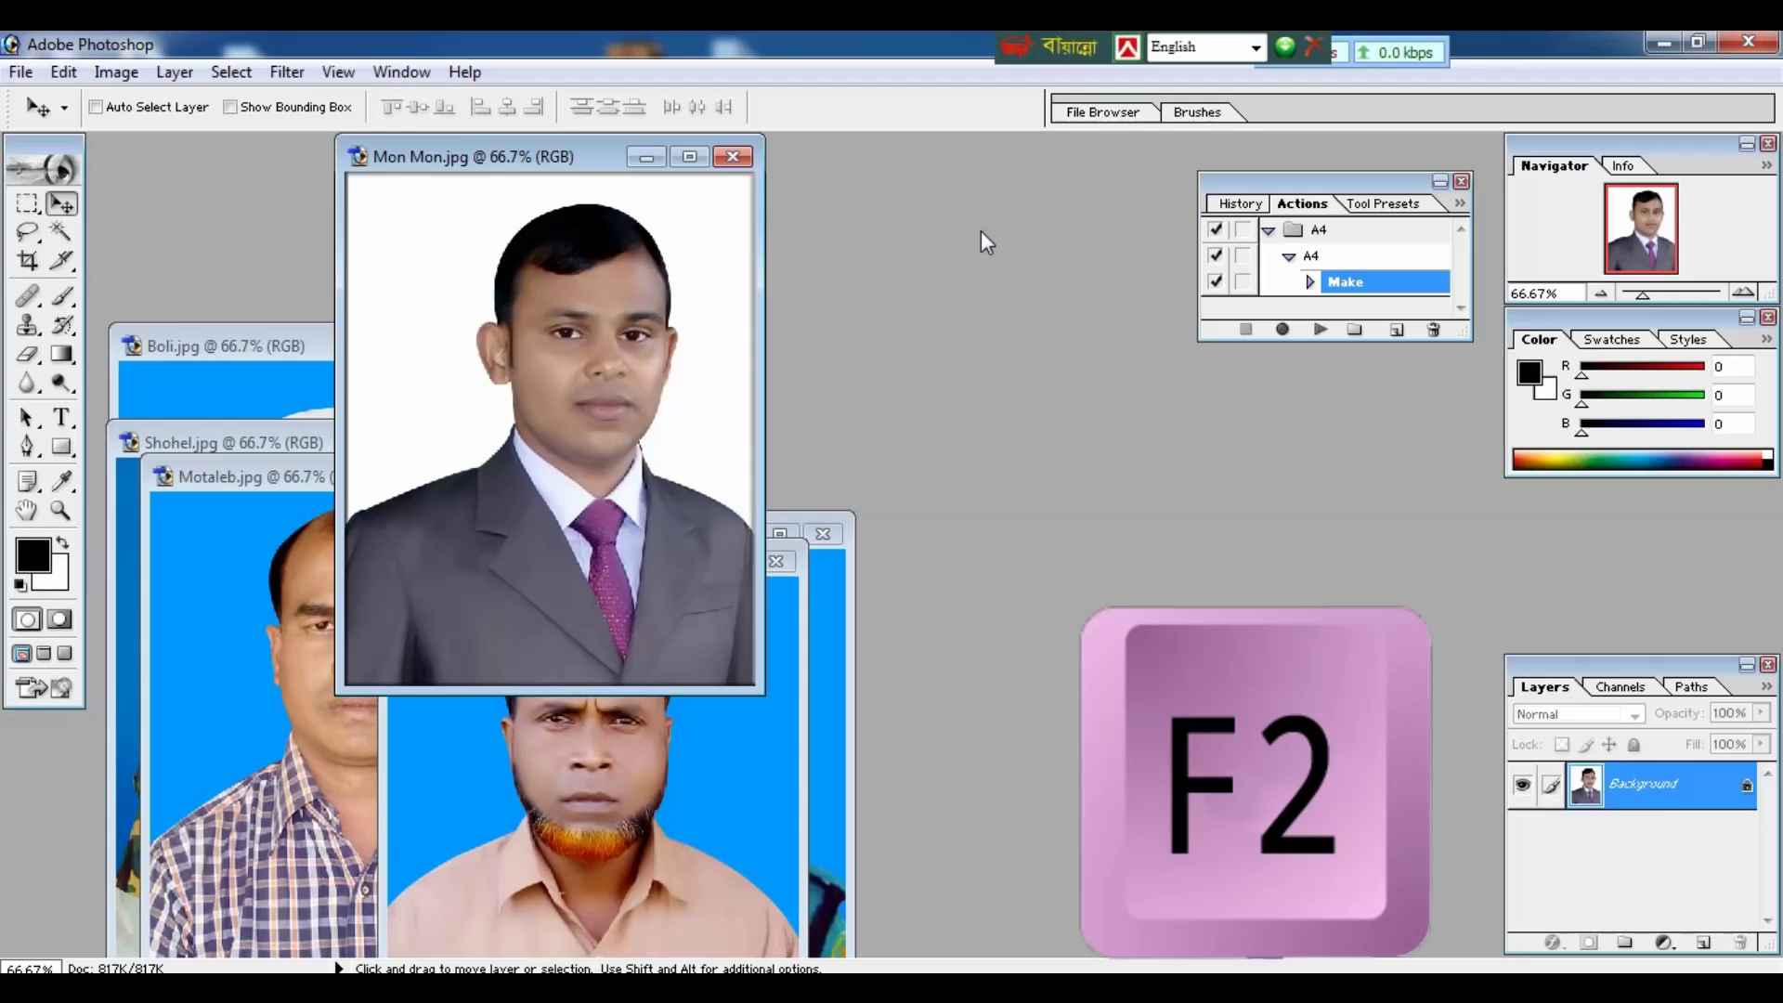
key("F2")
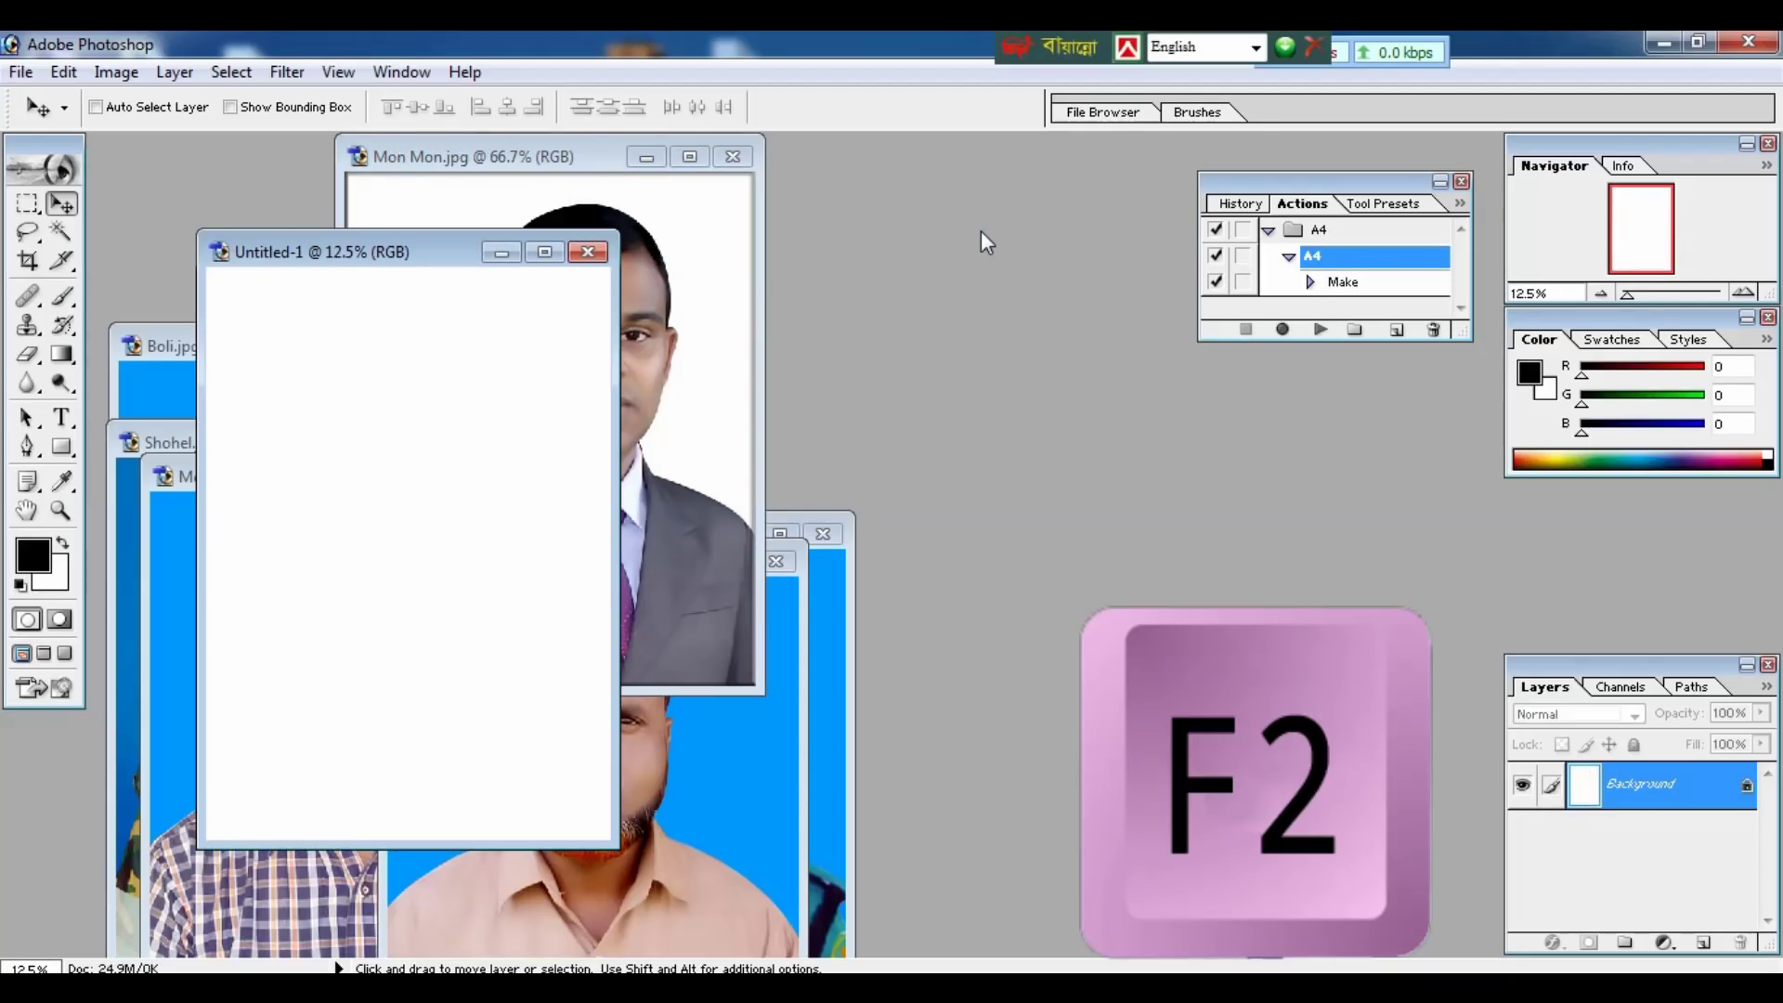
left_click_drag(455, 244, 952, 297)
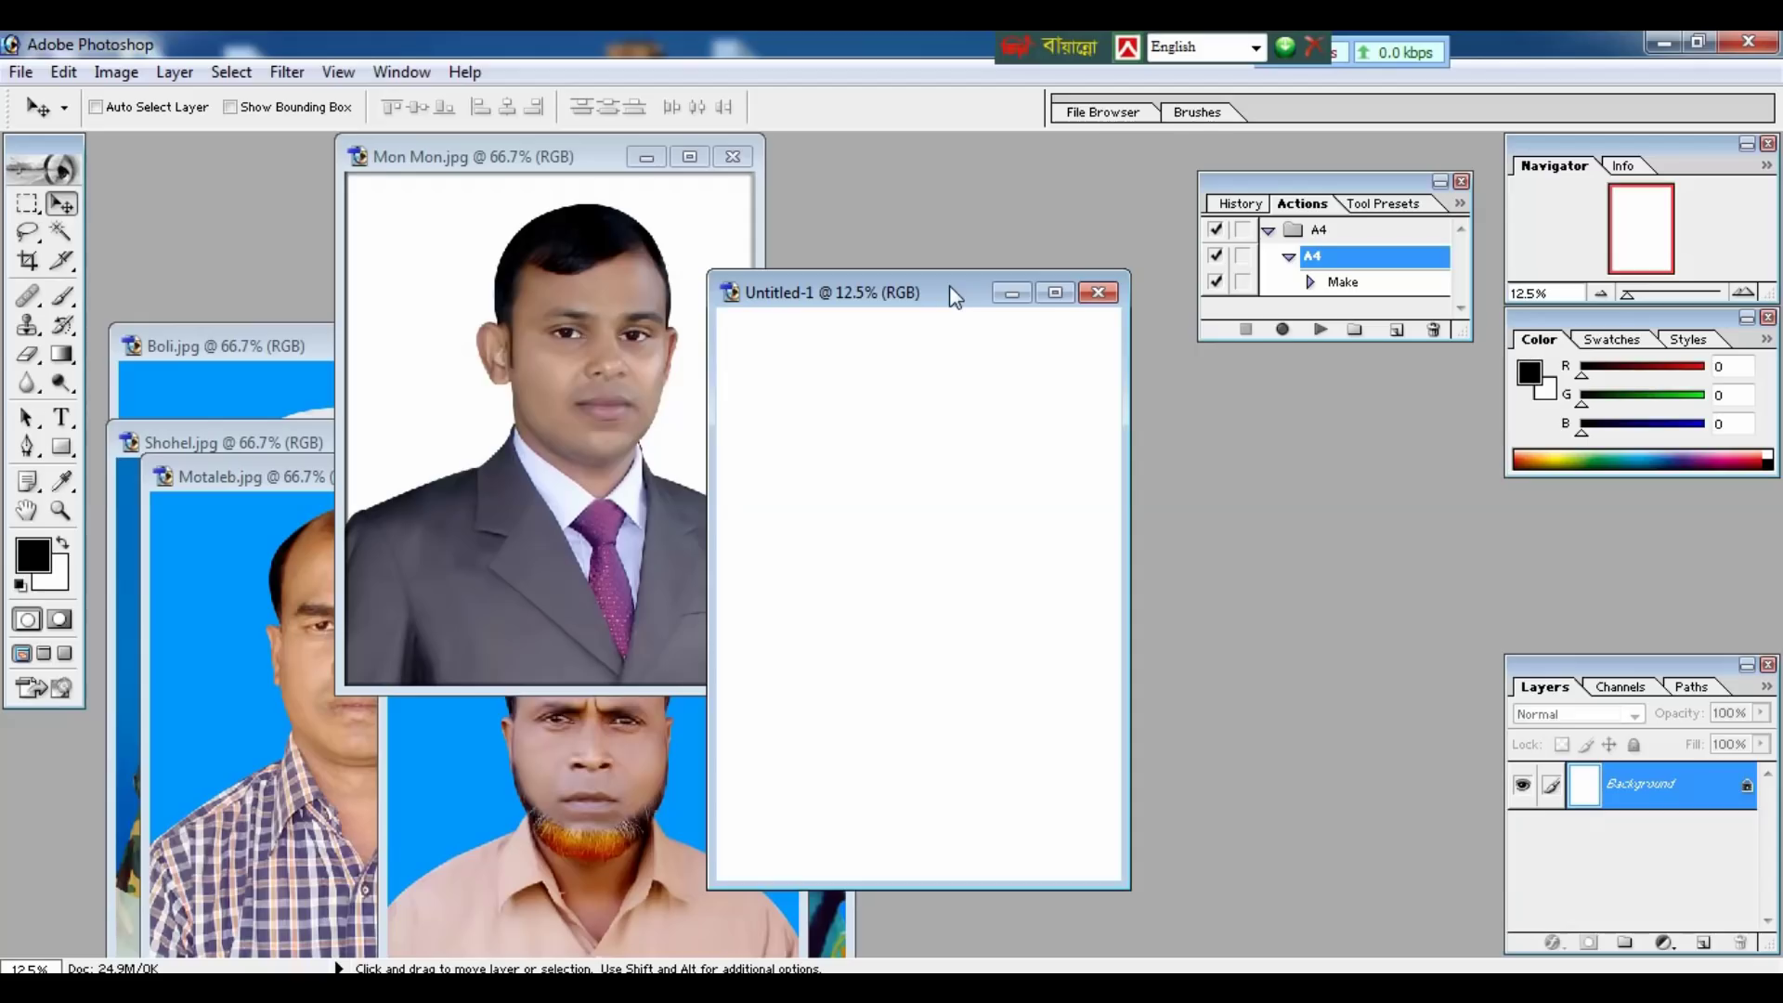
left_click(594, 299)
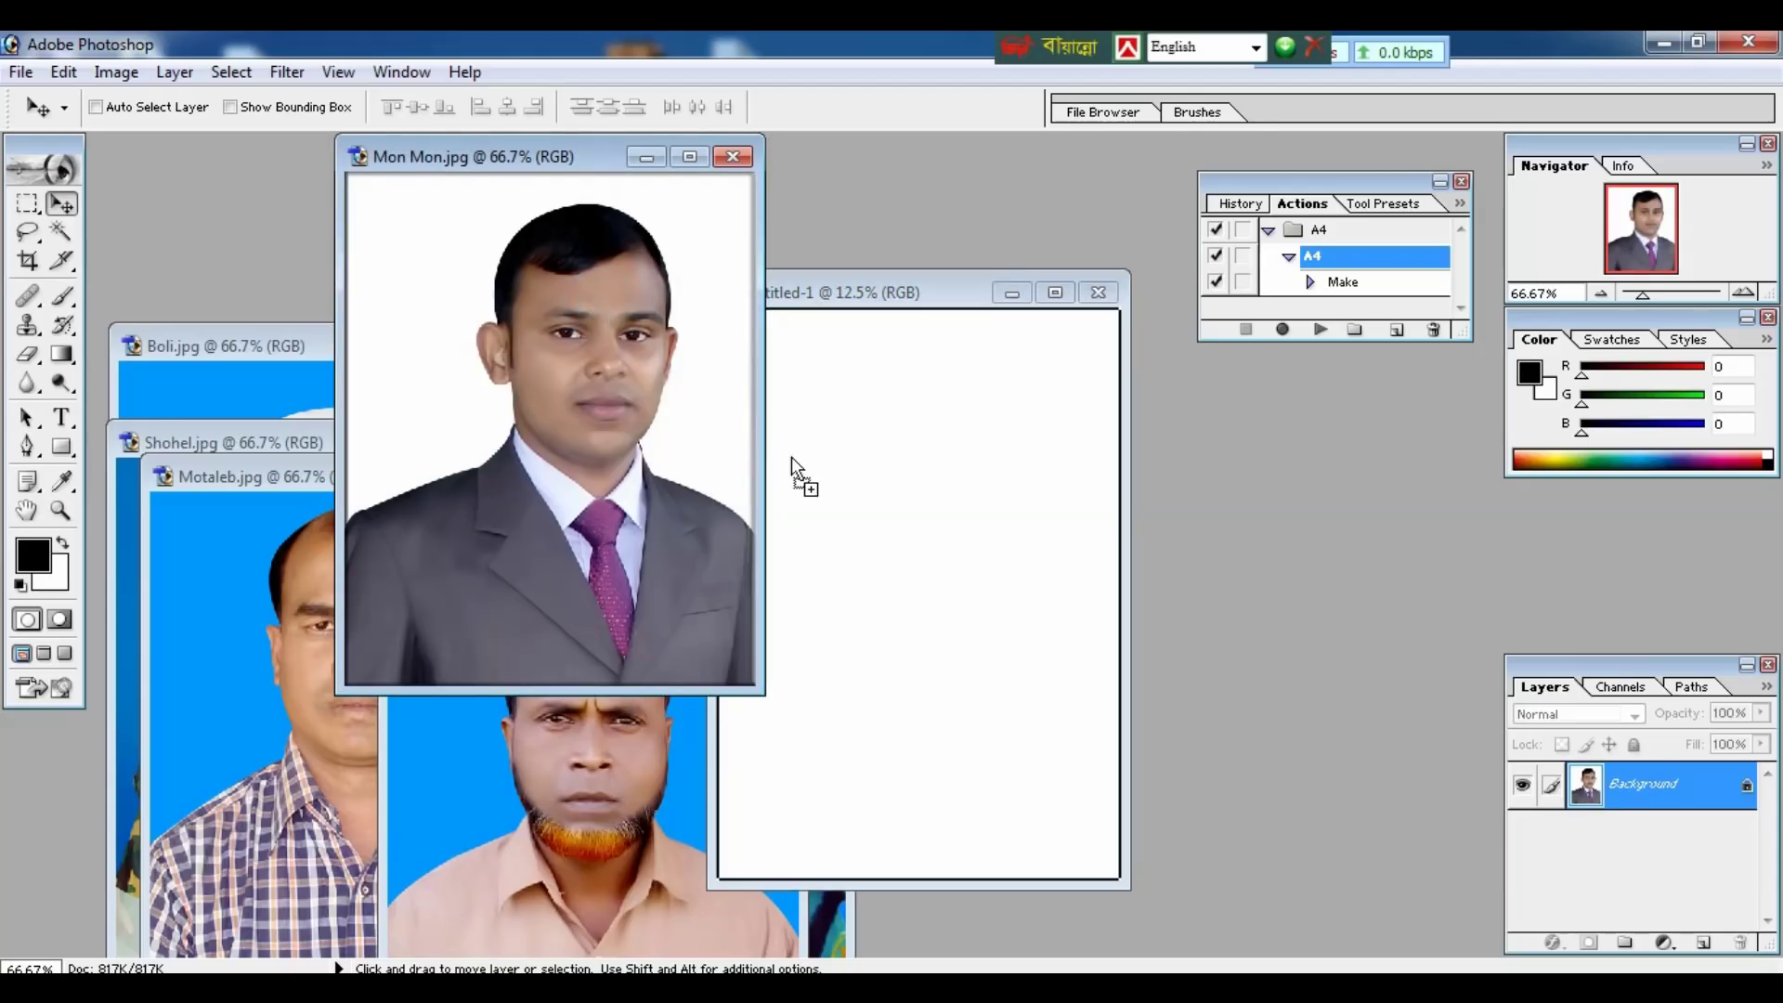
mouse_move(594, 298)
left_mouse_down()
mouse_move(801, 461)
mouse_move(778, 347)
left_mouse_up()
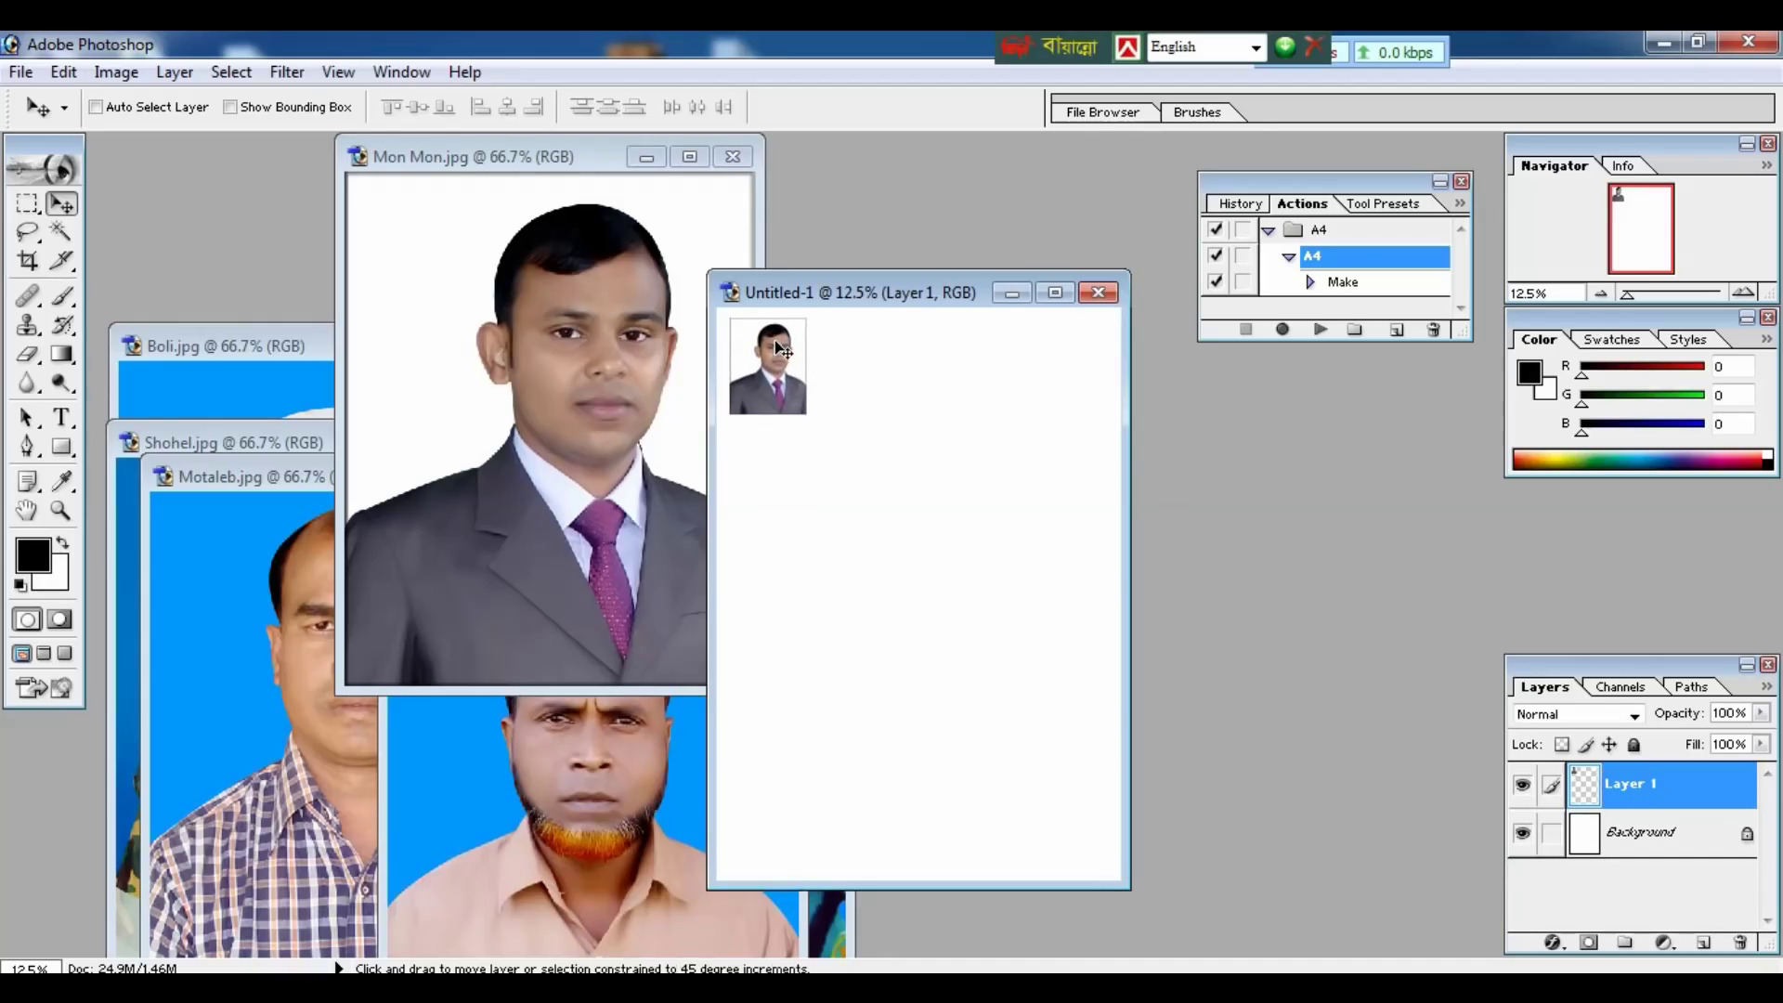
mouse_move(778, 347)
left_mouse_down()
mouse_move(1047, 351)
mouse_move(1056, 469)
mouse_move(980, 471)
left_mouse_up()
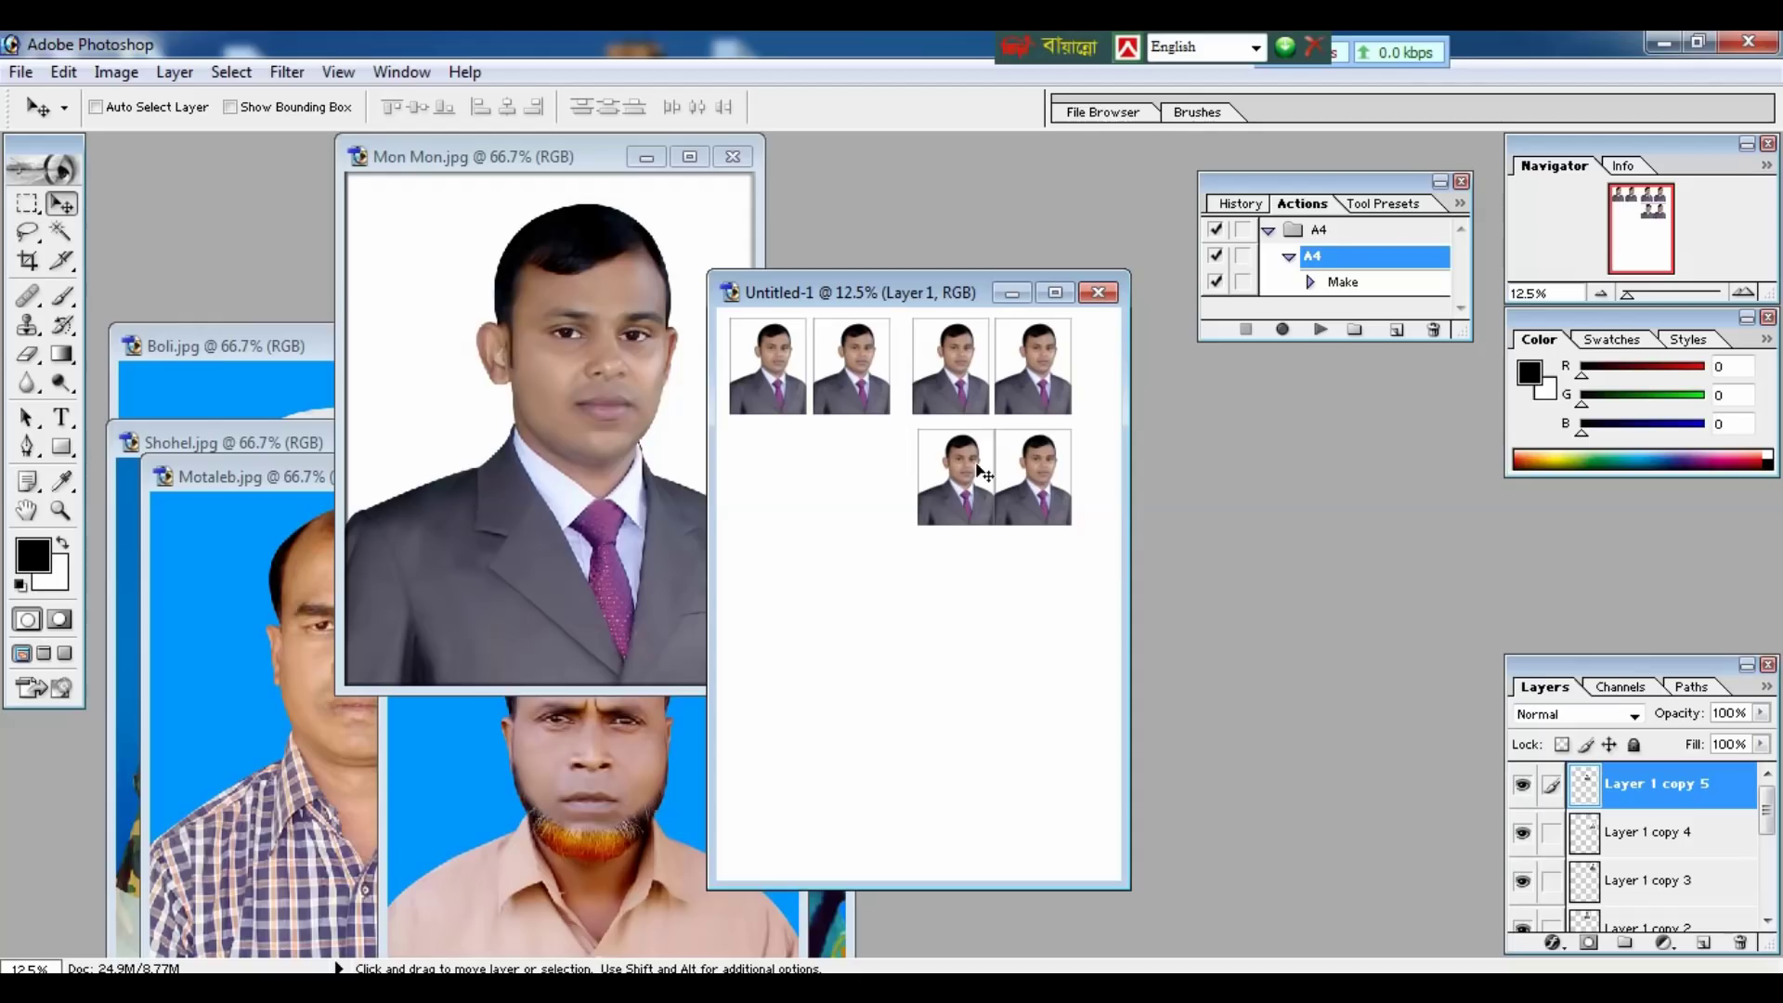
key("alt")
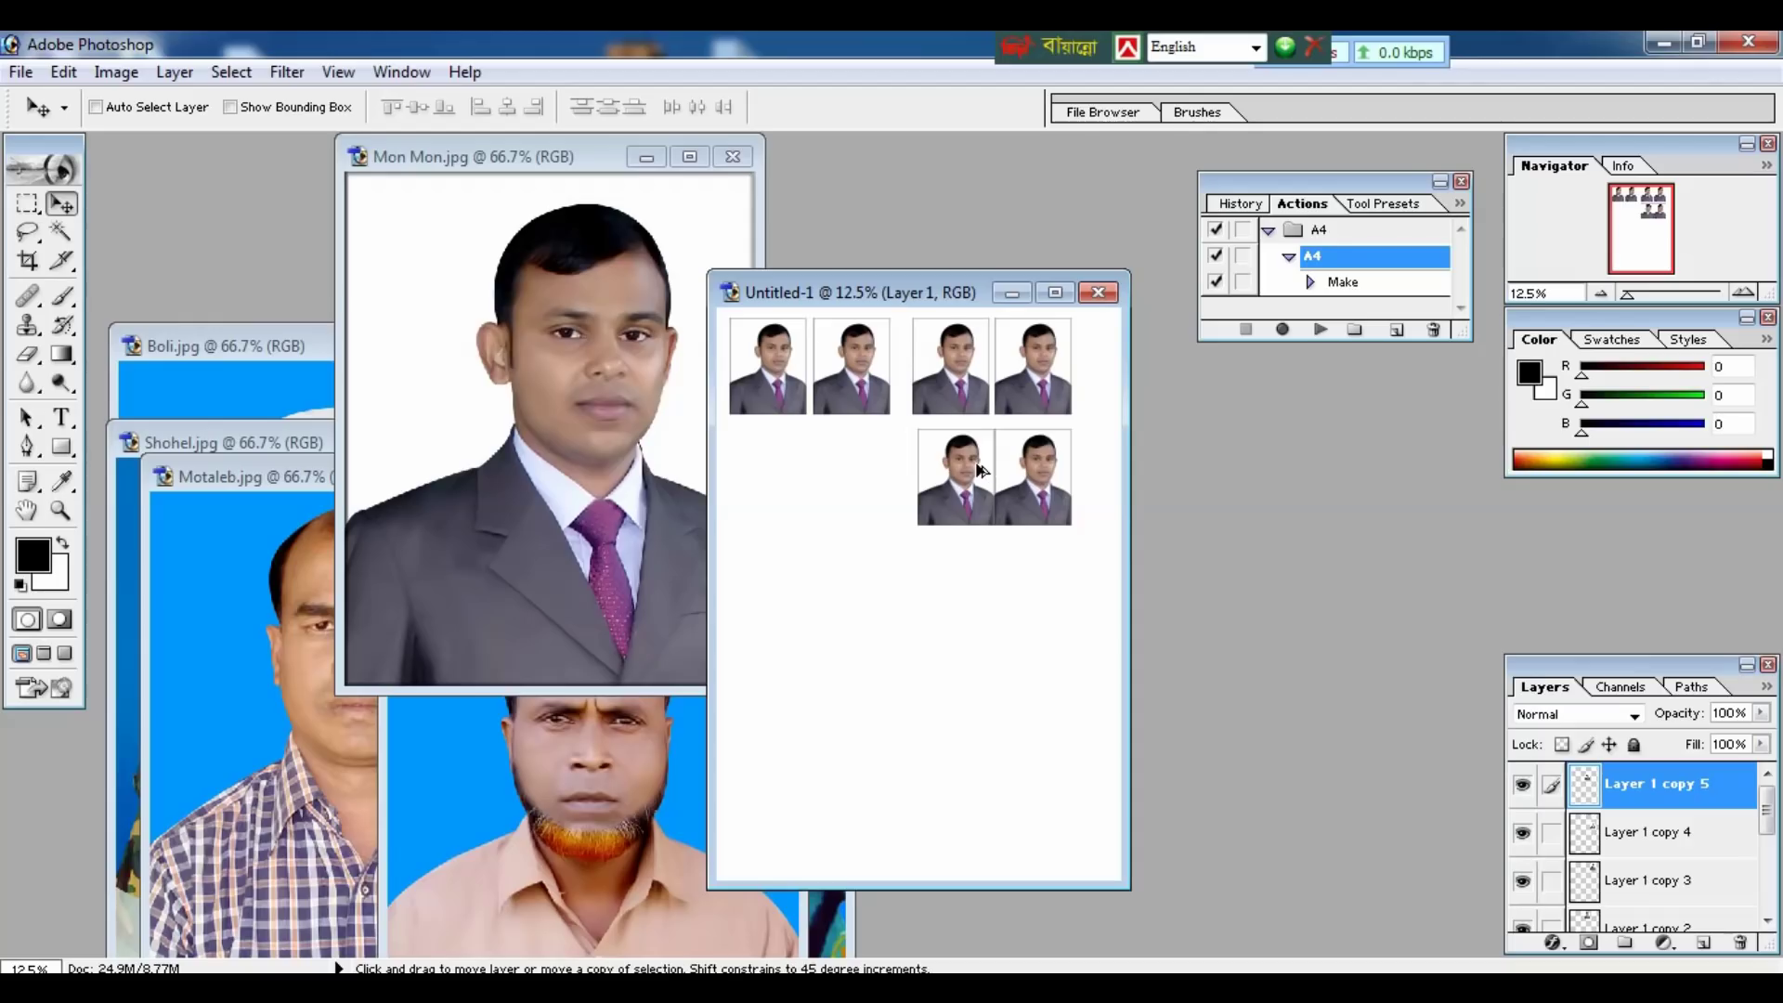
key("ctrl+alt+z")
key("ctrl+alt+z")
key("ctrl+alt+z")
key("ctrl+alt+z")
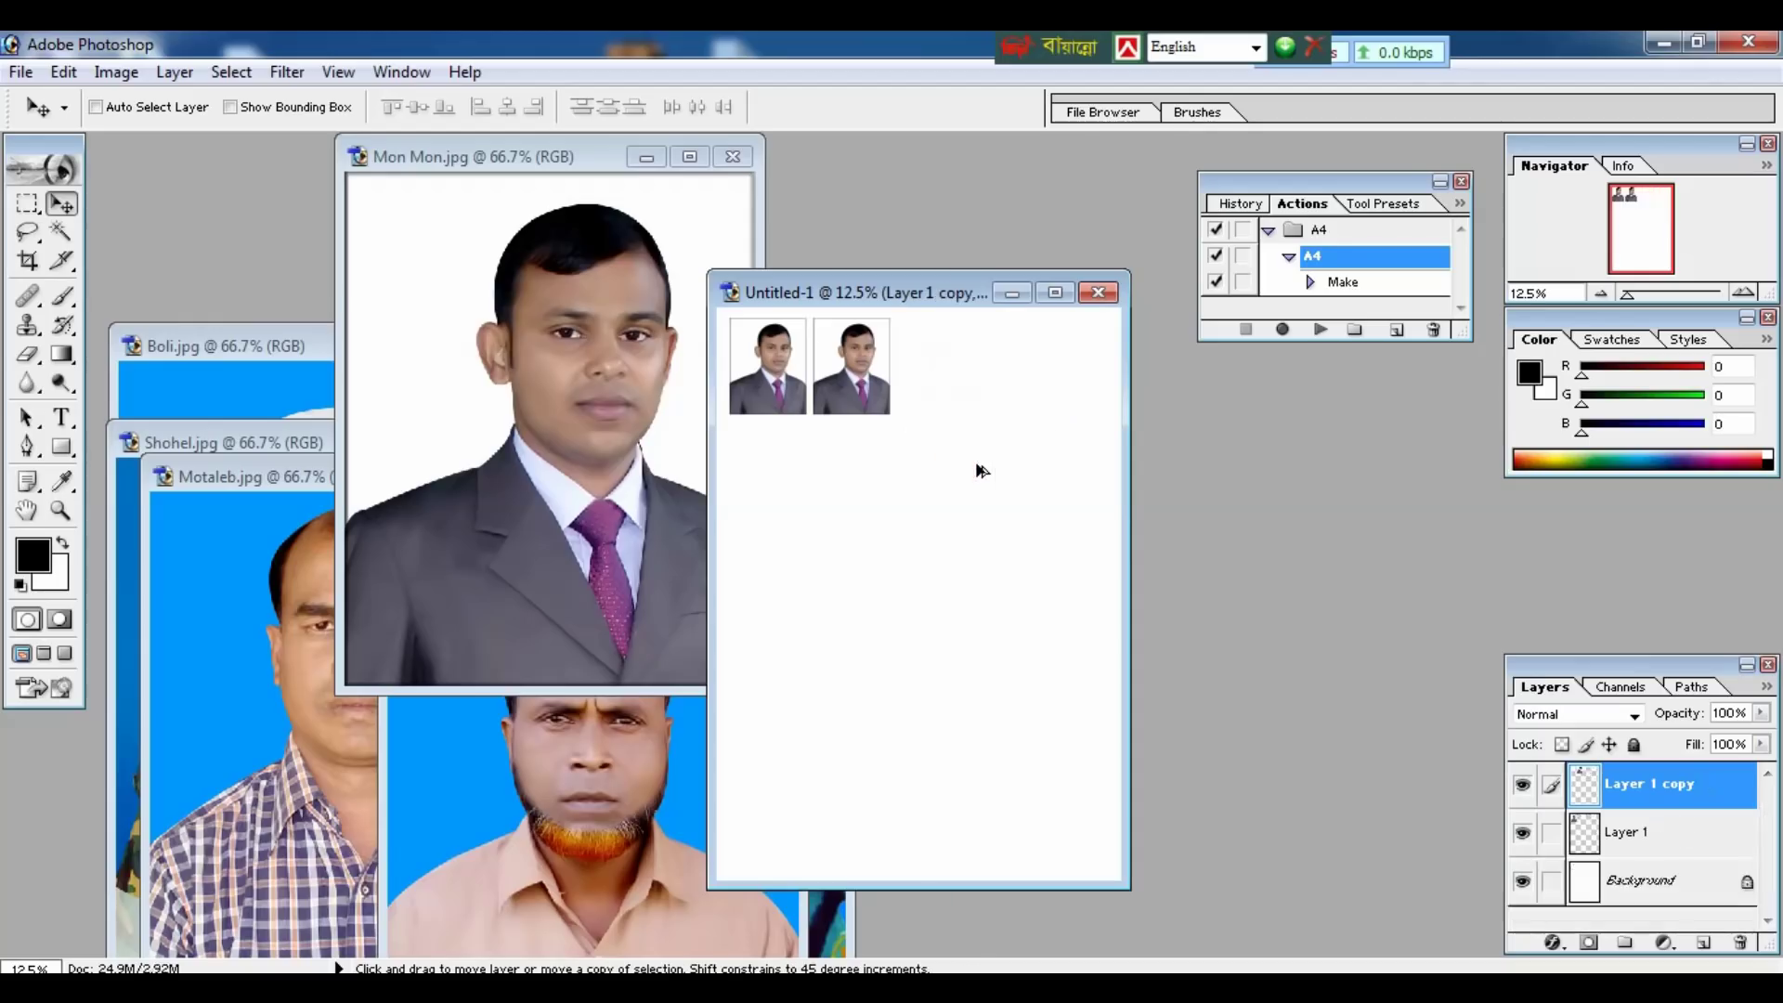
key("ctrl+alt+z")
key("ctrl+alt+z")
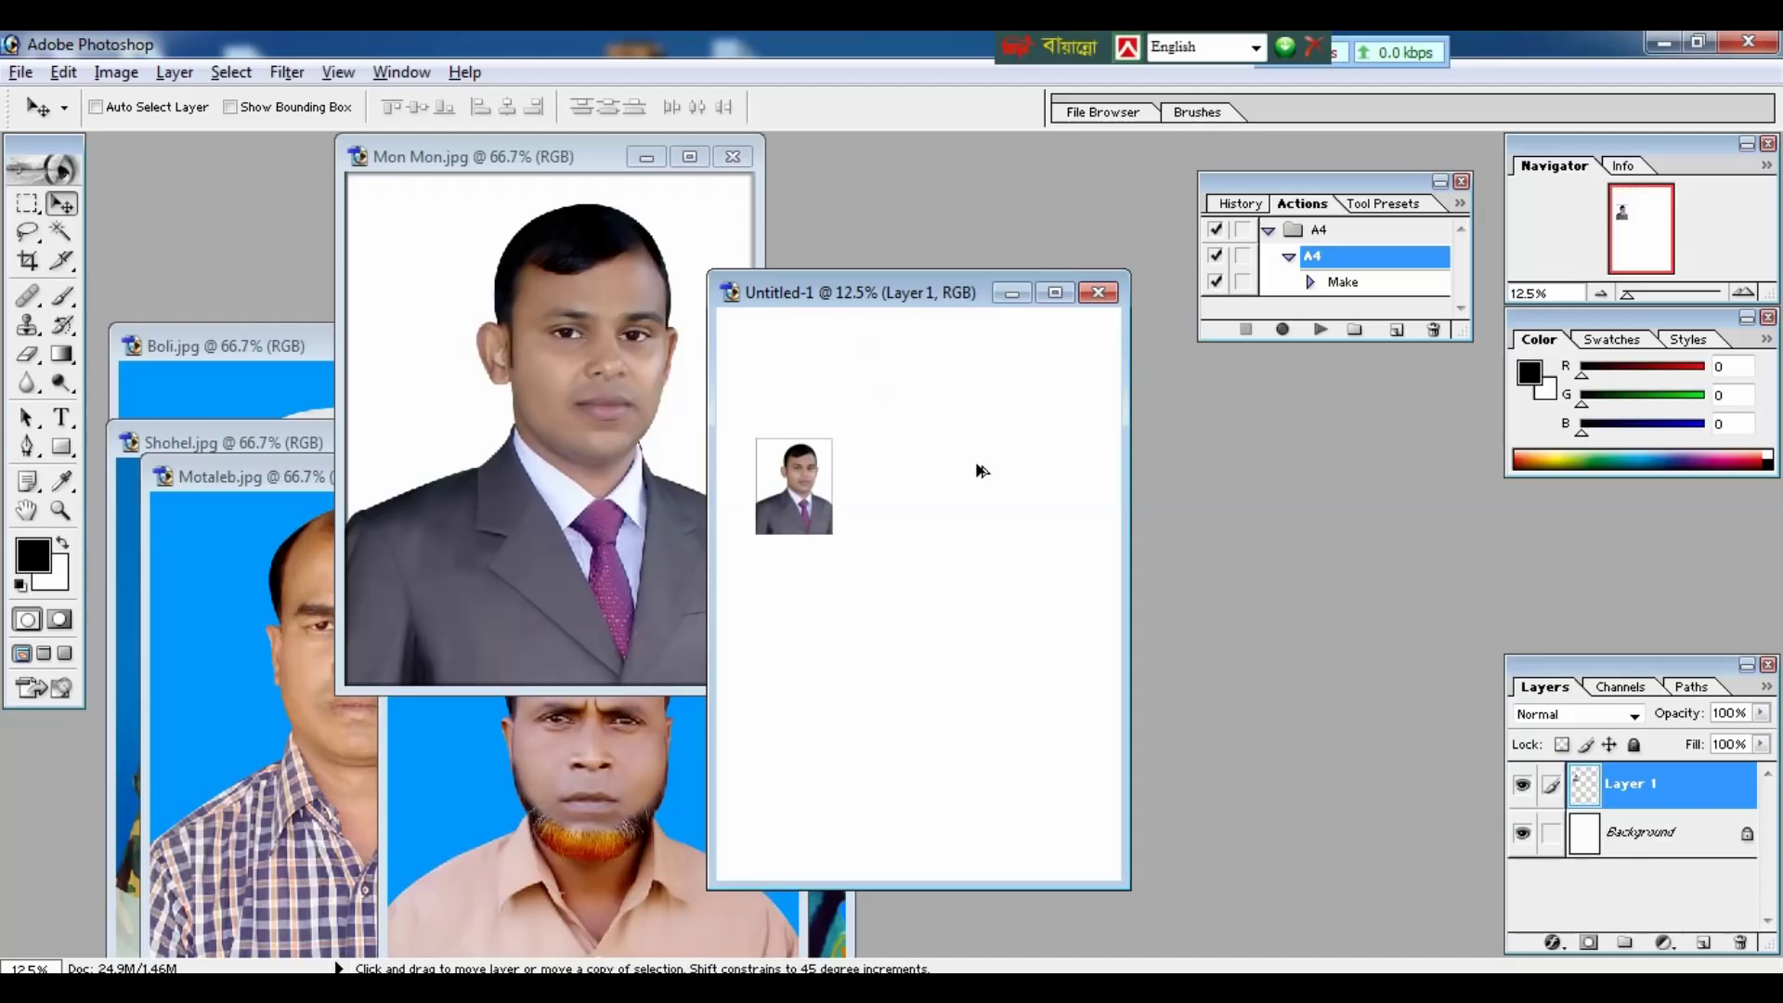
key("ctrl+alt+z")
Step: Drag the Mon Mon portrait into the top-left corner of Untitled-1
left_click(570, 429)
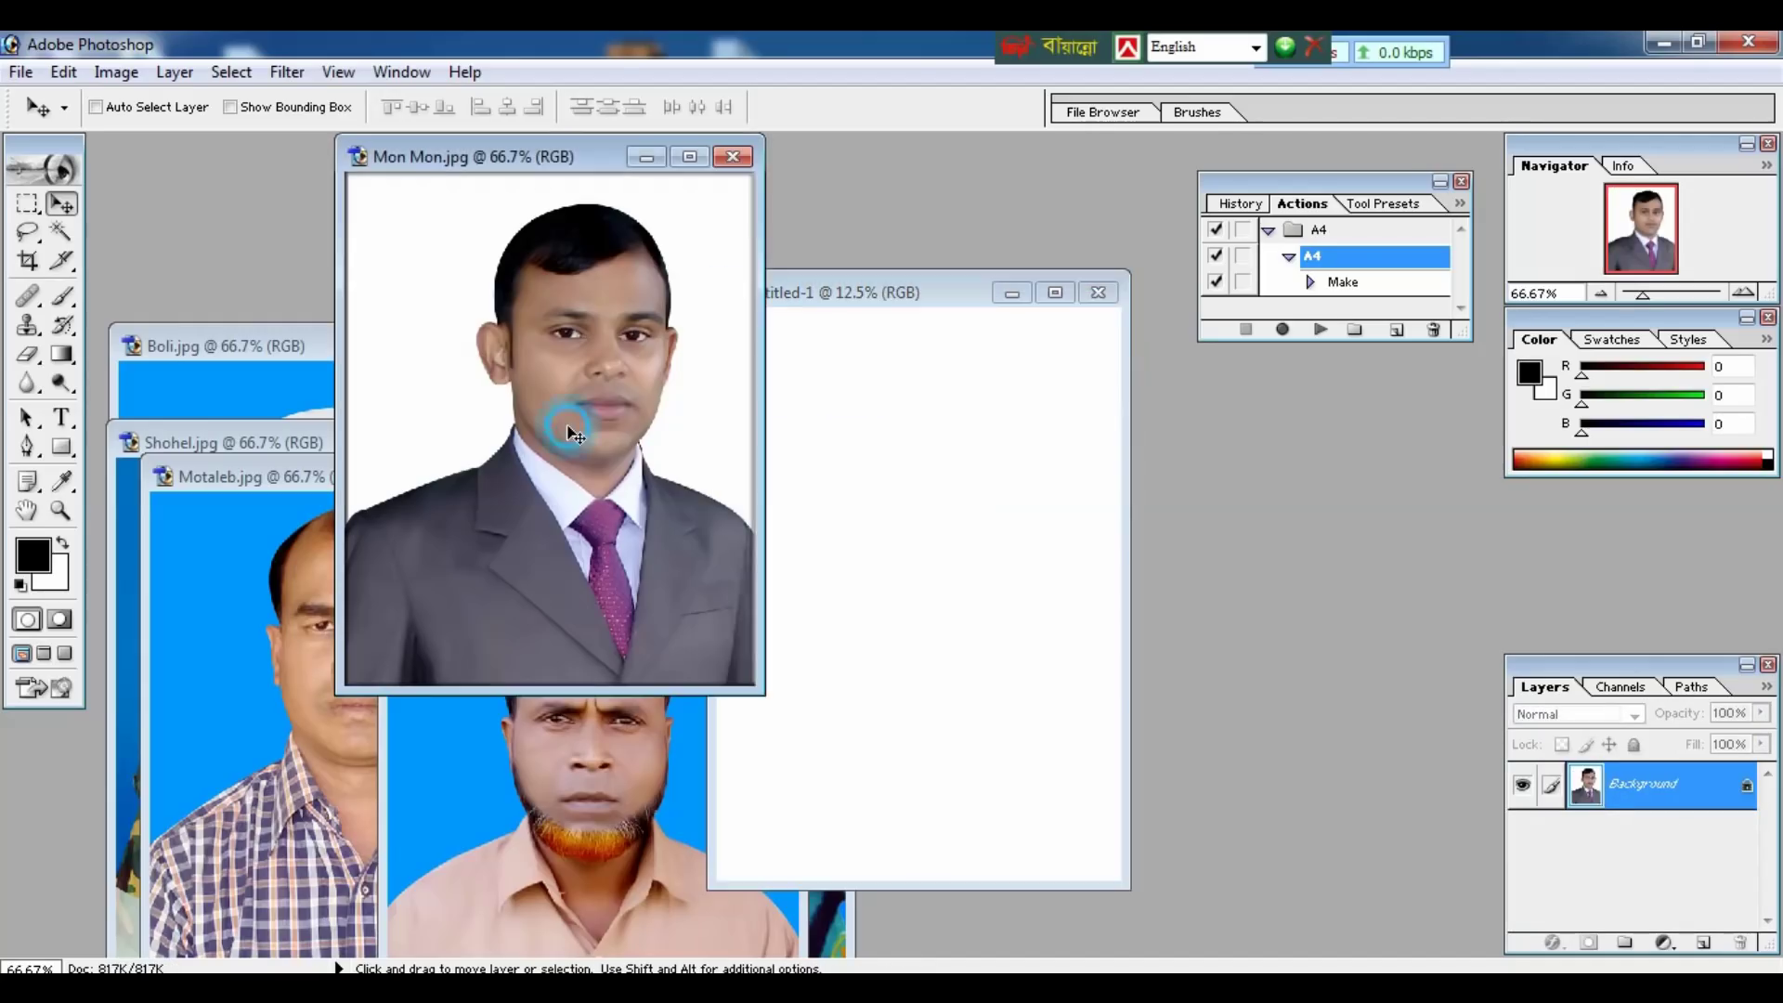
mouse_move(570, 429)
left_mouse_down()
mouse_move(818, 469)
mouse_move(772, 371)
left_mouse_up()
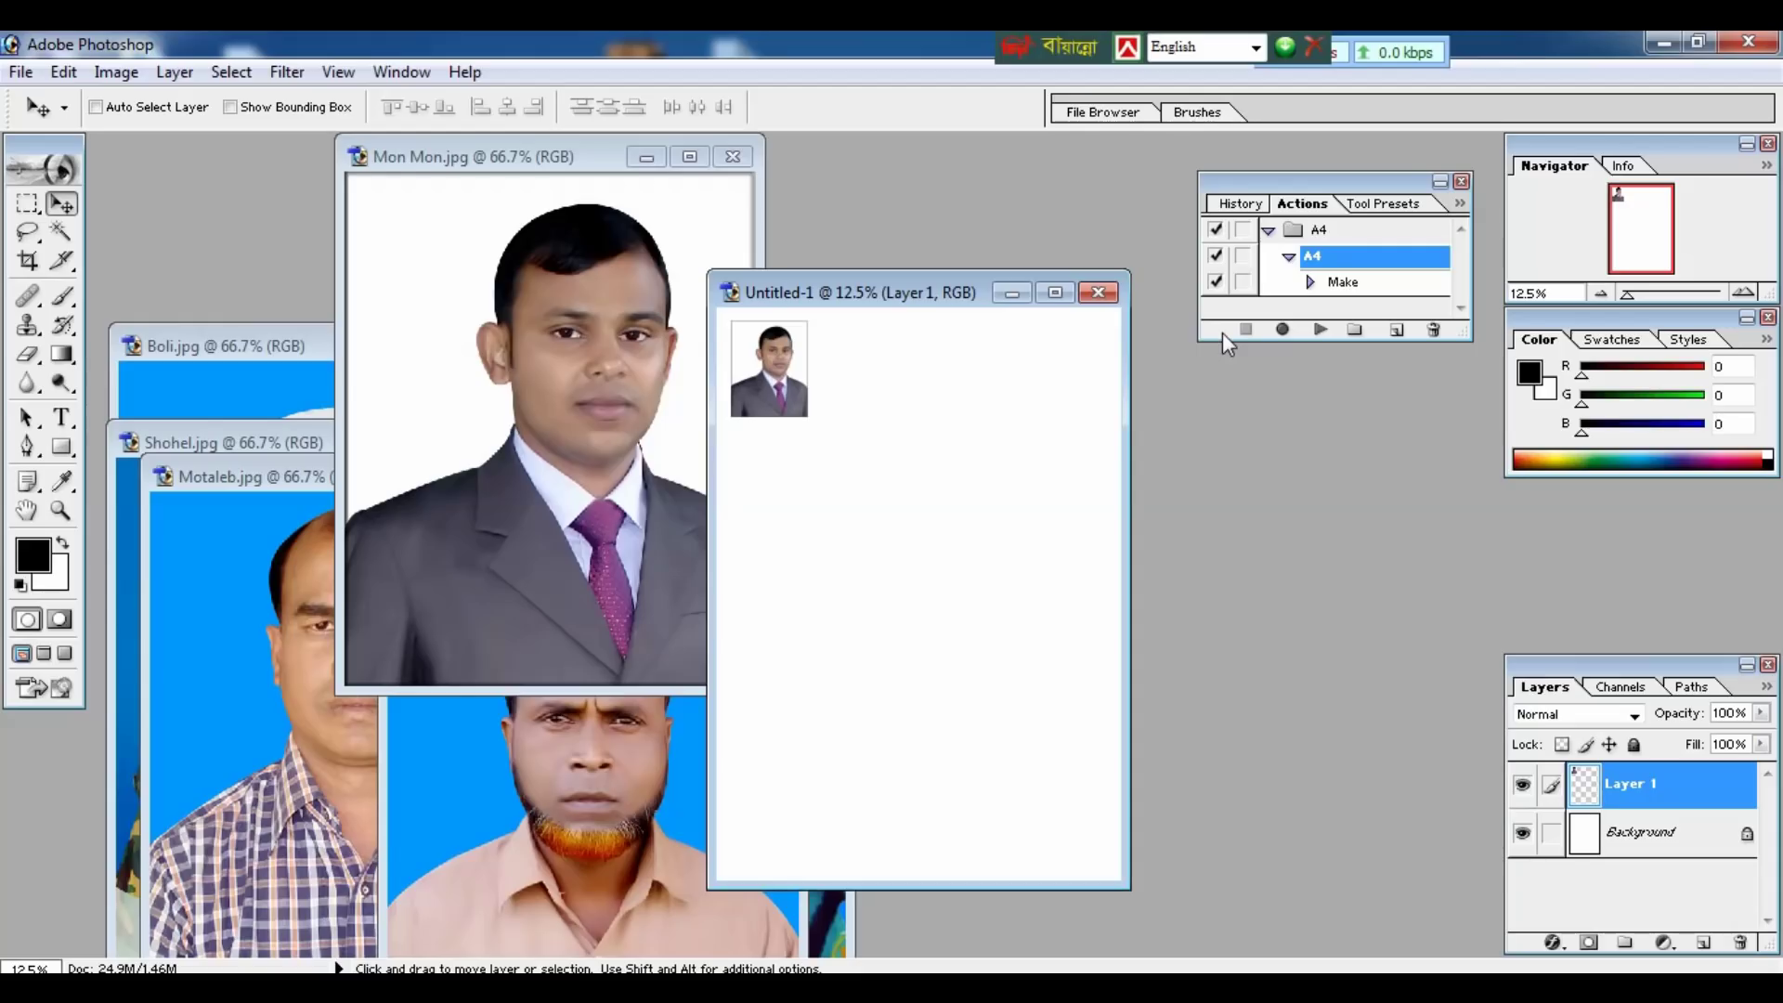
Step: Create a new action set named '10 Copy'
left_click(1355, 332)
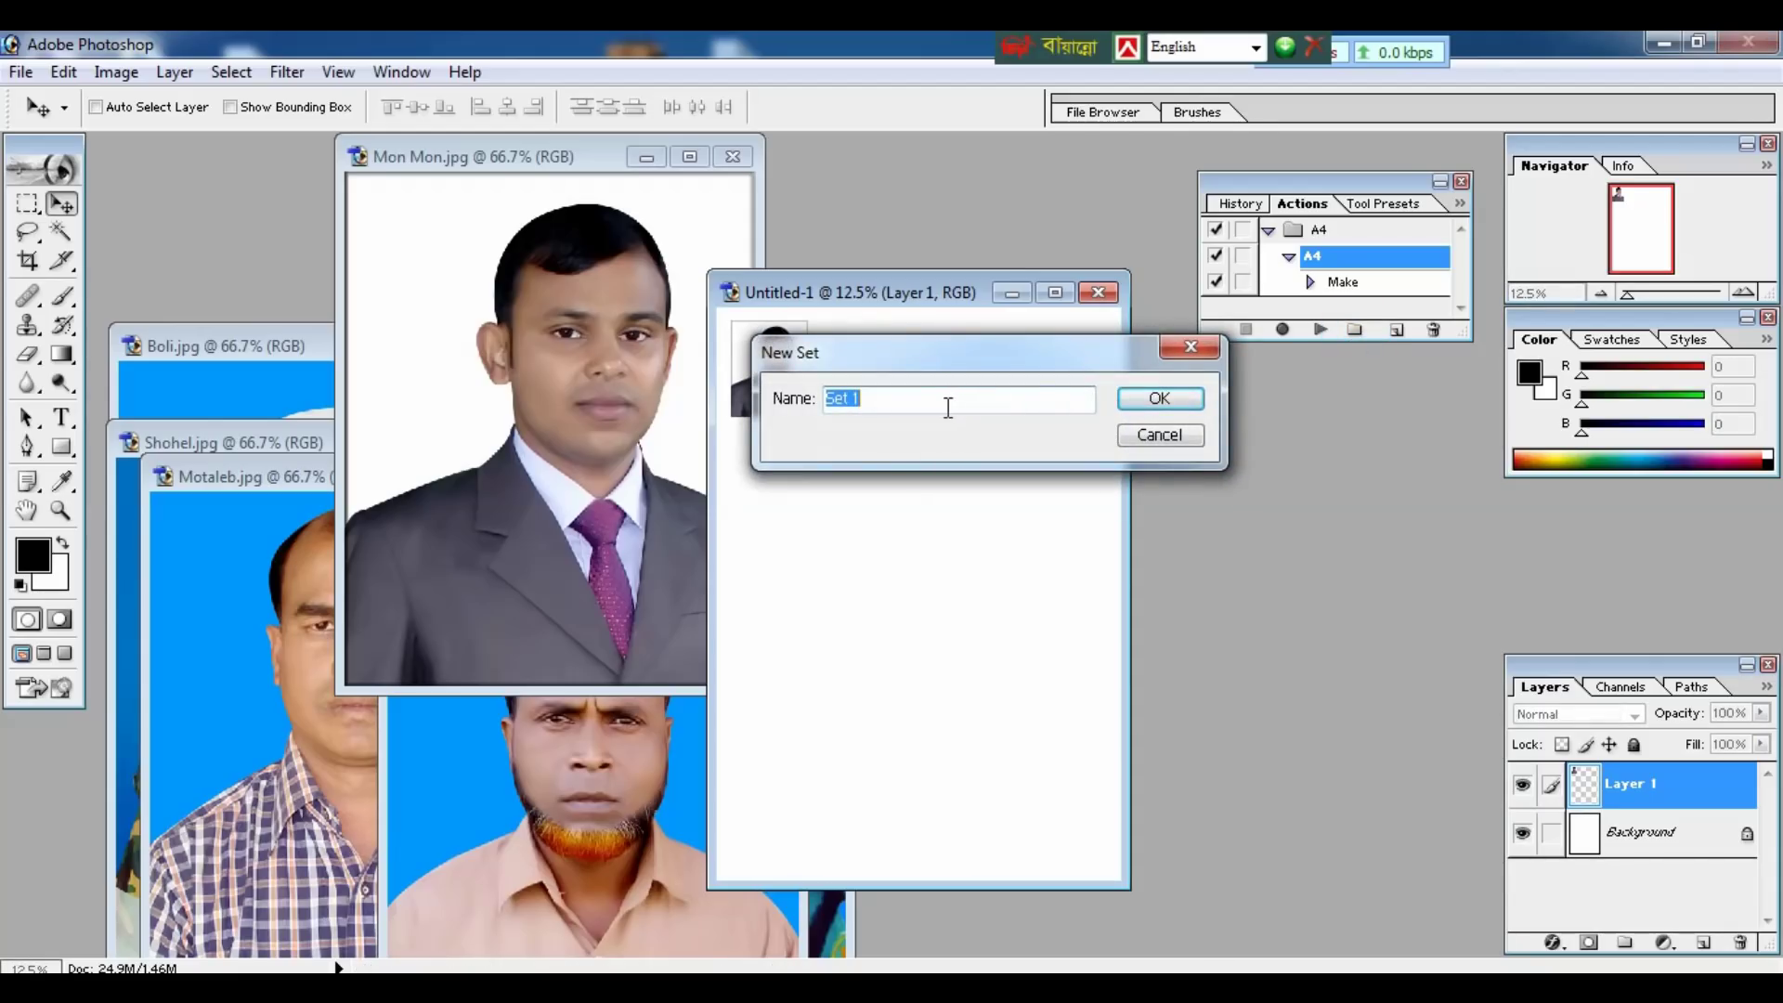
type("10 C")
type("opy")
left_click(1133, 401)
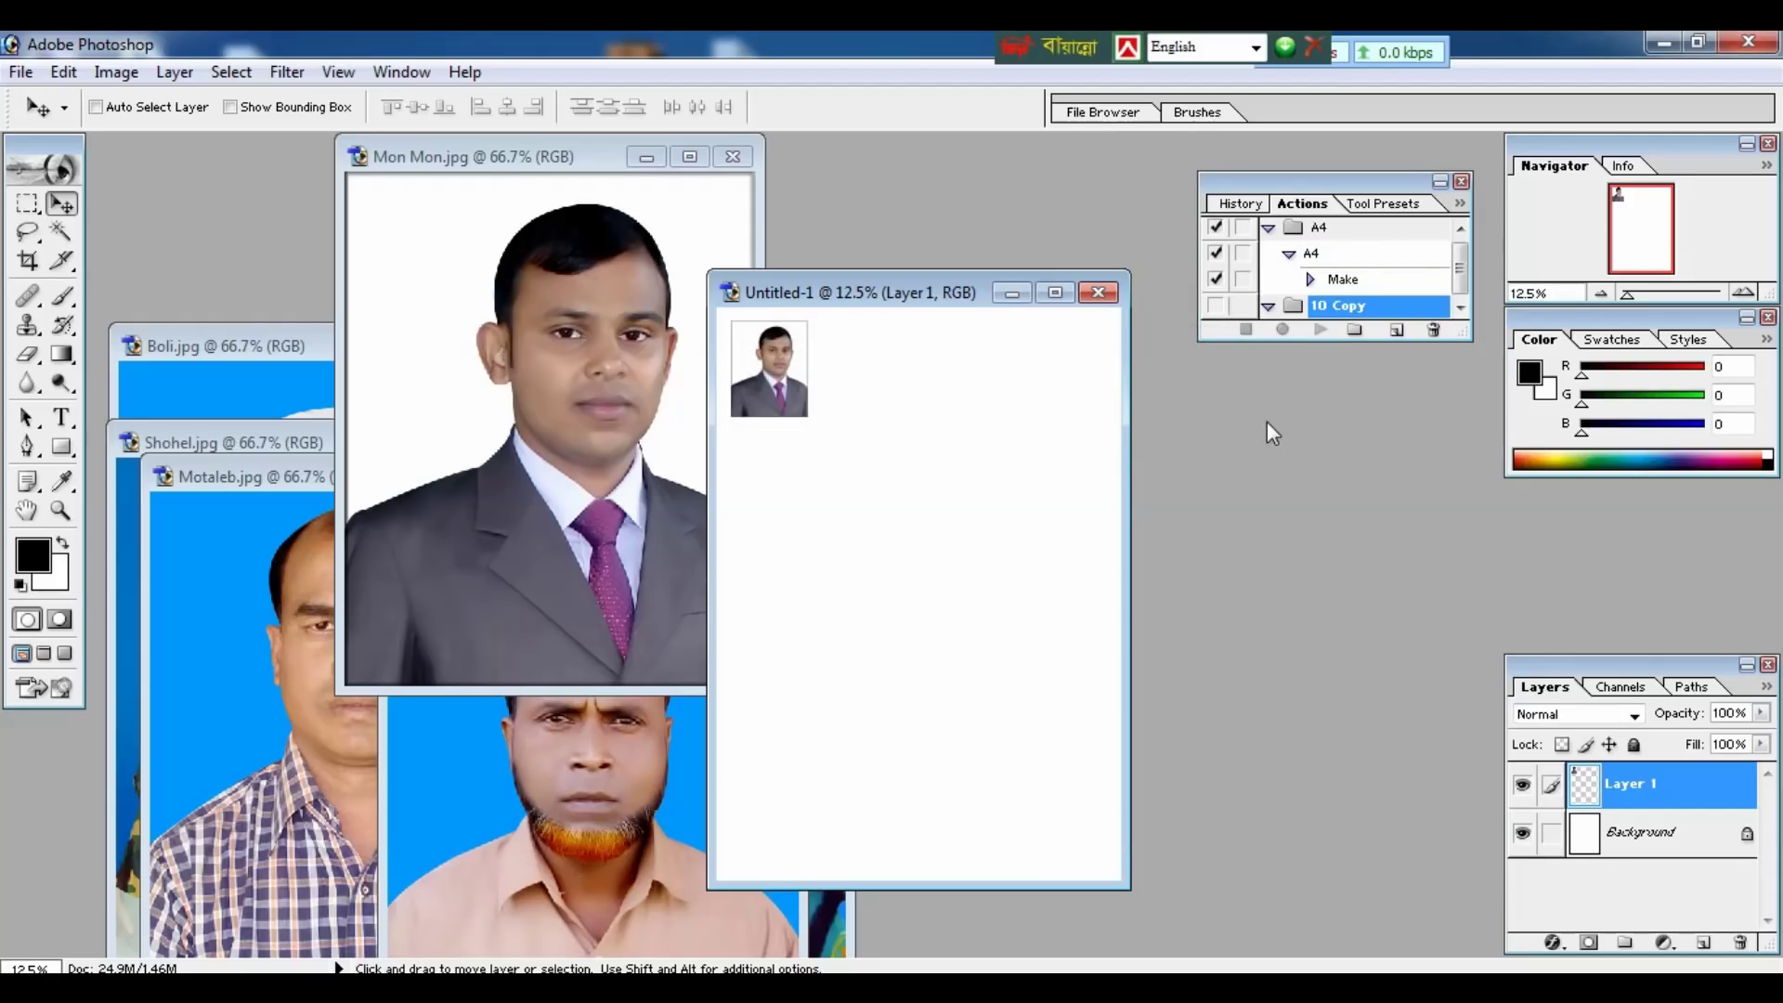
Step: Create action '10 Copy' assigned to F10 and start recording it
left_click(1397, 331)
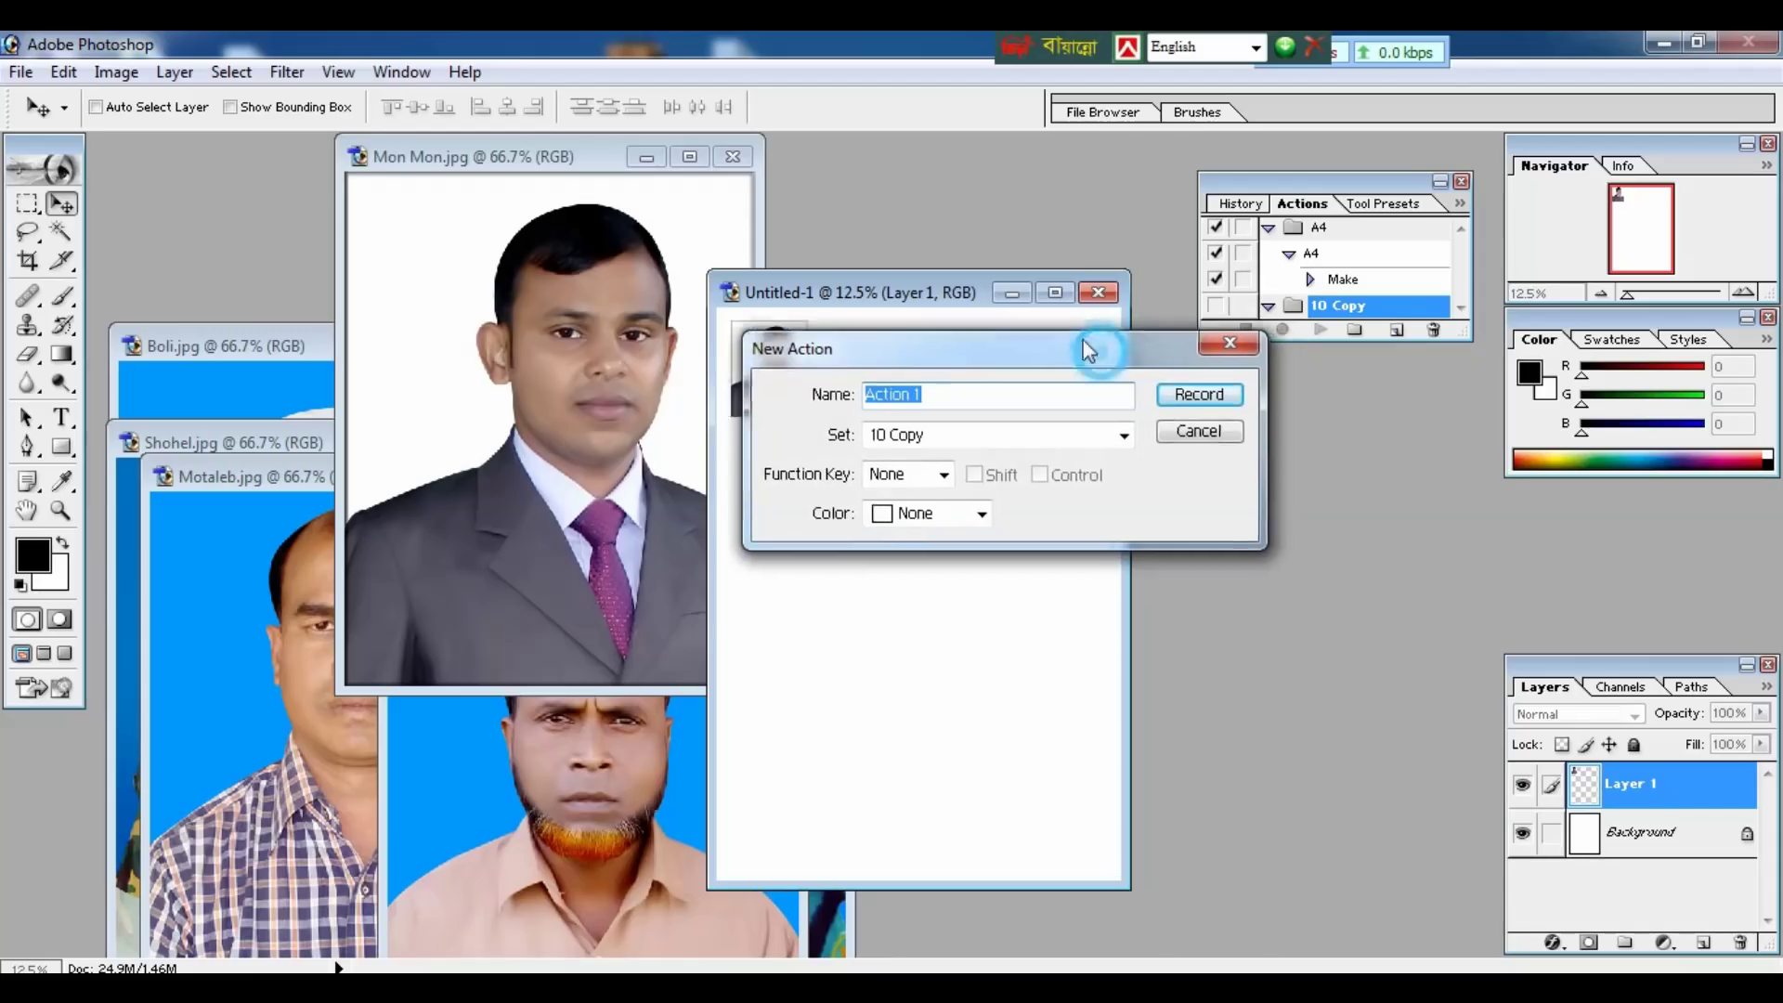
left_click_drag(1083, 340, 1038, 286)
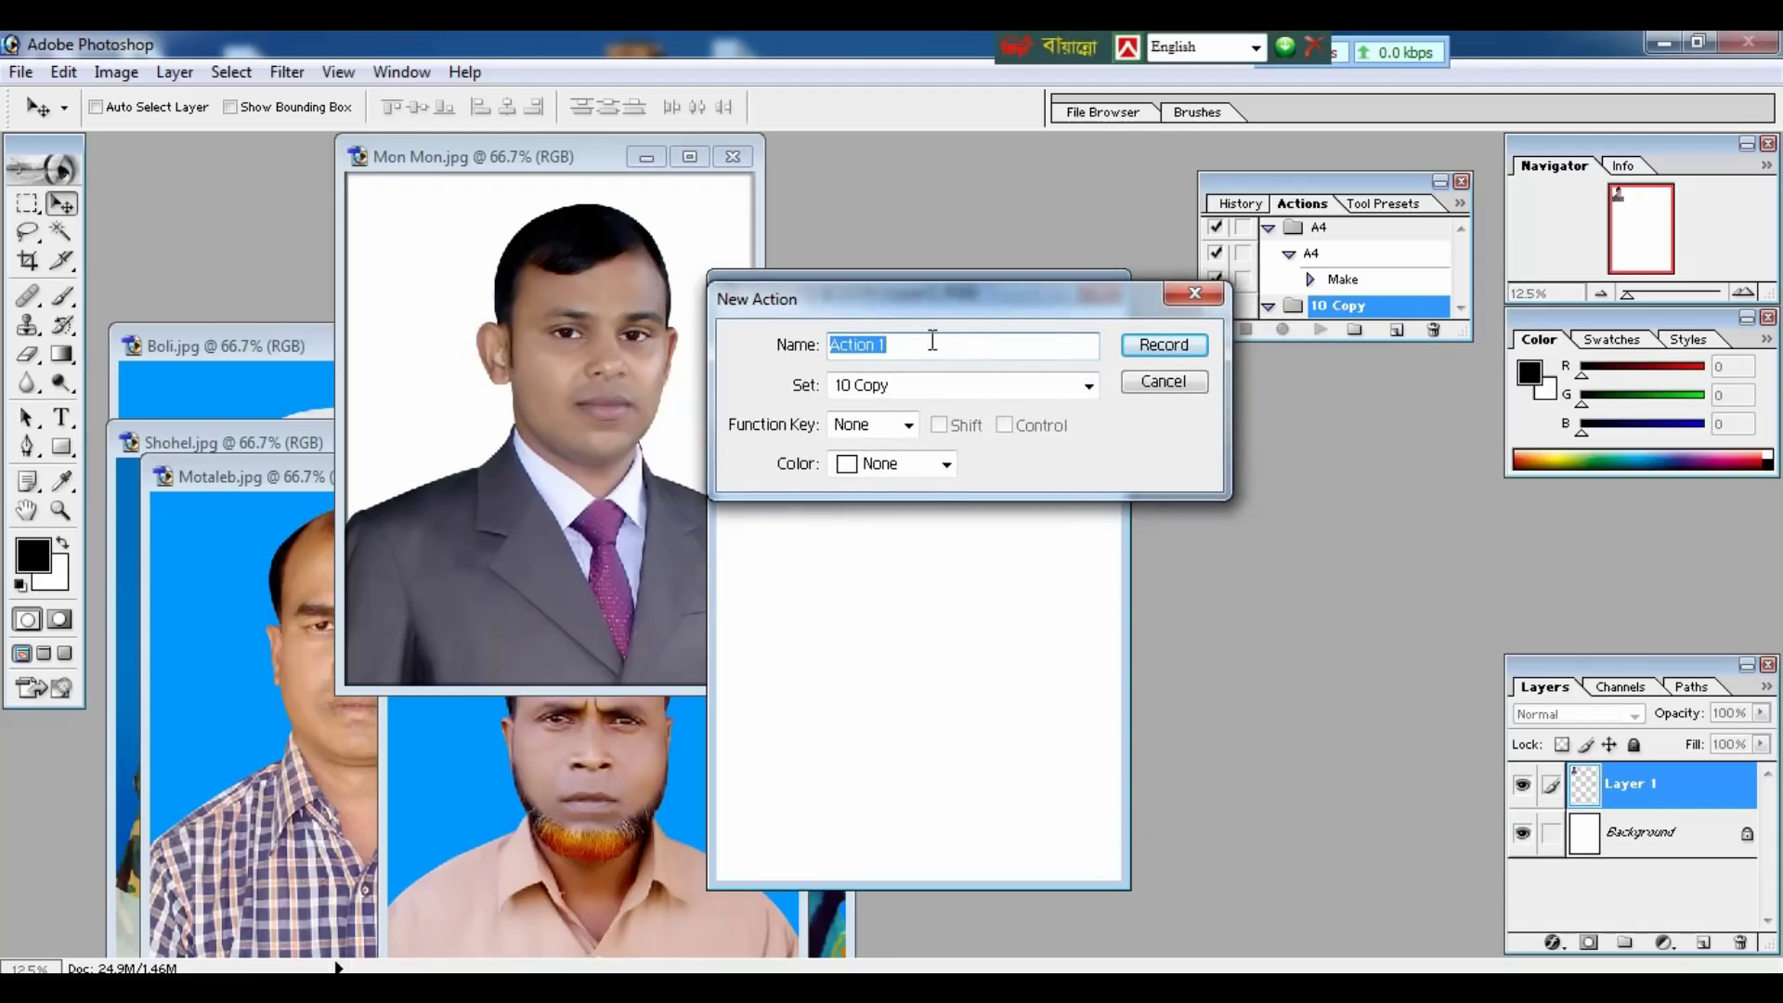
type("10 ")
type("Copy")
left_click(908, 426)
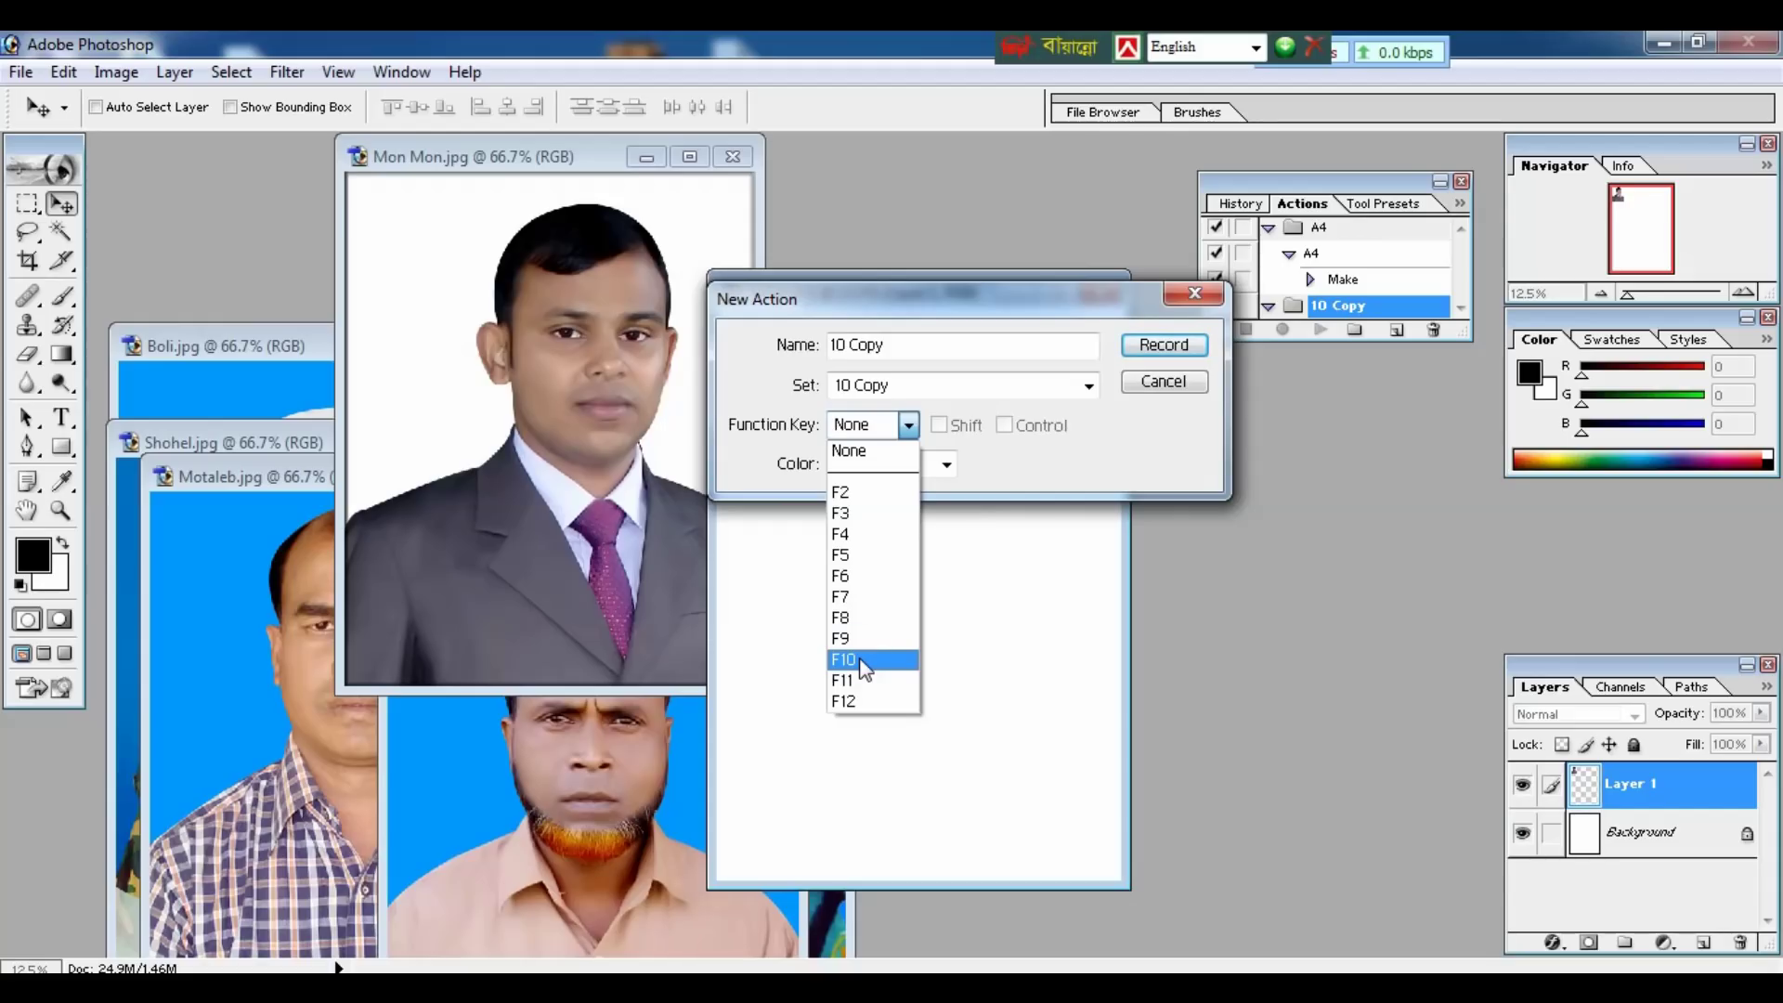
left_click(864, 661)
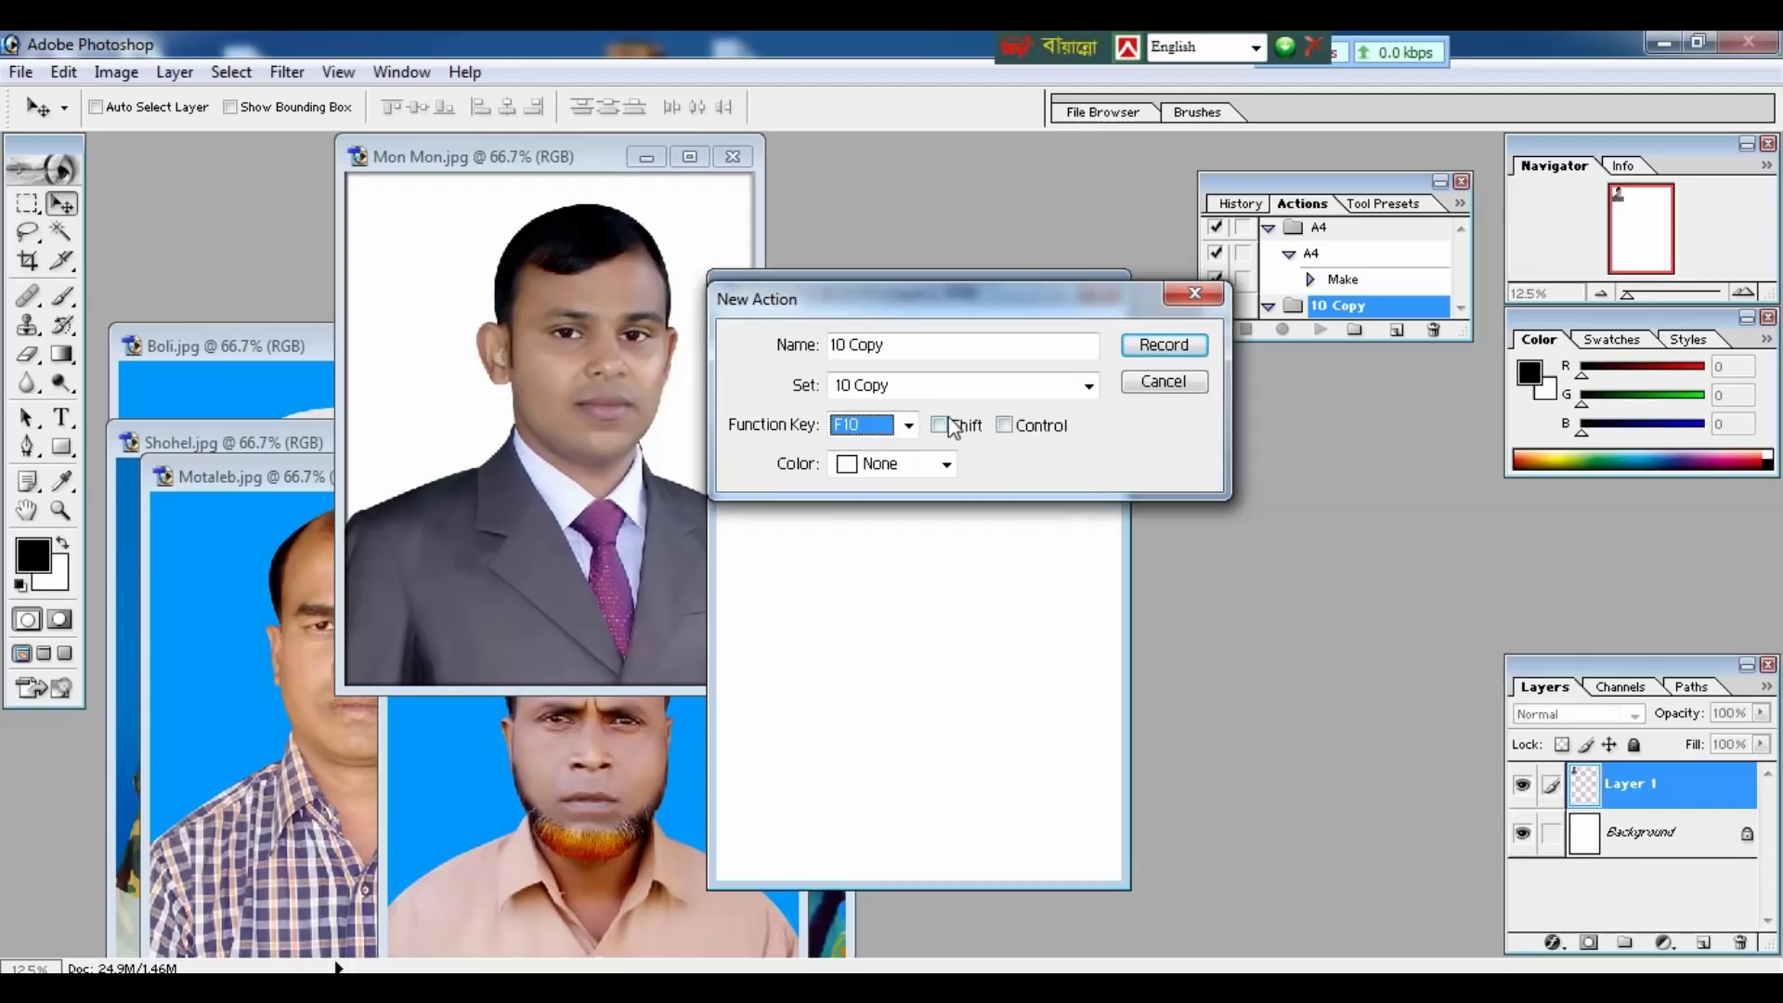
left_click(1161, 346)
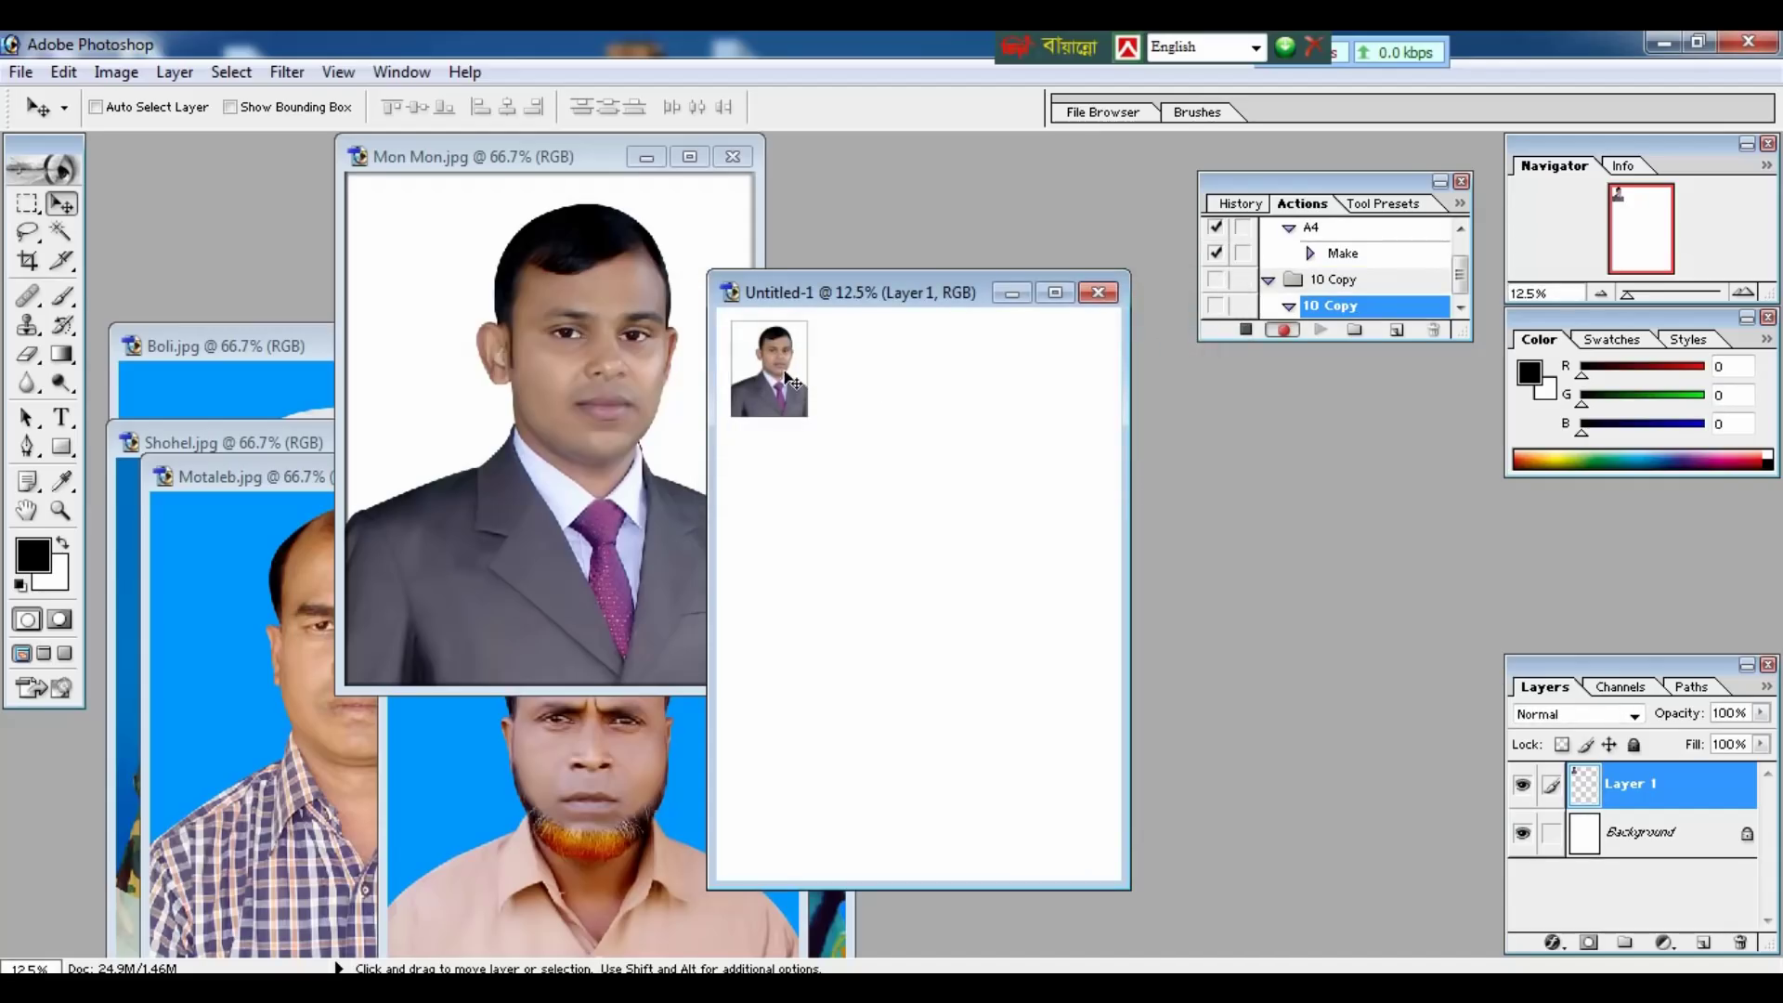
Step: Duplicate the portrait into rows of four until ten copies, then stop recording
left_click_drag(784, 375, 937, 367)
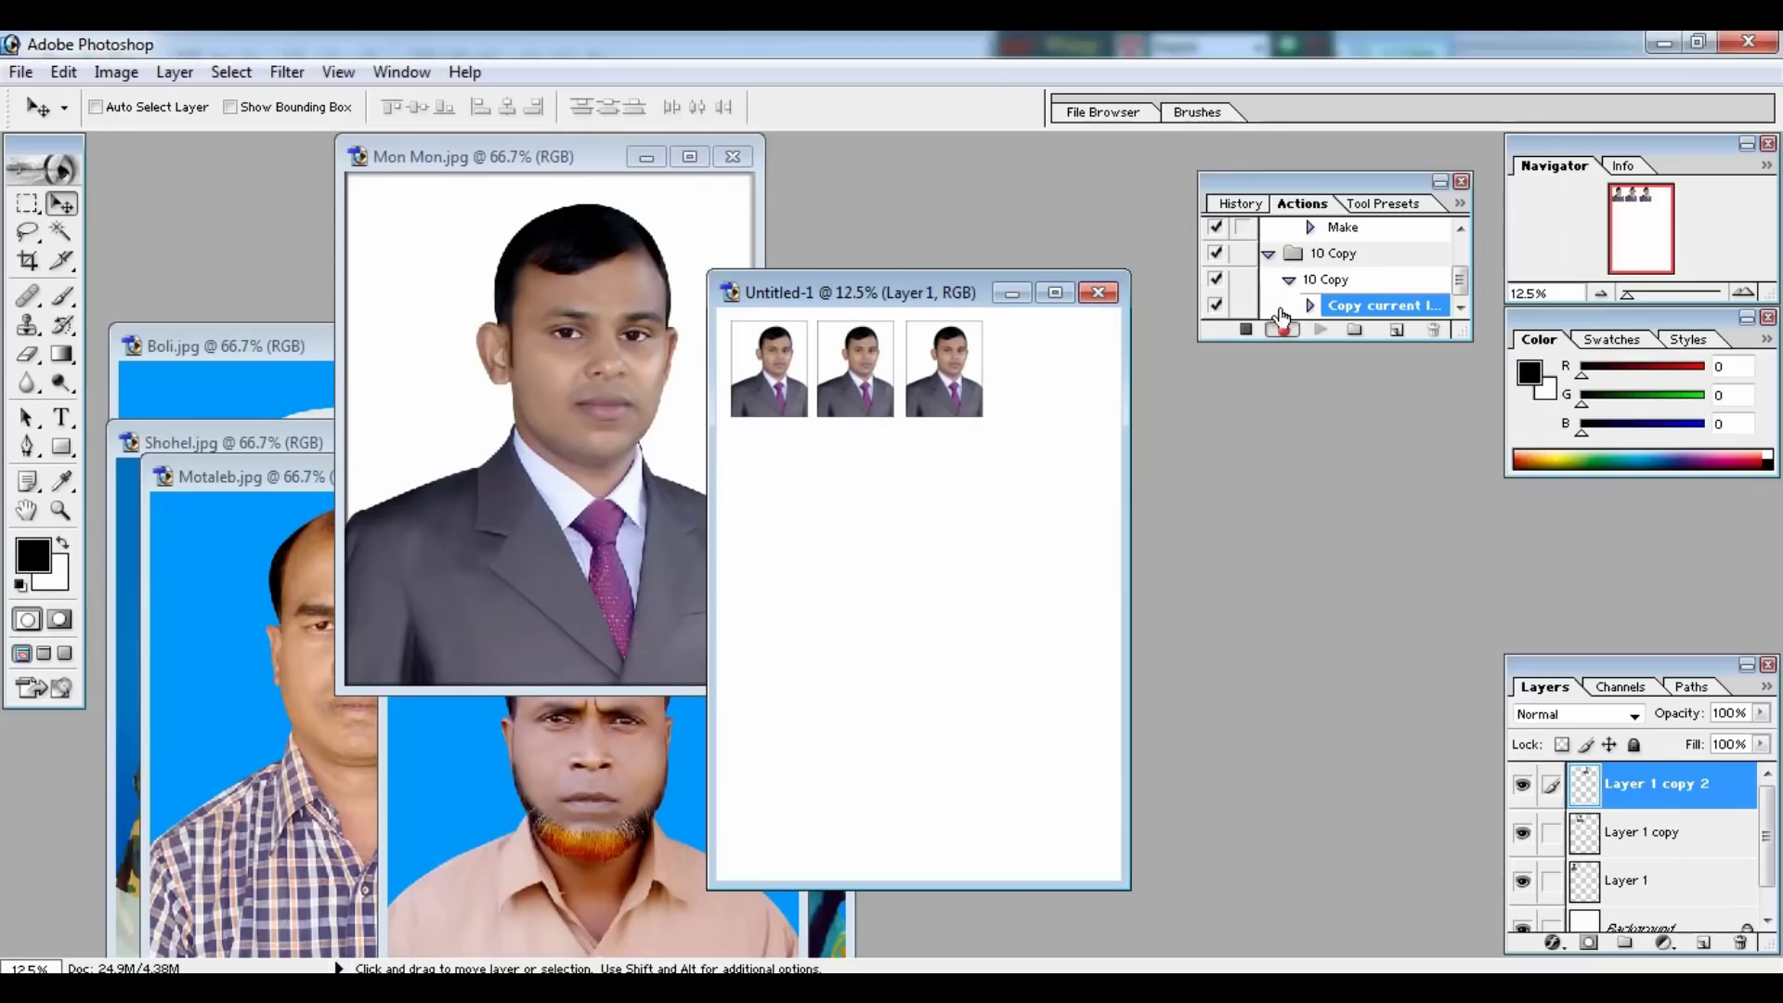
mouse_move(956, 358)
left_mouse_down()
mouse_move(1046, 364)
mouse_move(1049, 467)
mouse_move(795, 477)
mouse_move(784, 587)
mouse_move(878, 594)
left_mouse_up()
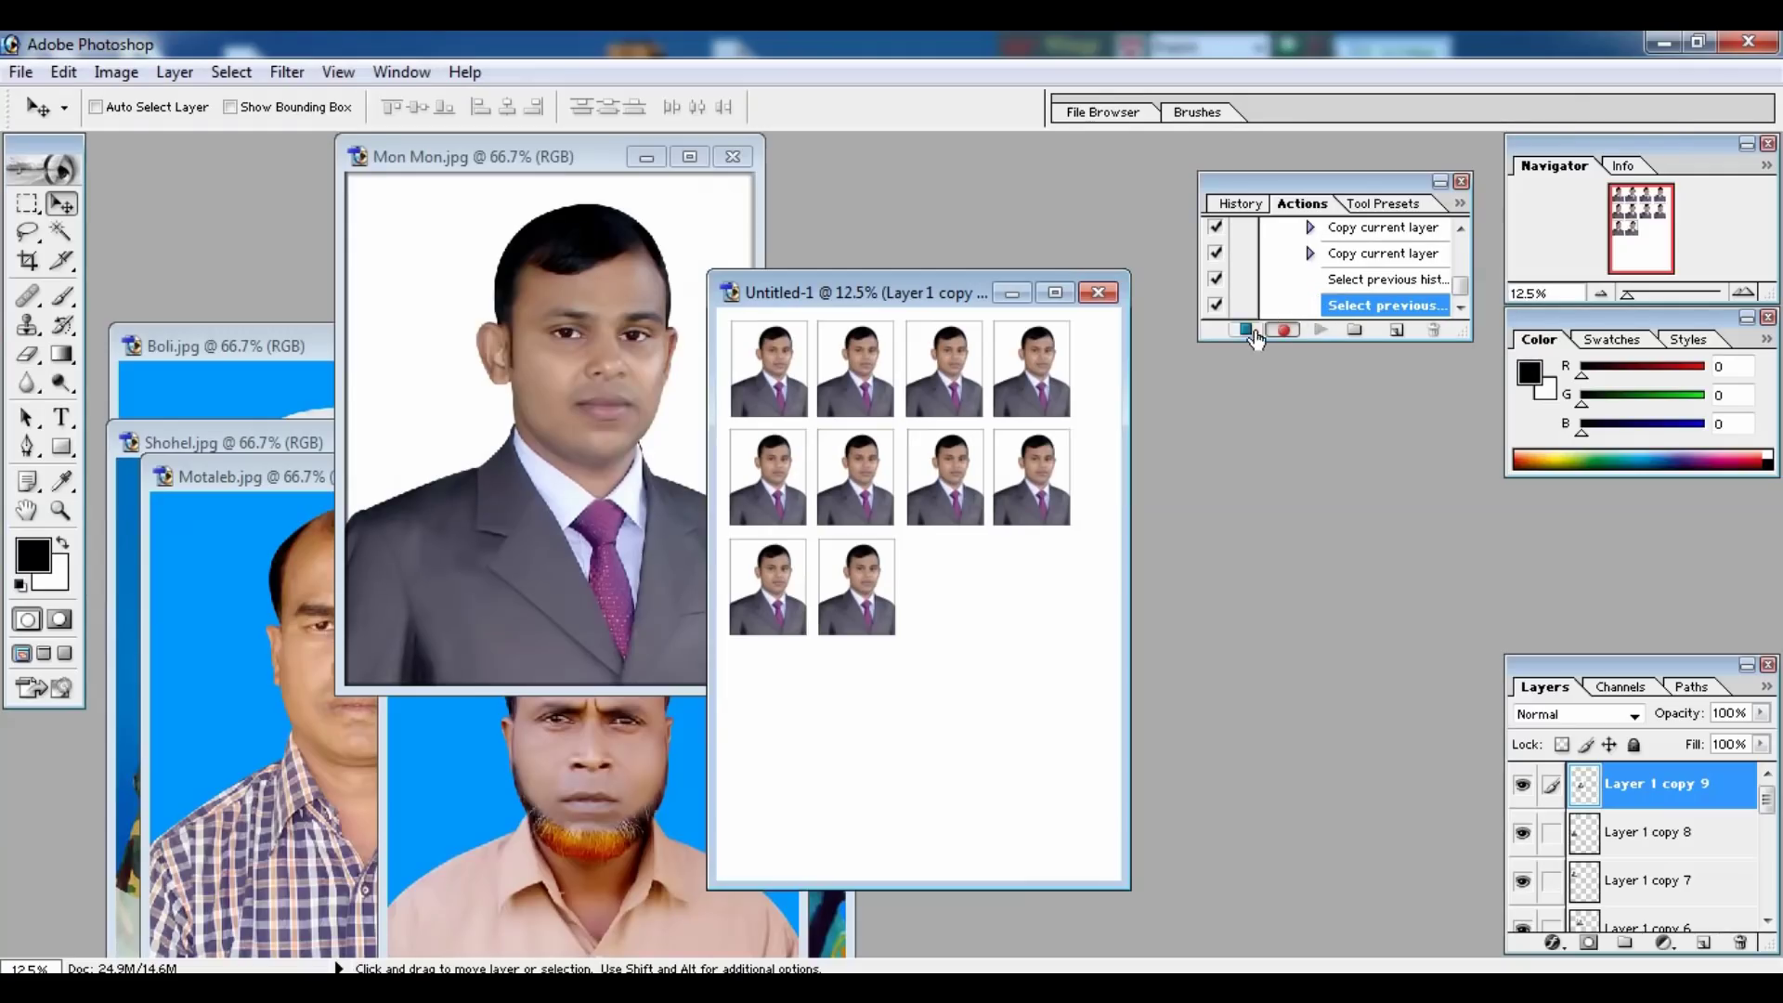
left_click(1249, 331)
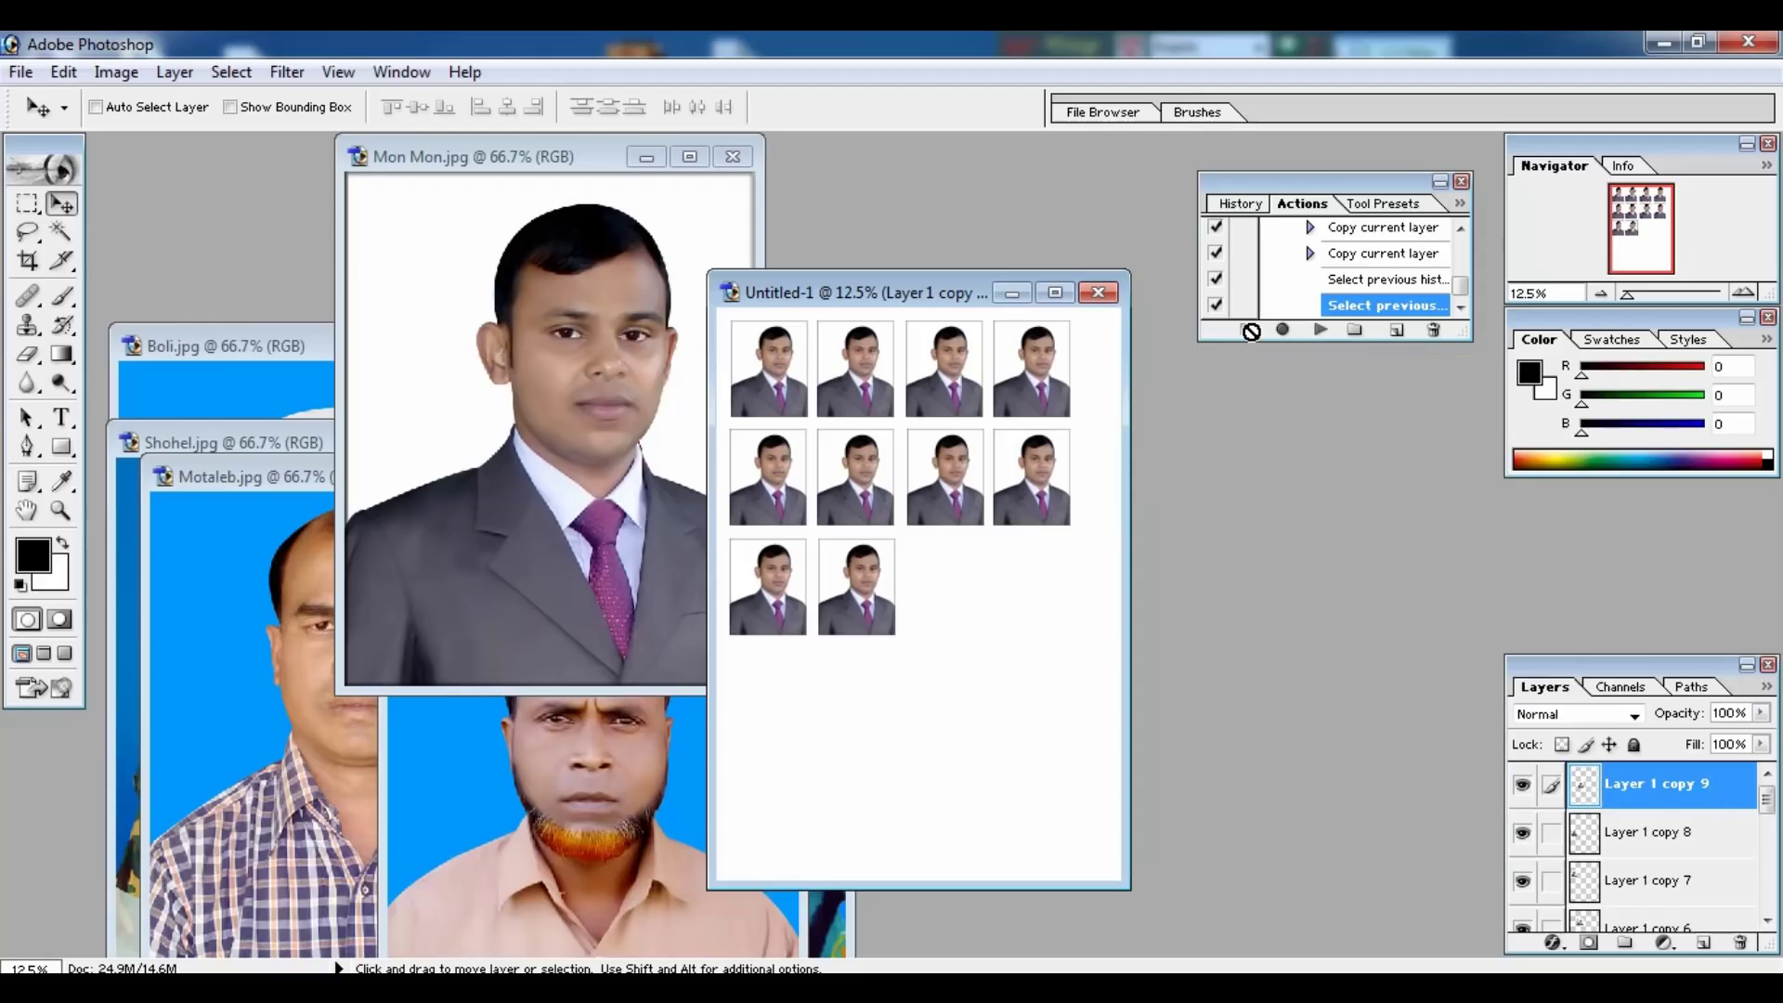
Step: Add the Votto portrait to Untitled-1 as Layer 2 beside the ten copies
left_click(536, 745)
mouse_move(536, 745)
left_mouse_down()
mouse_move(869, 699)
mouse_move(953, 615)
mouse_move(954, 564)
left_mouse_up()
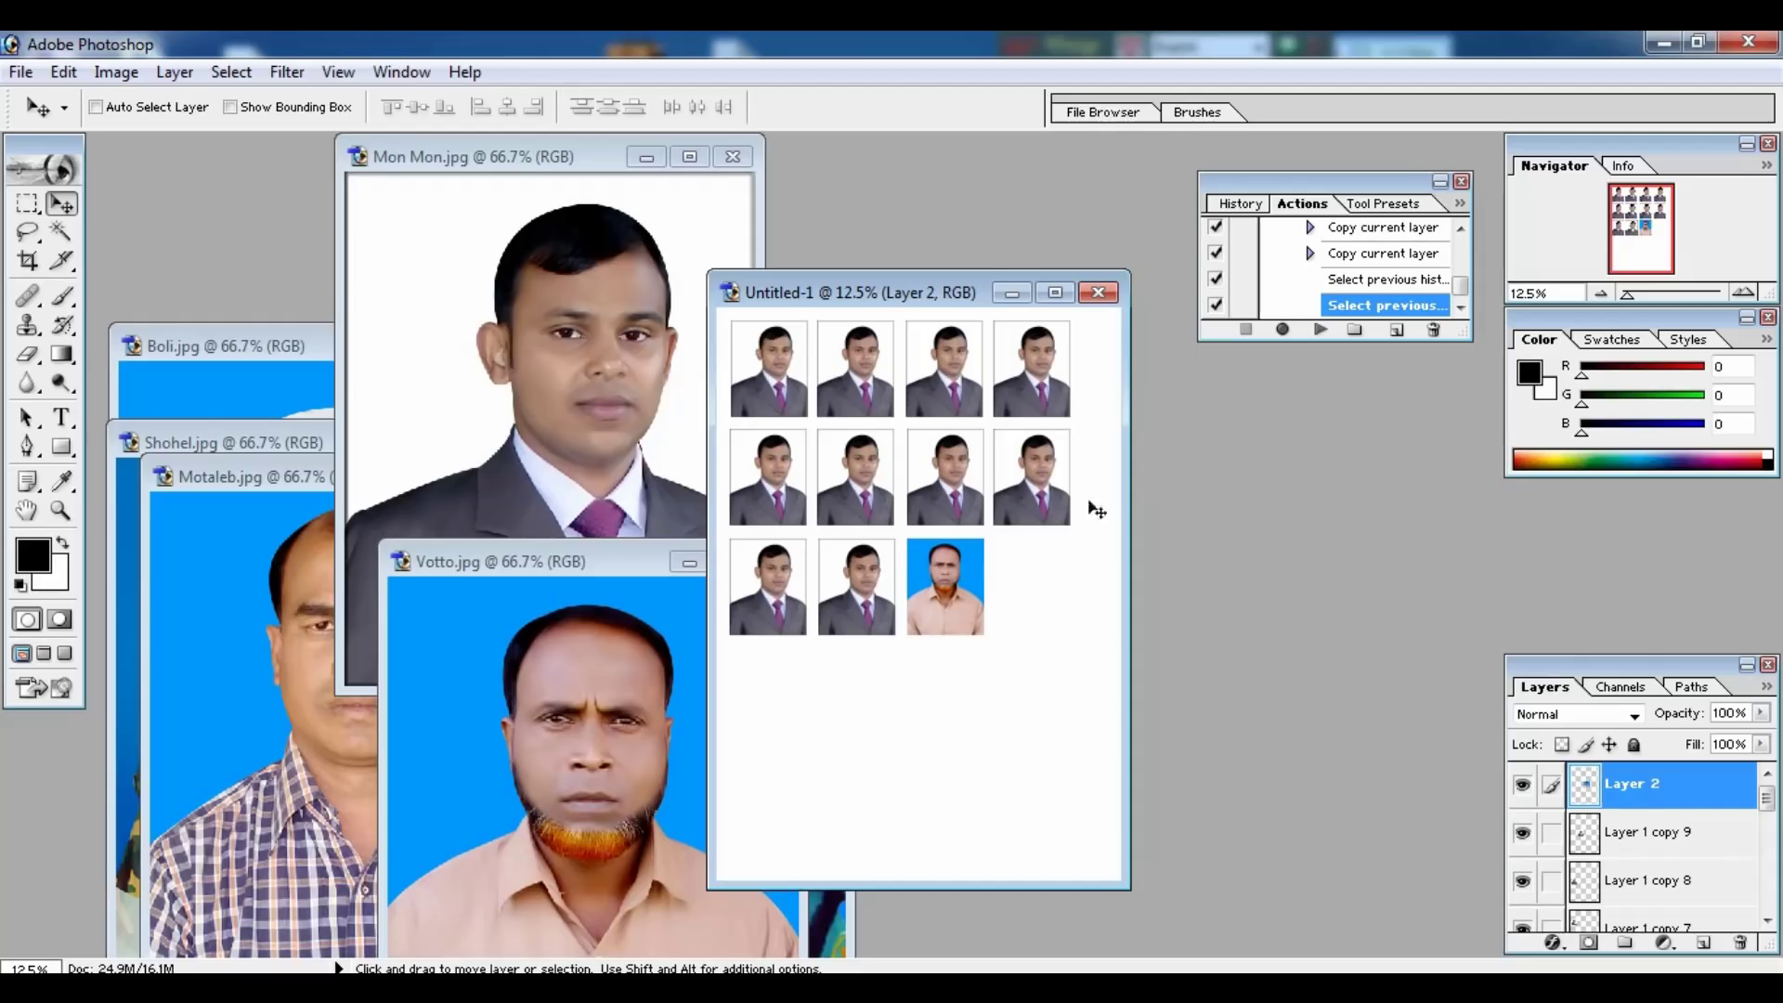
left_click(1363, 336)
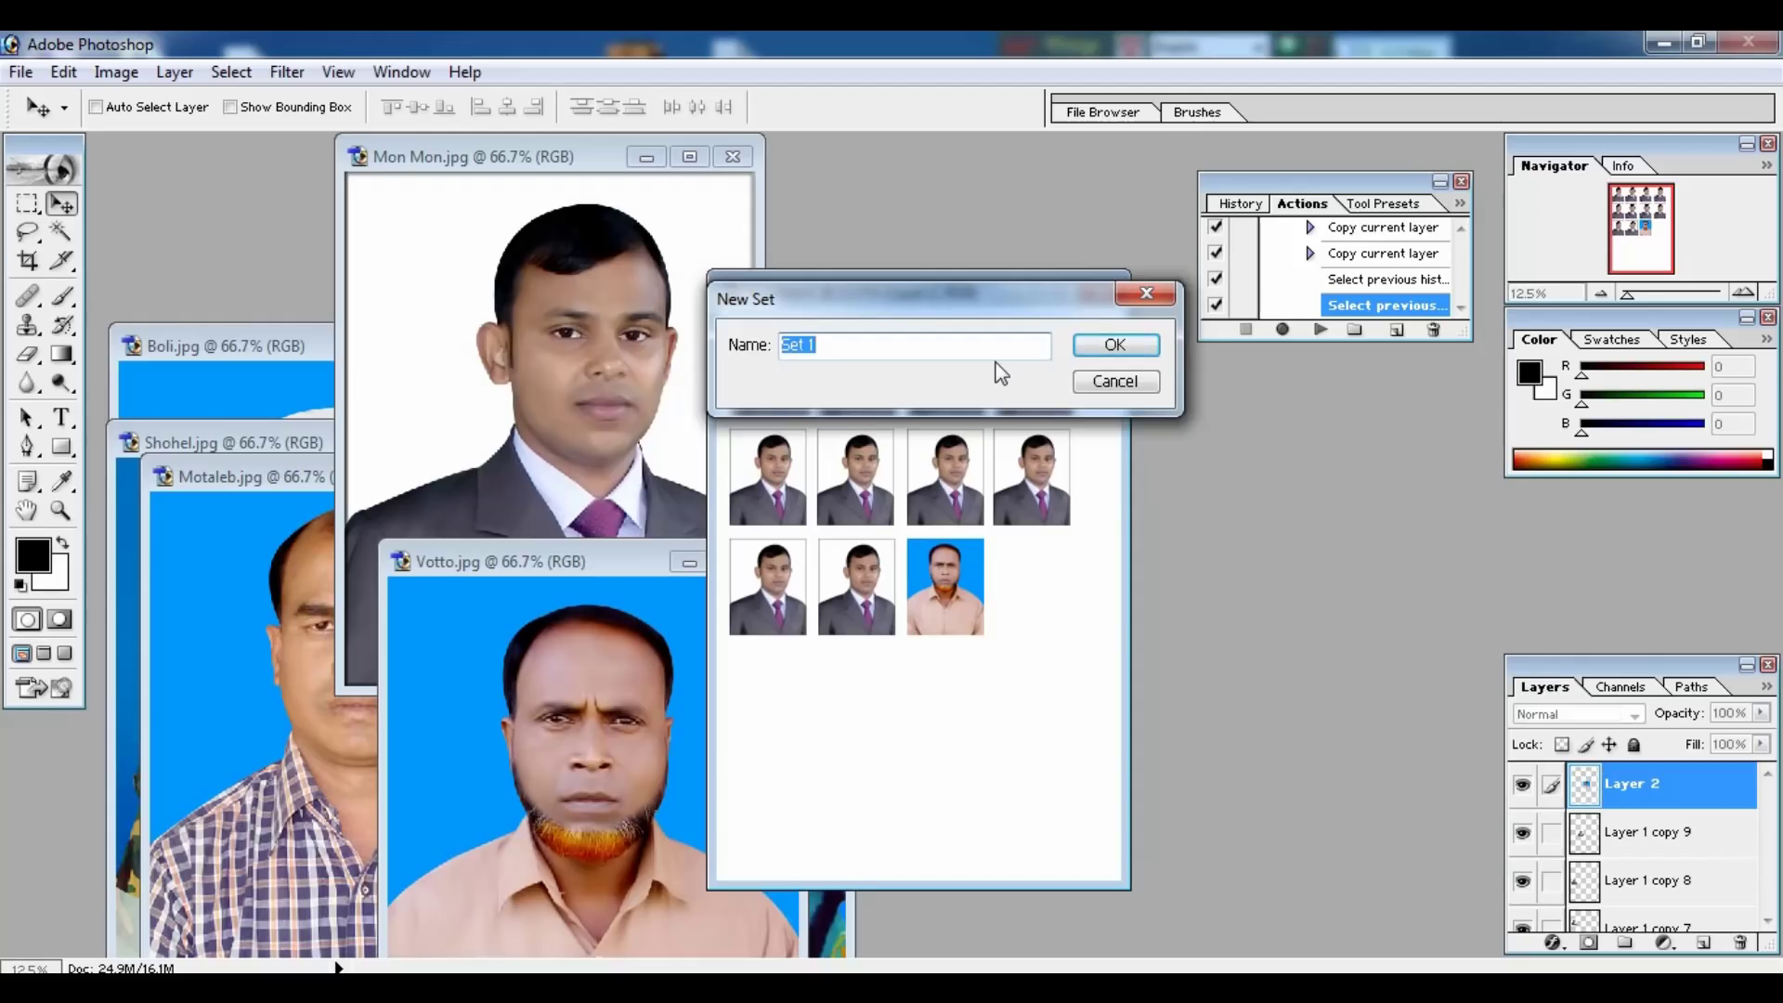
Step: Create a '6 Copy' action set containing a new '6 Copy' action bound to function key F6
type("6 Copy")
left_click(1117, 348)
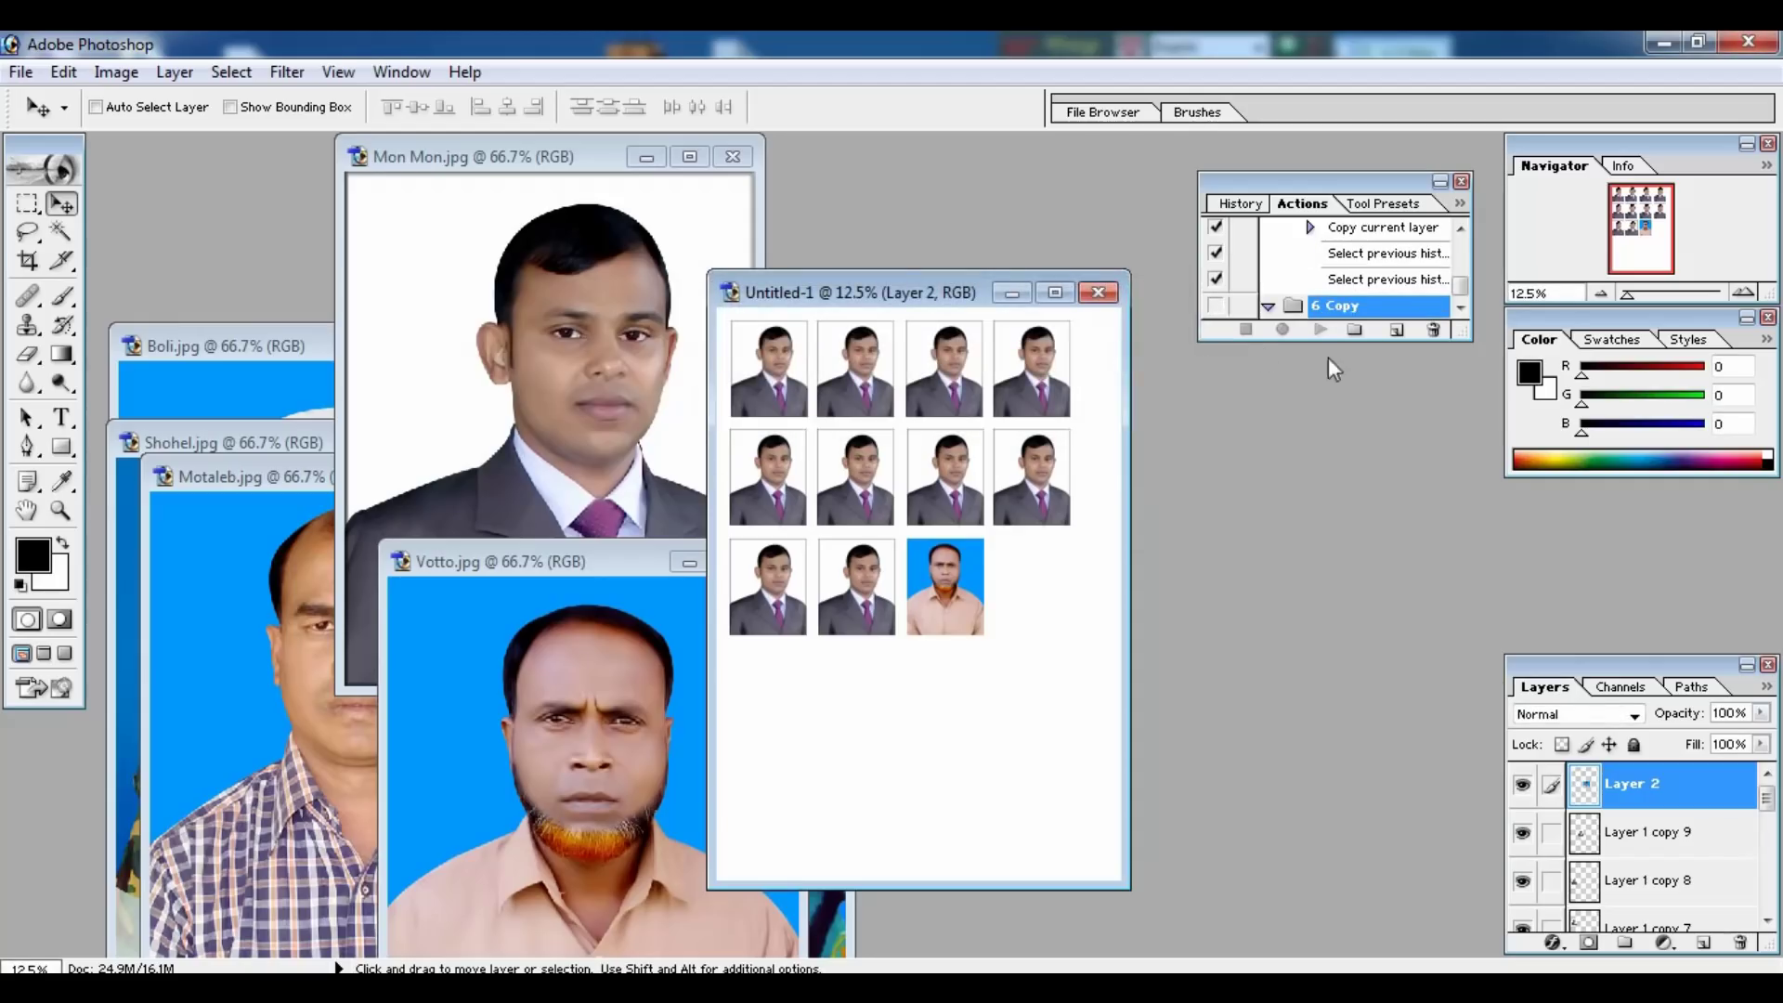
left_click(1395, 332)
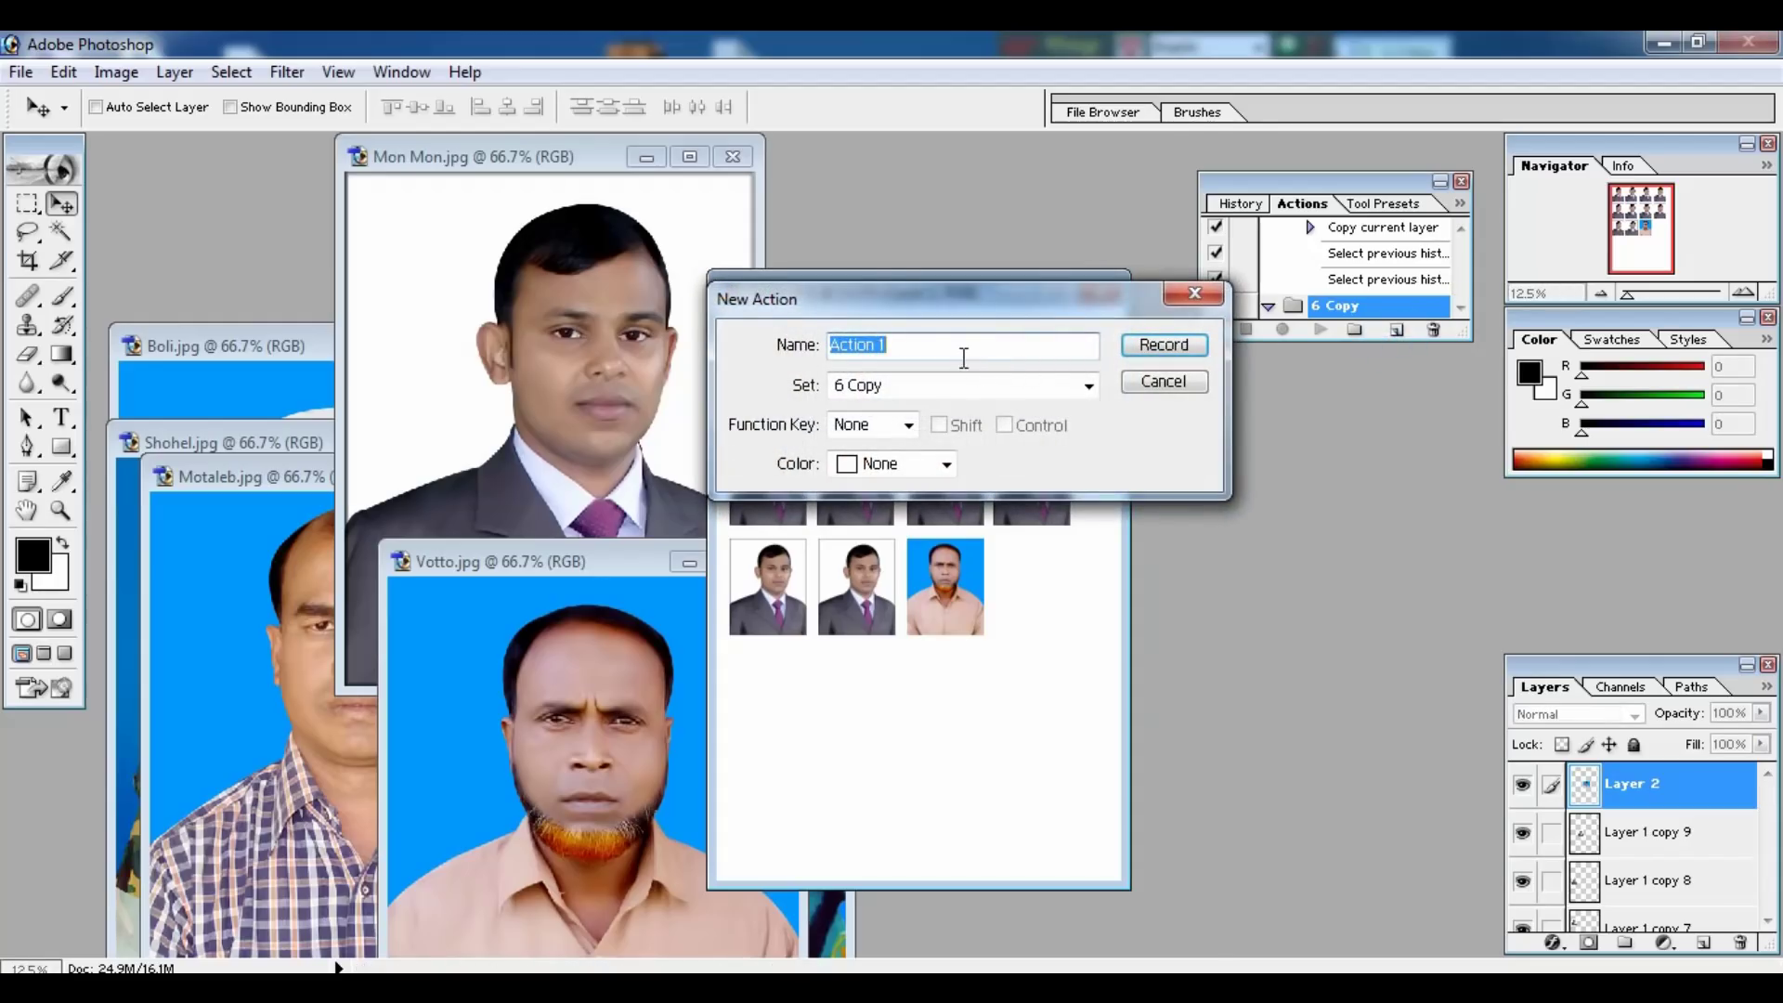
type("6 ")
type("Copy")
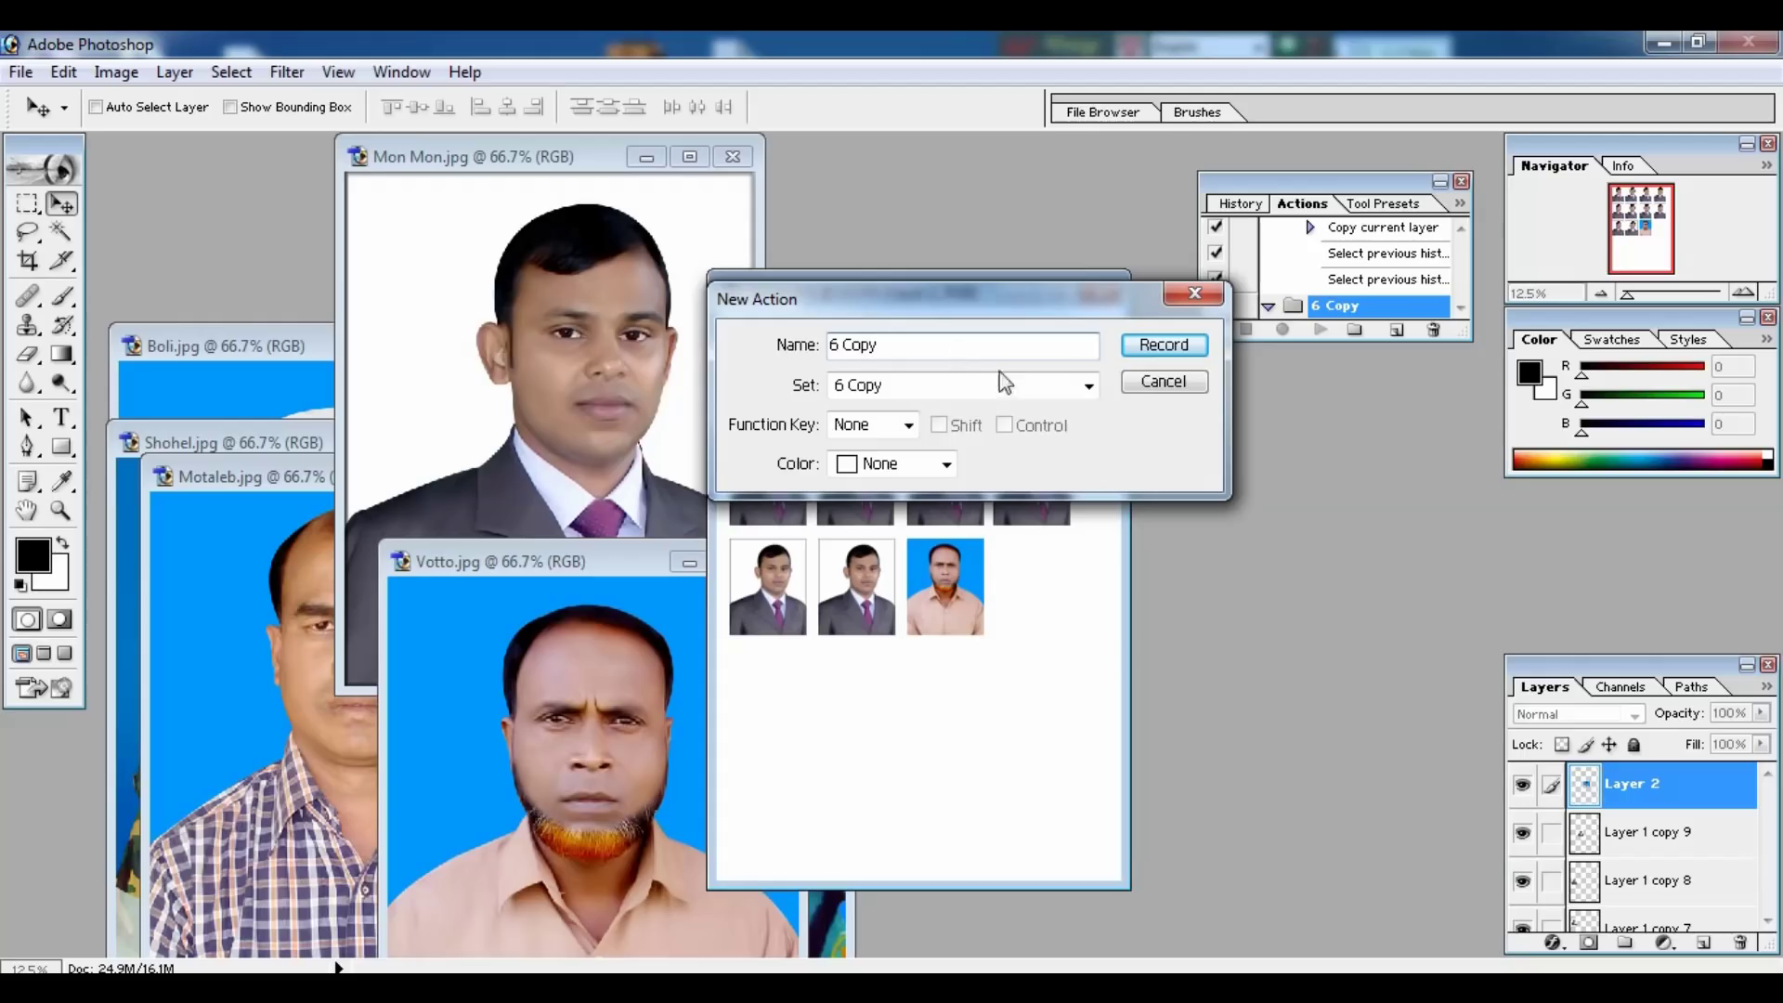
left_click(908, 424)
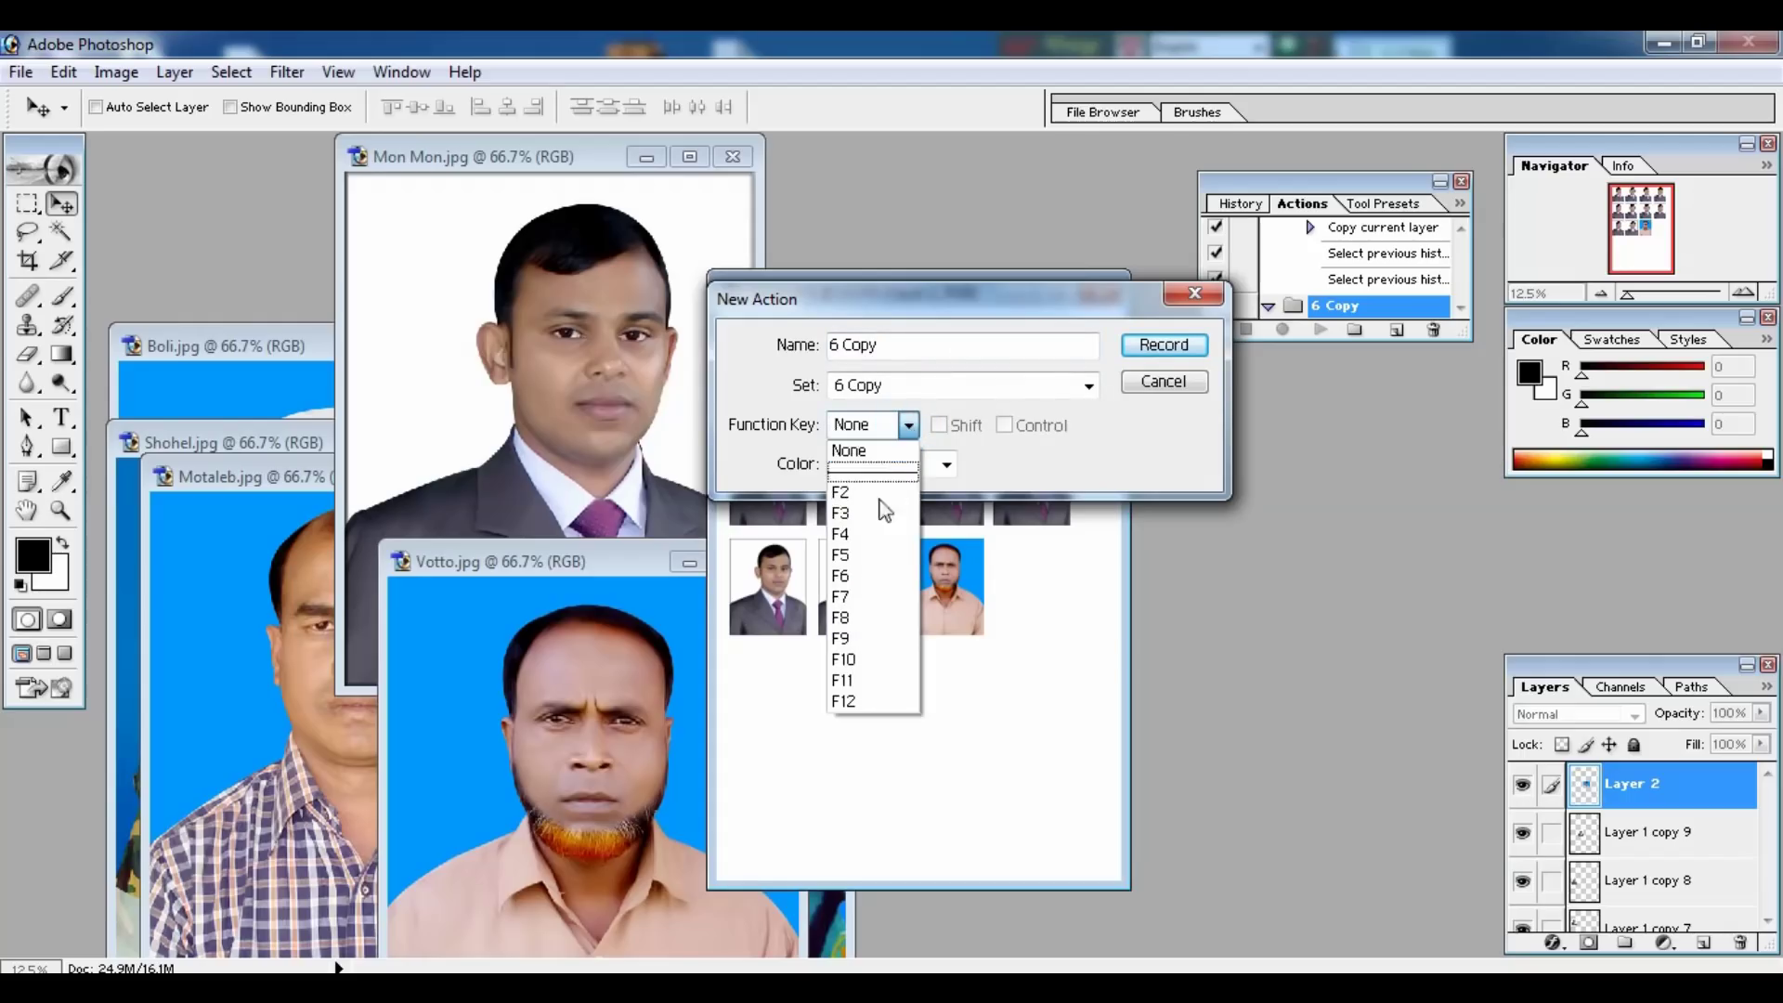
left_click(849, 576)
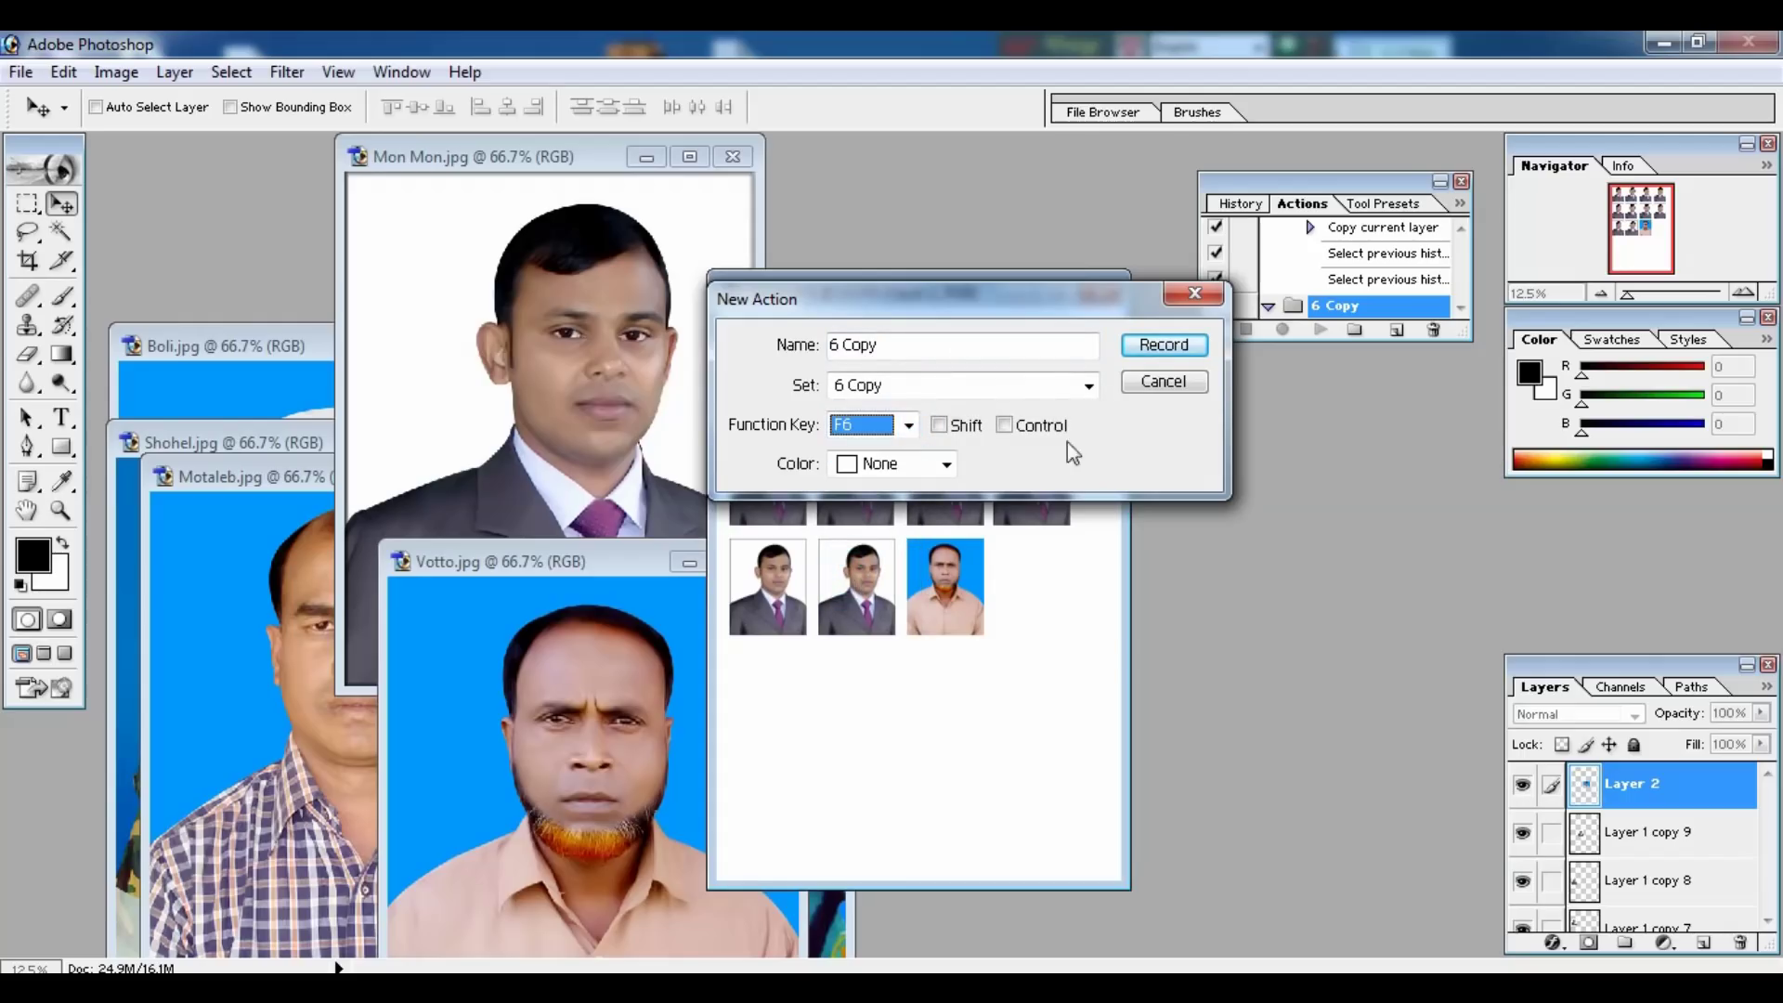
Step: Record the 6 Copy action: Alt-drag bearded-man photo copies across row three and a new row four
left_click(1164, 345)
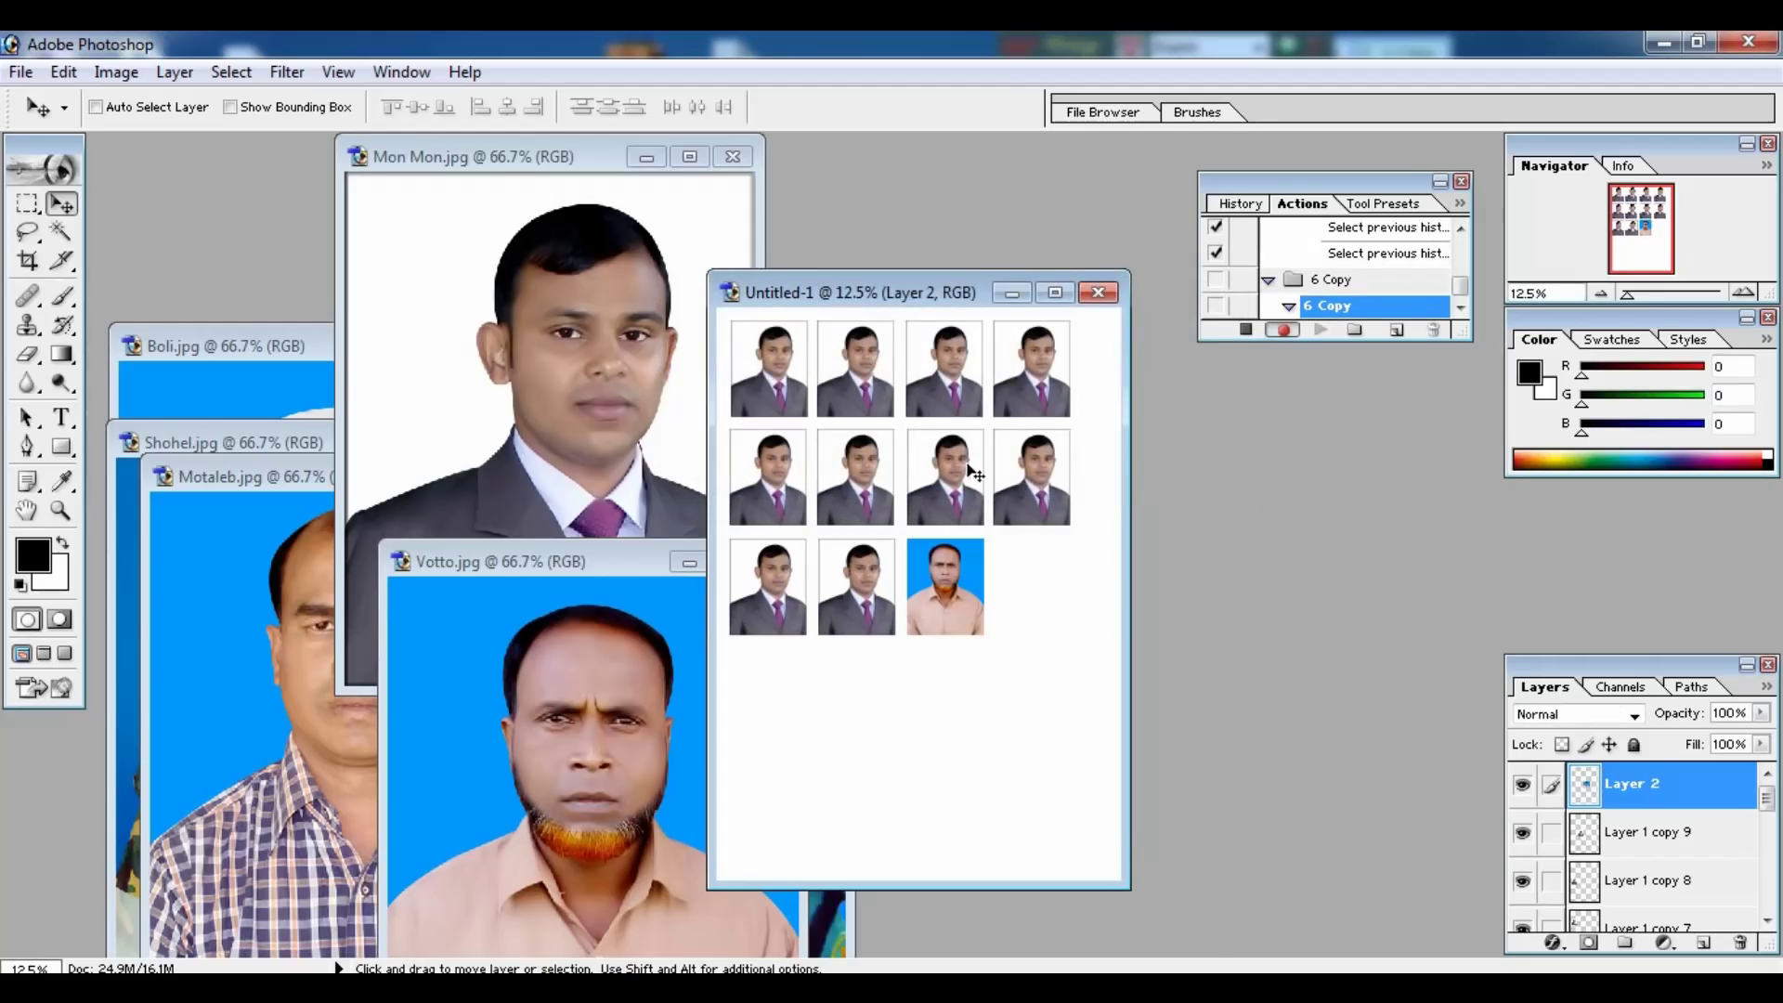
left_click_drag(957, 566, 1045, 574)
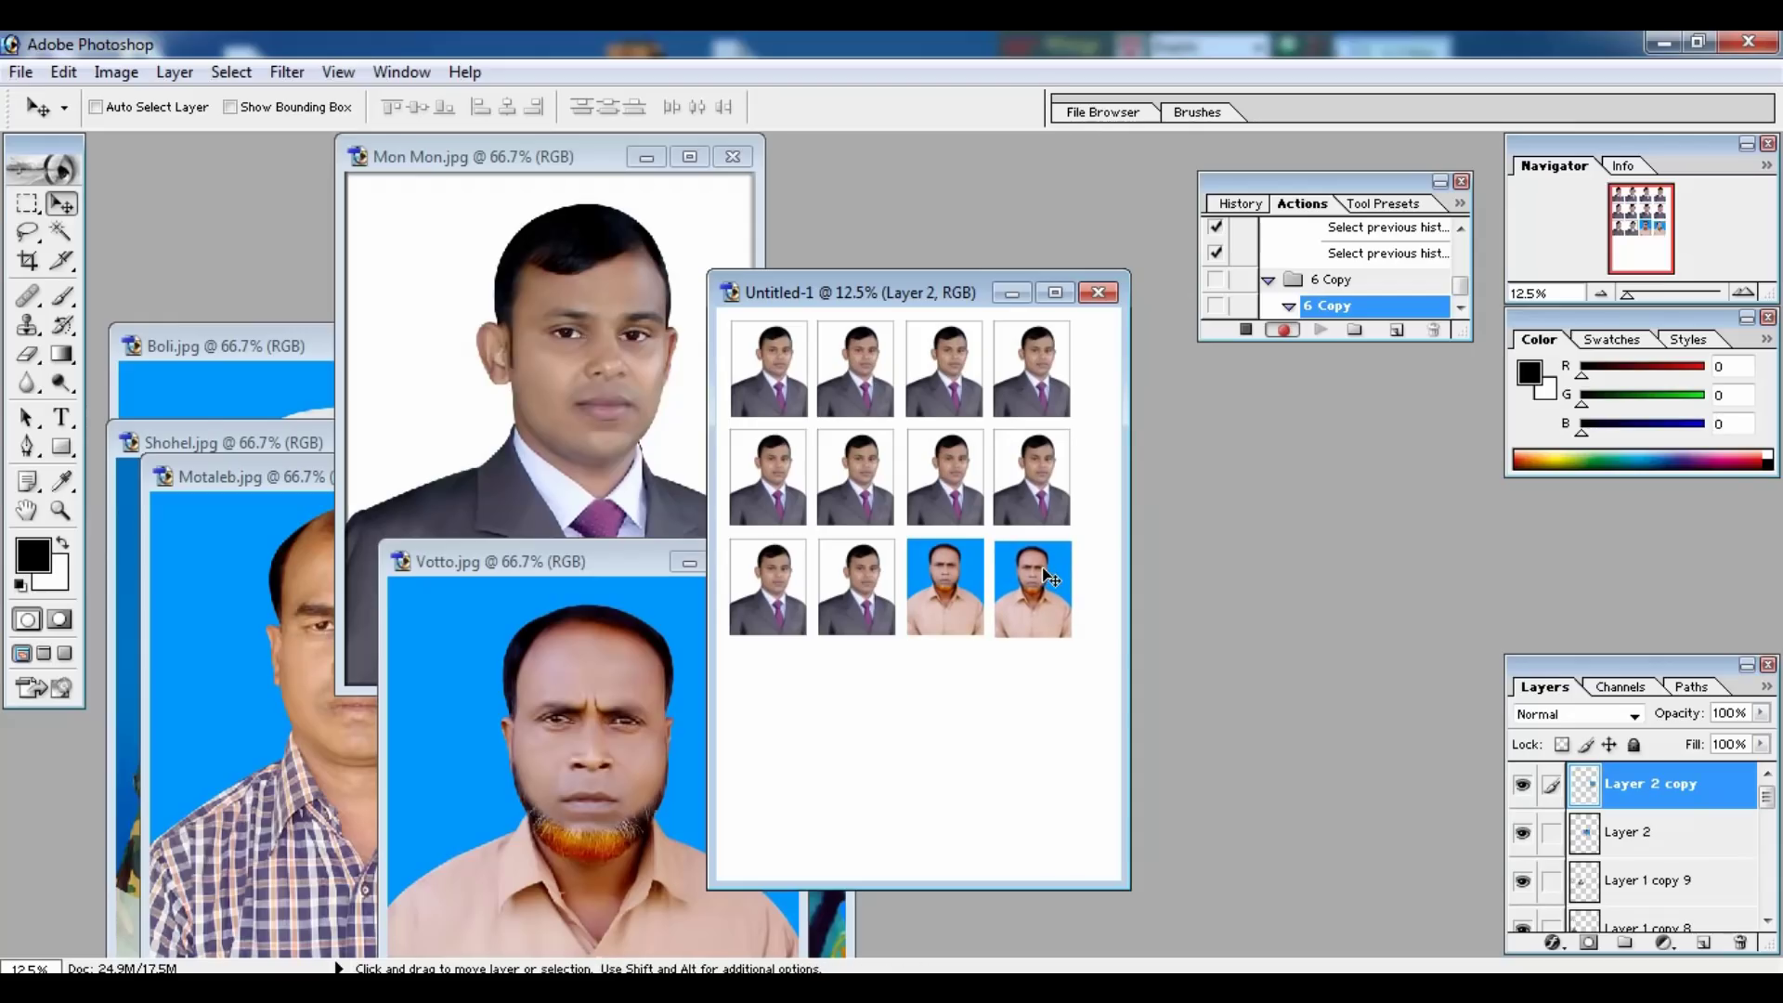
mouse_move(1045, 574)
left_mouse_down()
mouse_move(780, 683)
mouse_move(1048, 692)
left_mouse_up()
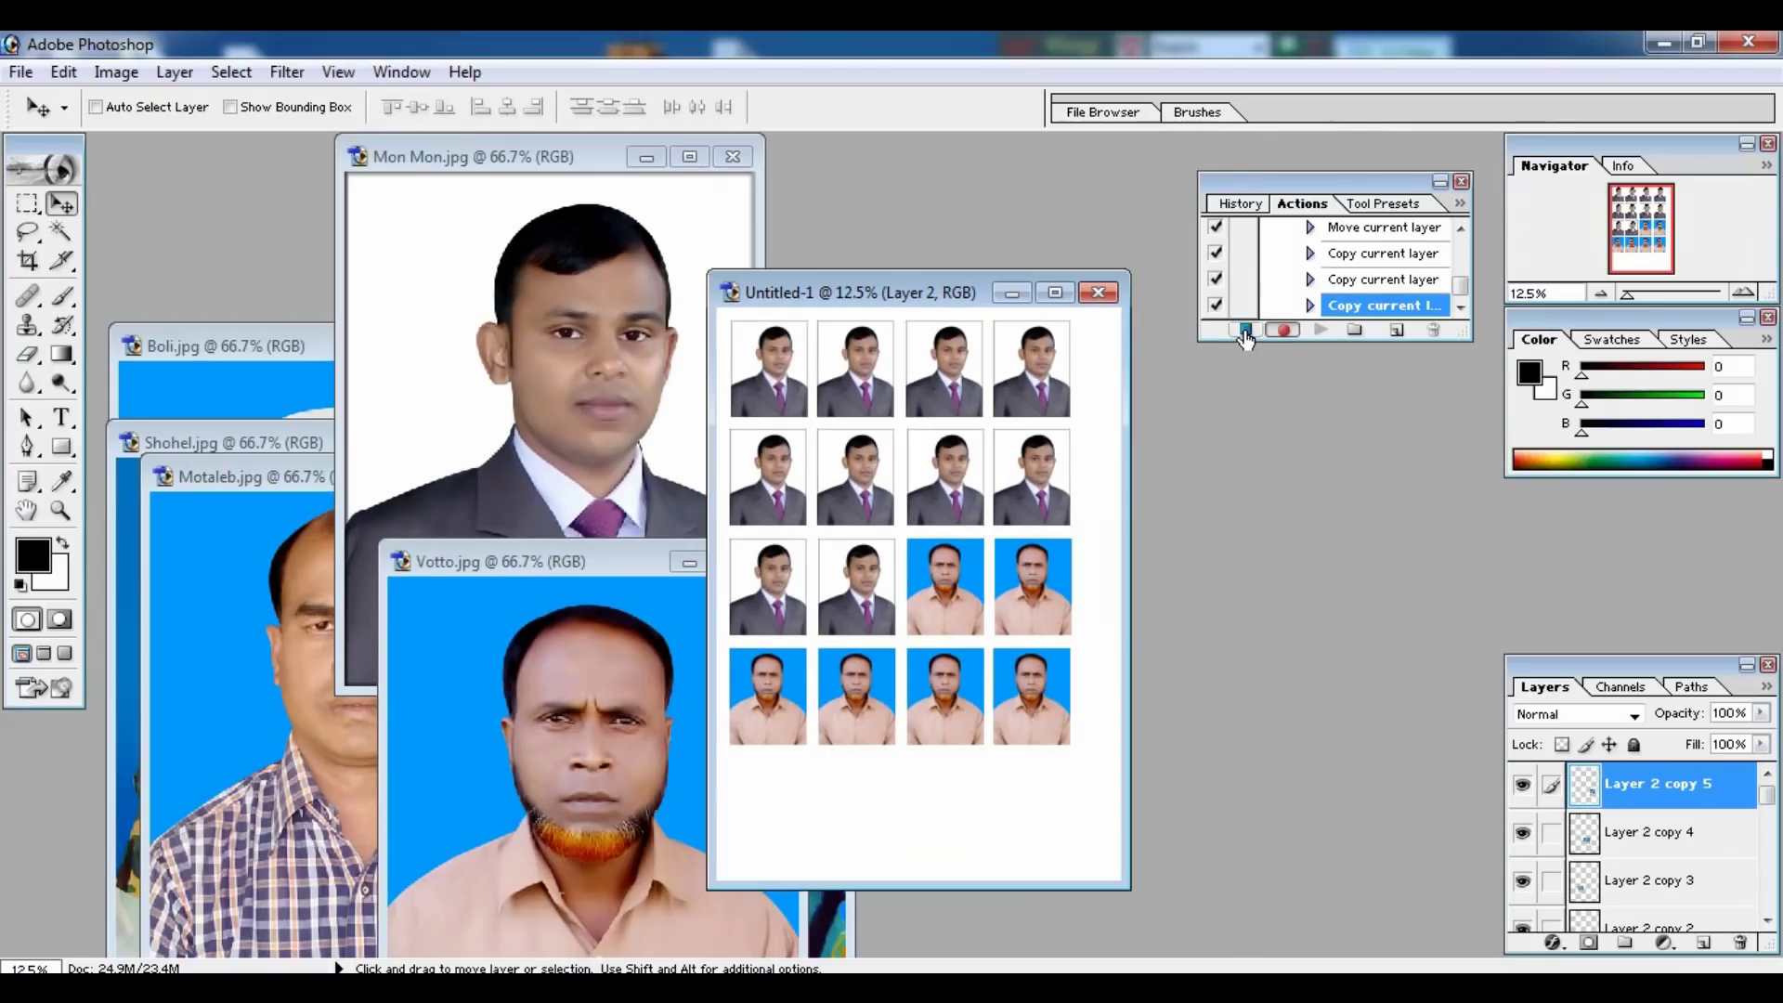
left_click(1245, 330)
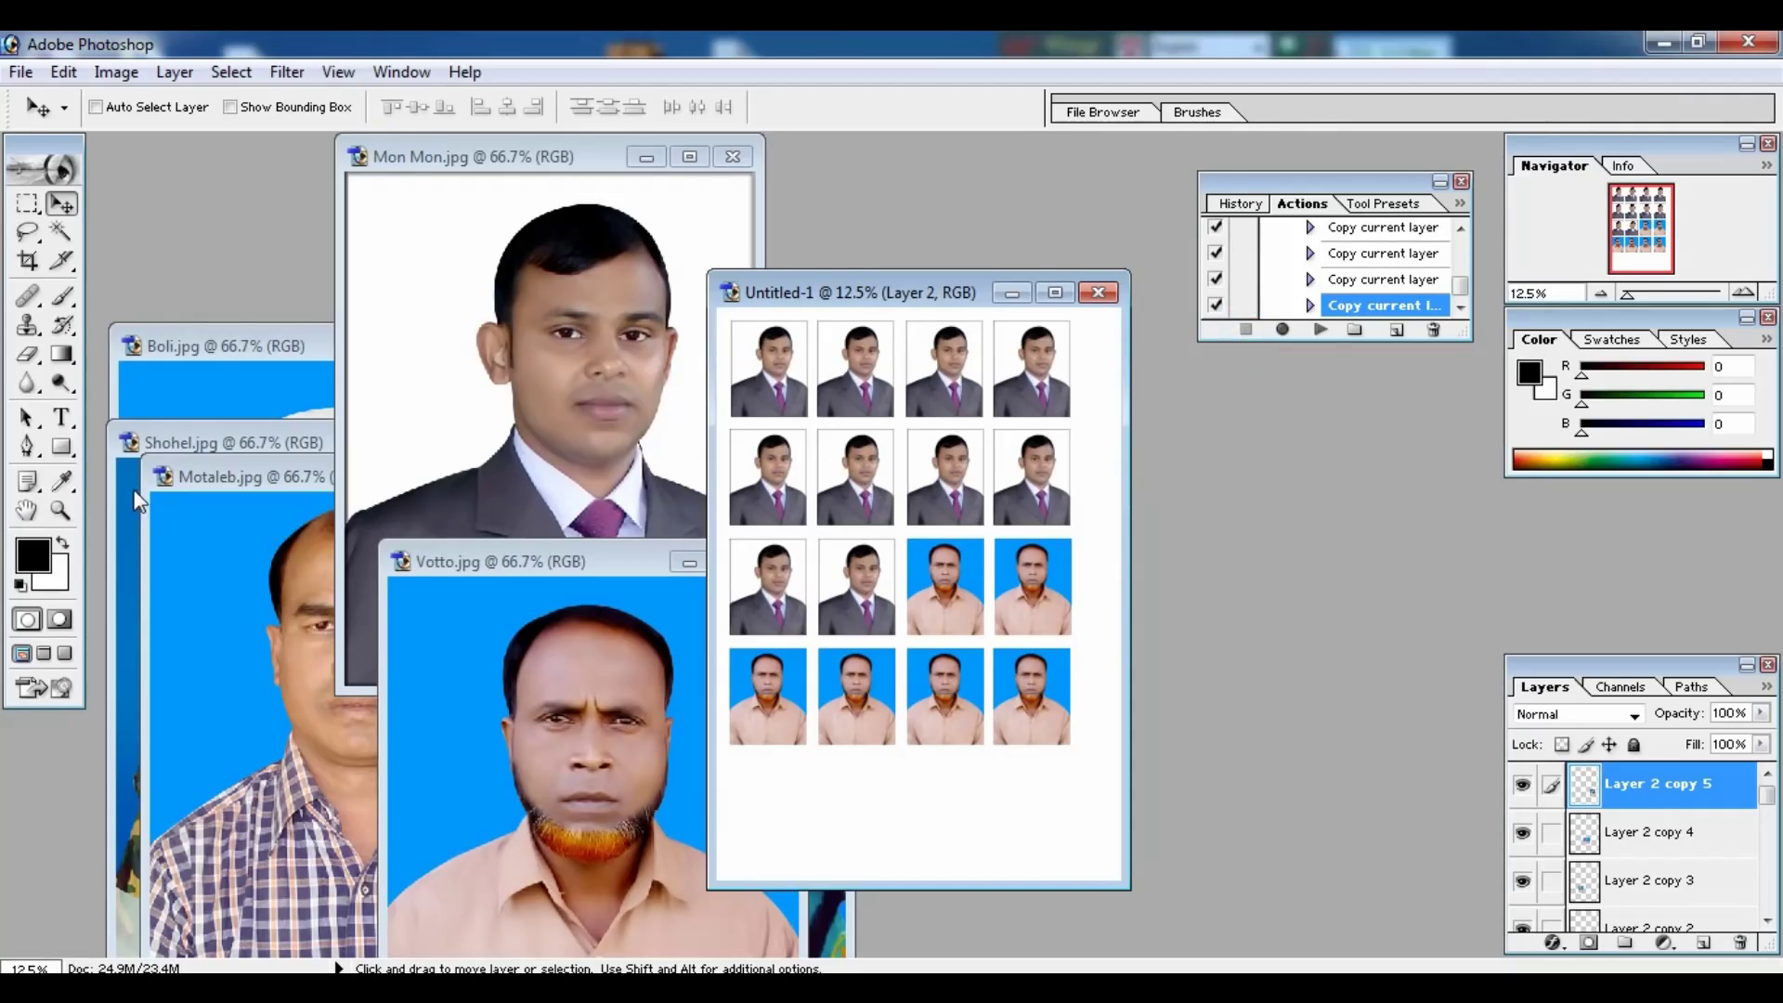
Step: Bring the soldier photo to the front and create a '4 Copy' action set
mouse_move(144, 495)
left_mouse_down()
mouse_move(949, 807)
mouse_move(760, 790)
left_mouse_up()
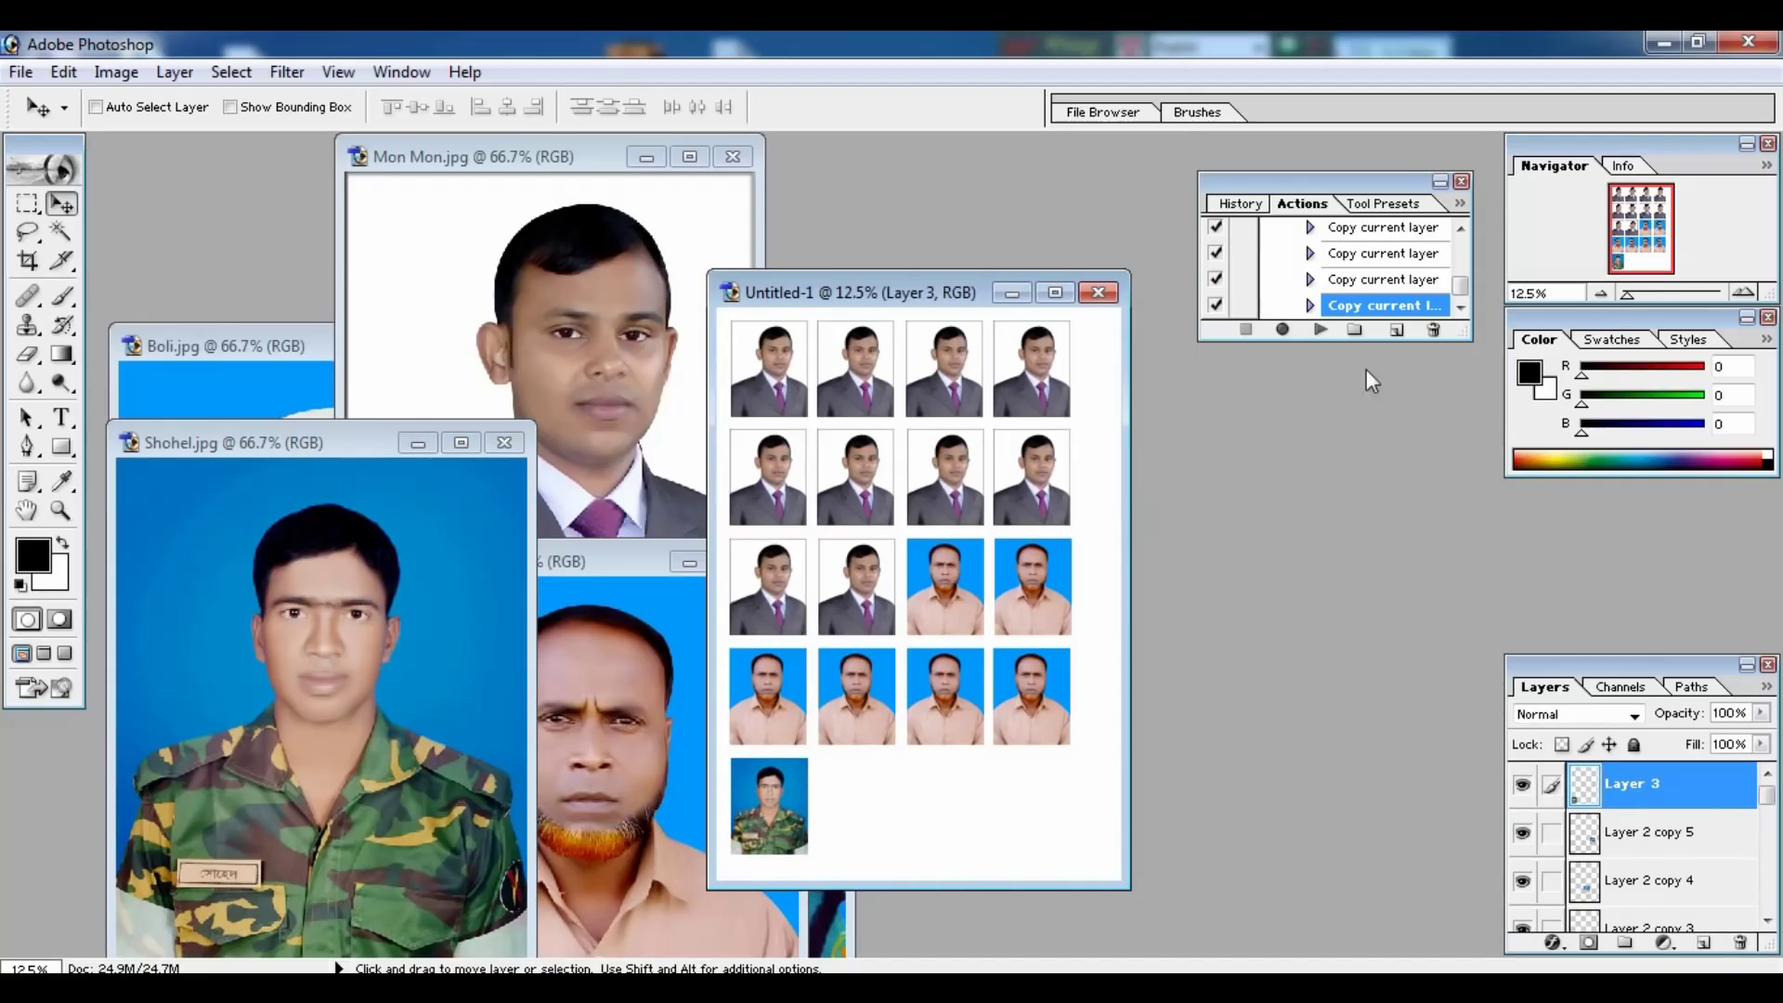
left_click(1355, 331)
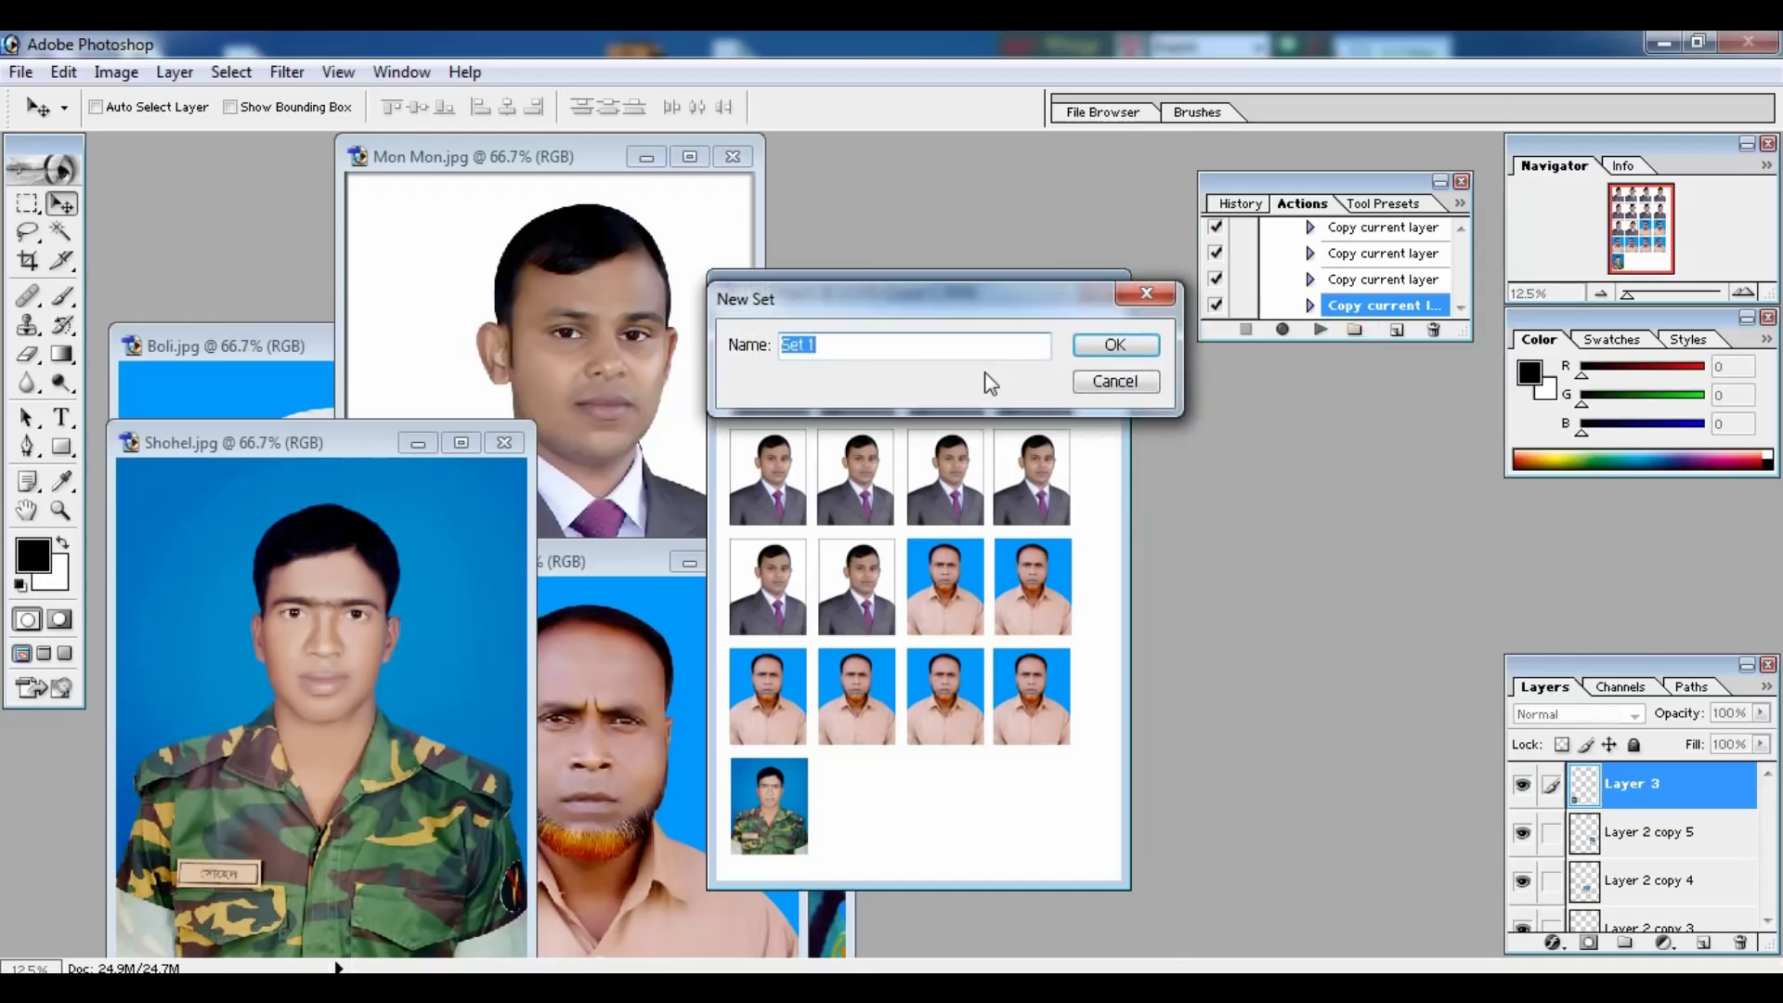
type("4")
type(" Co")
type("py")
left_click(1117, 345)
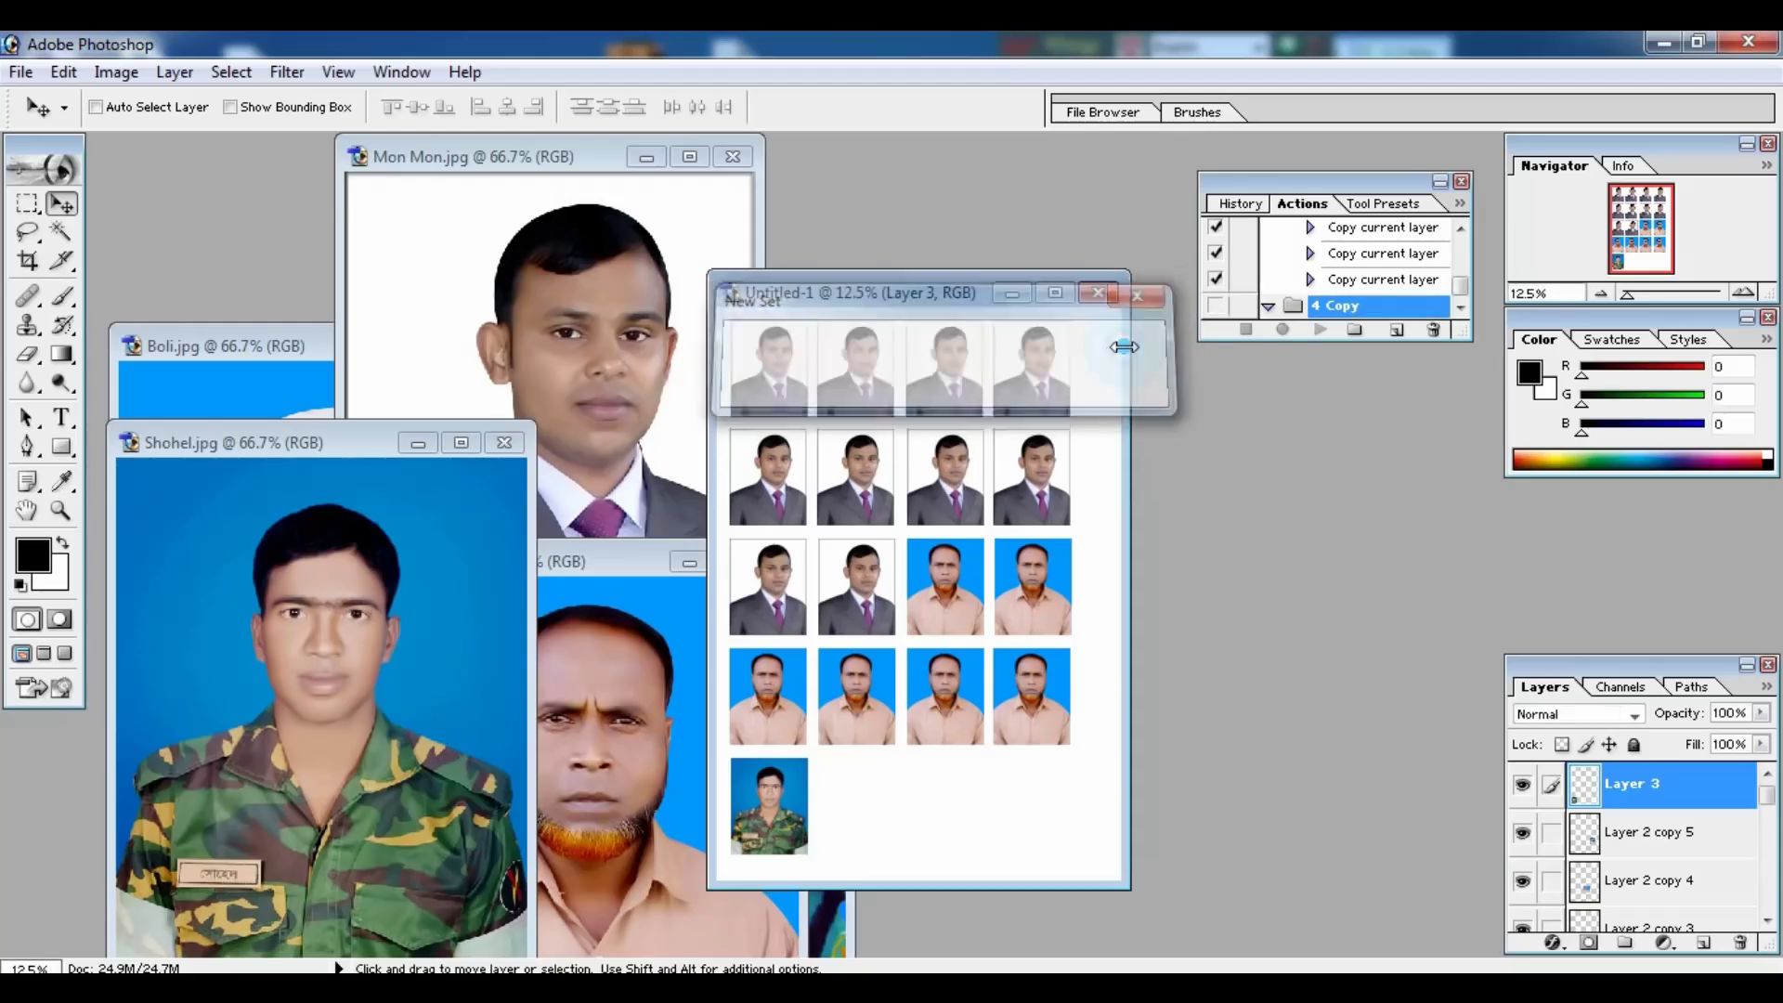
Step: Record a '4 Copy' action on F4 that Alt-drags soldier photo copies across the bottom row
left_click(1398, 332)
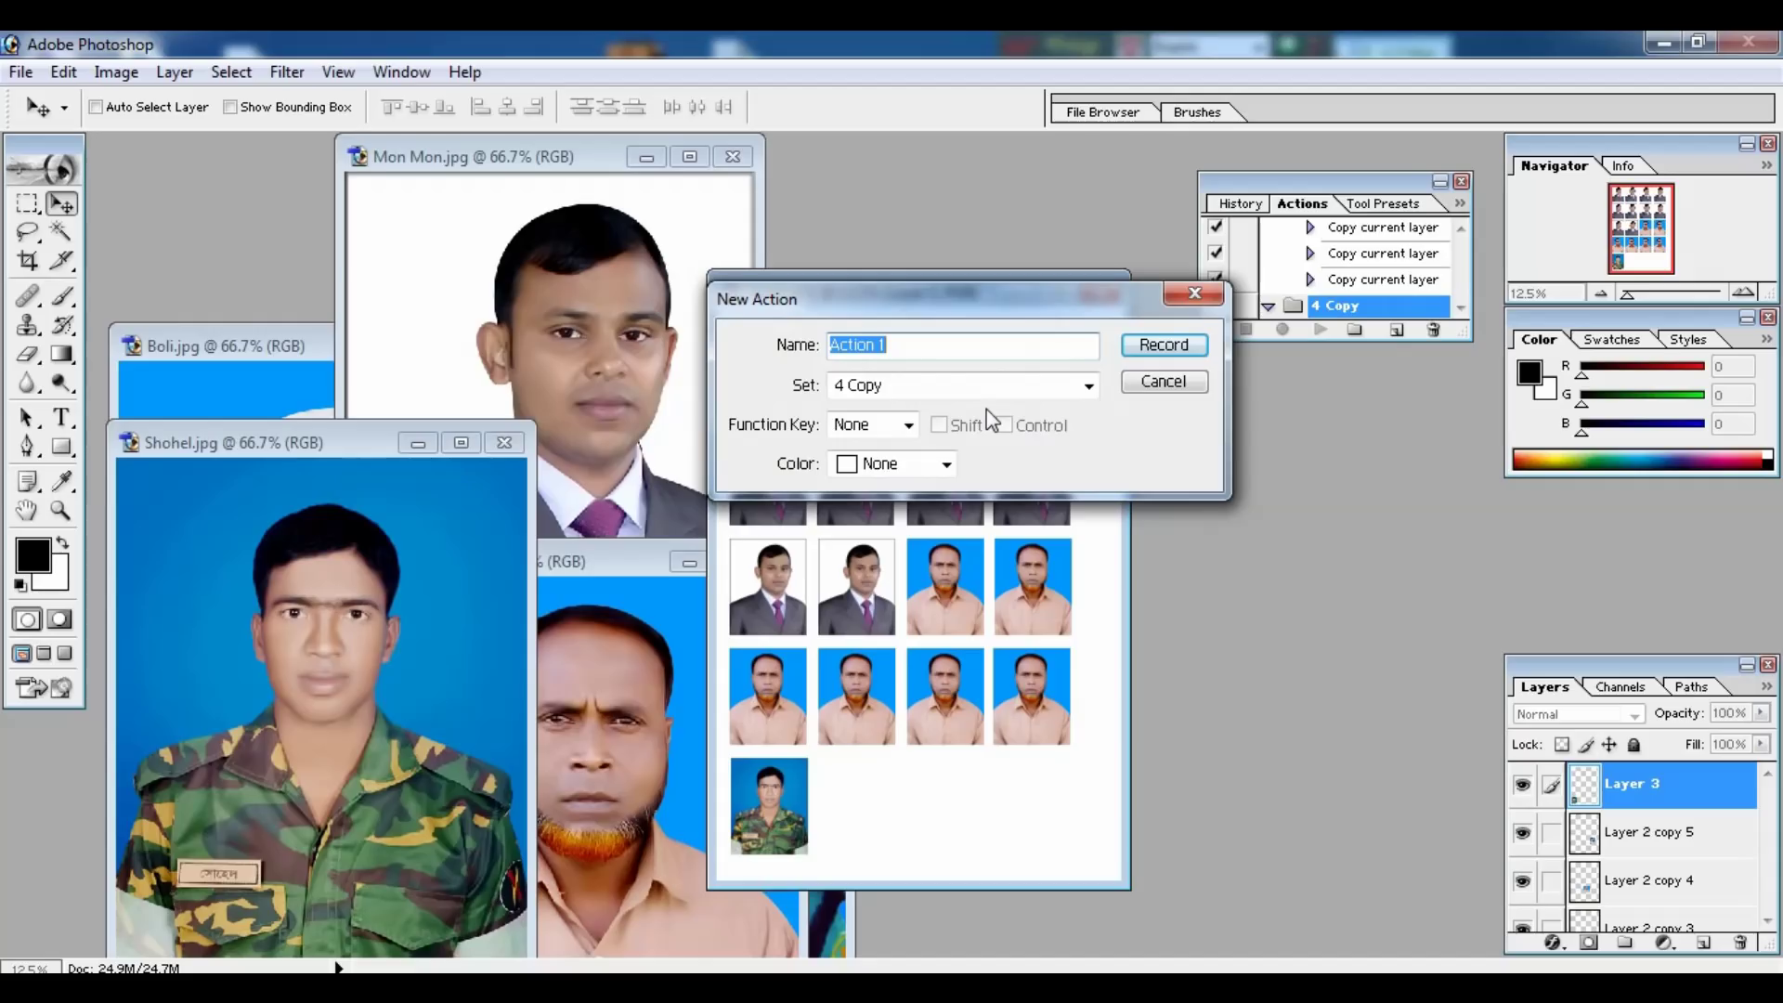
type("4 ")
type("Copy")
left_click(908, 426)
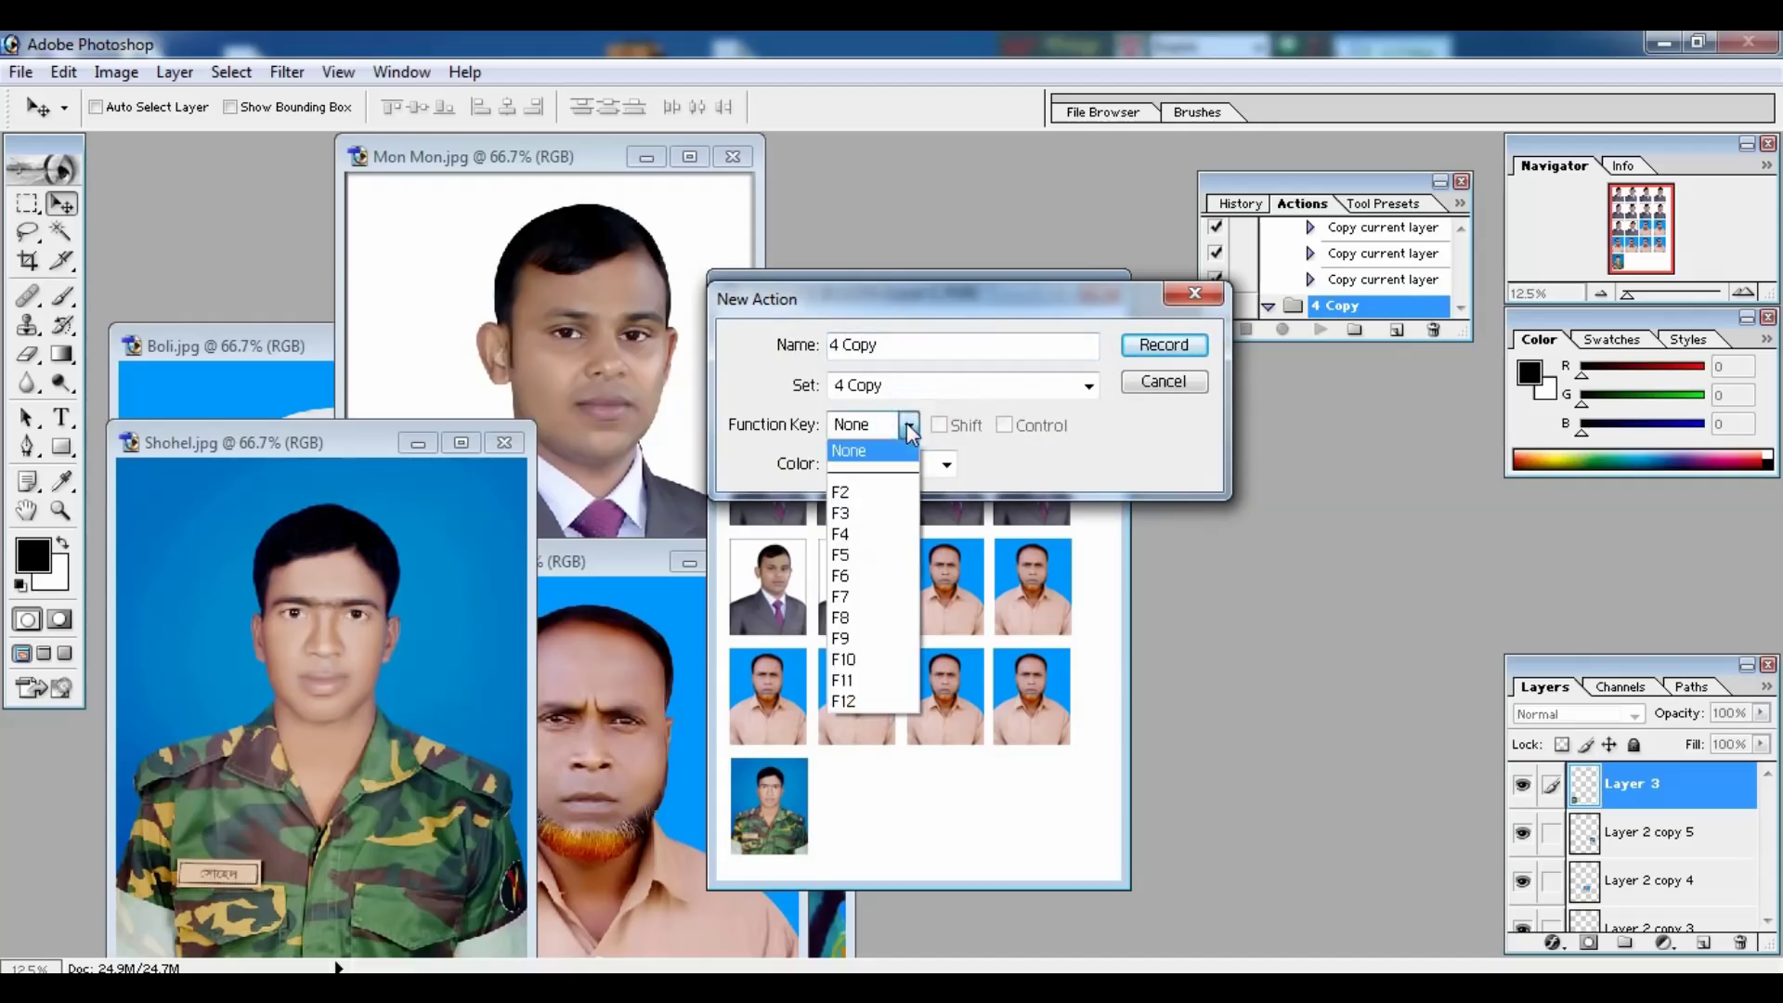
left_click(845, 536)
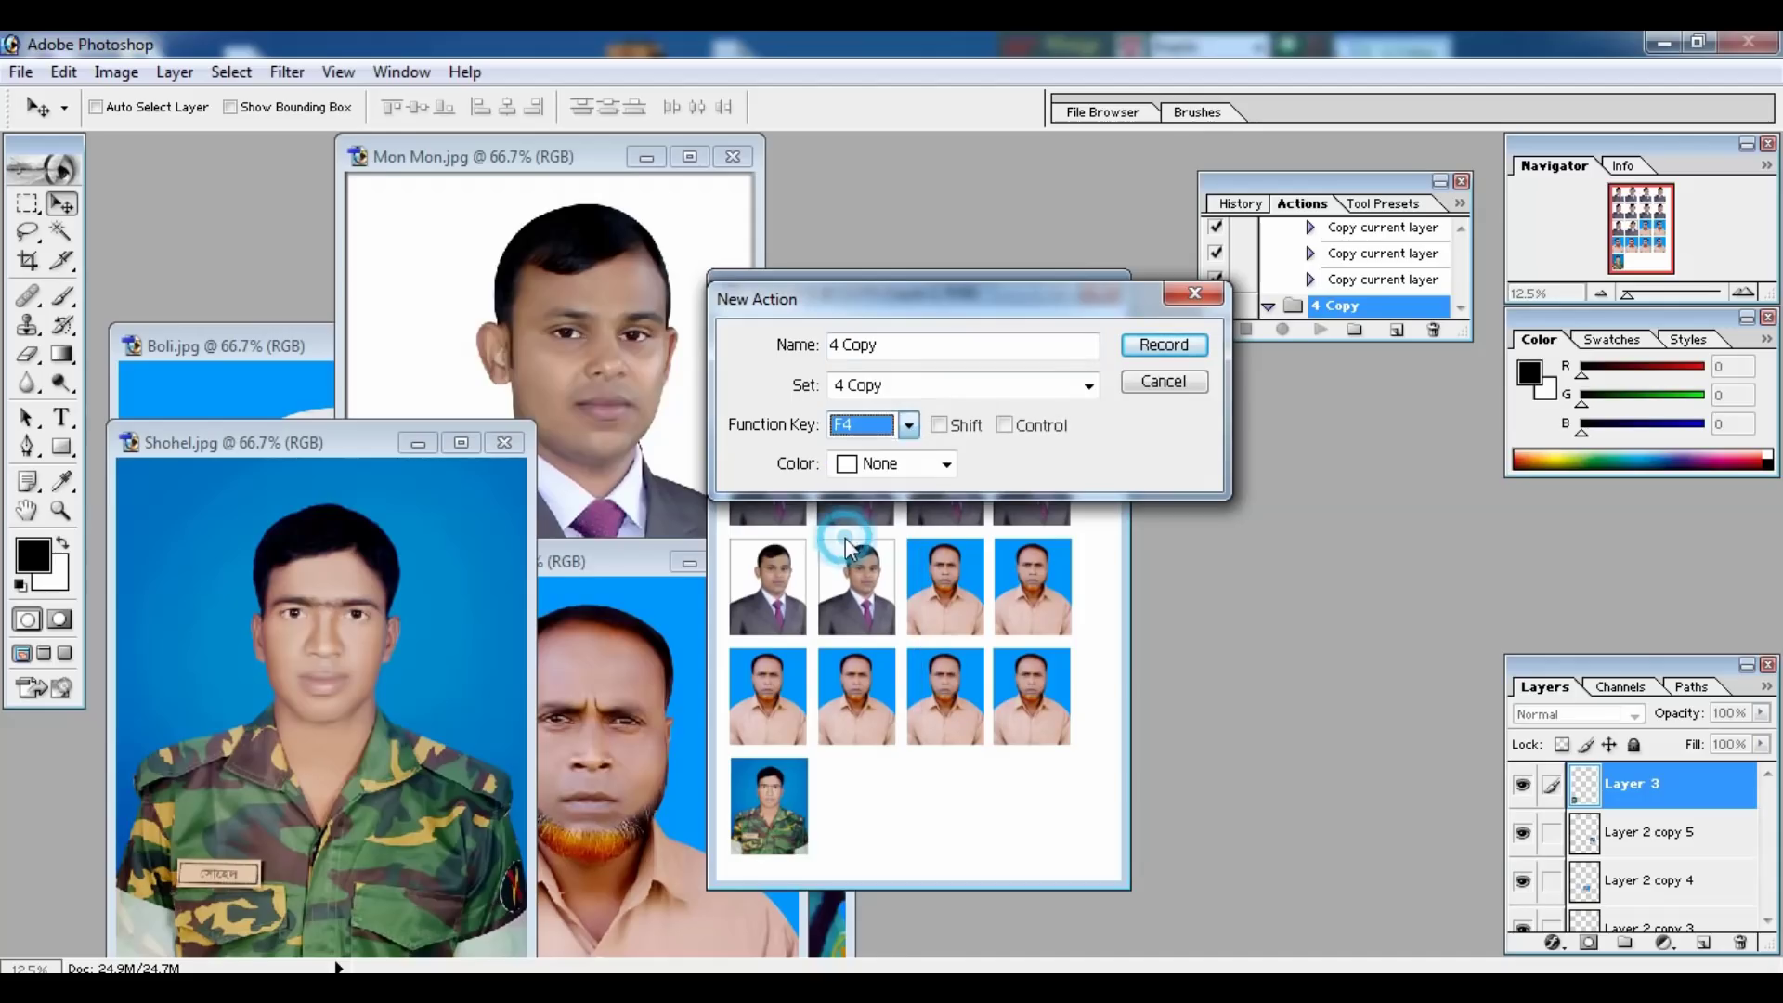
left_click(1165, 346)
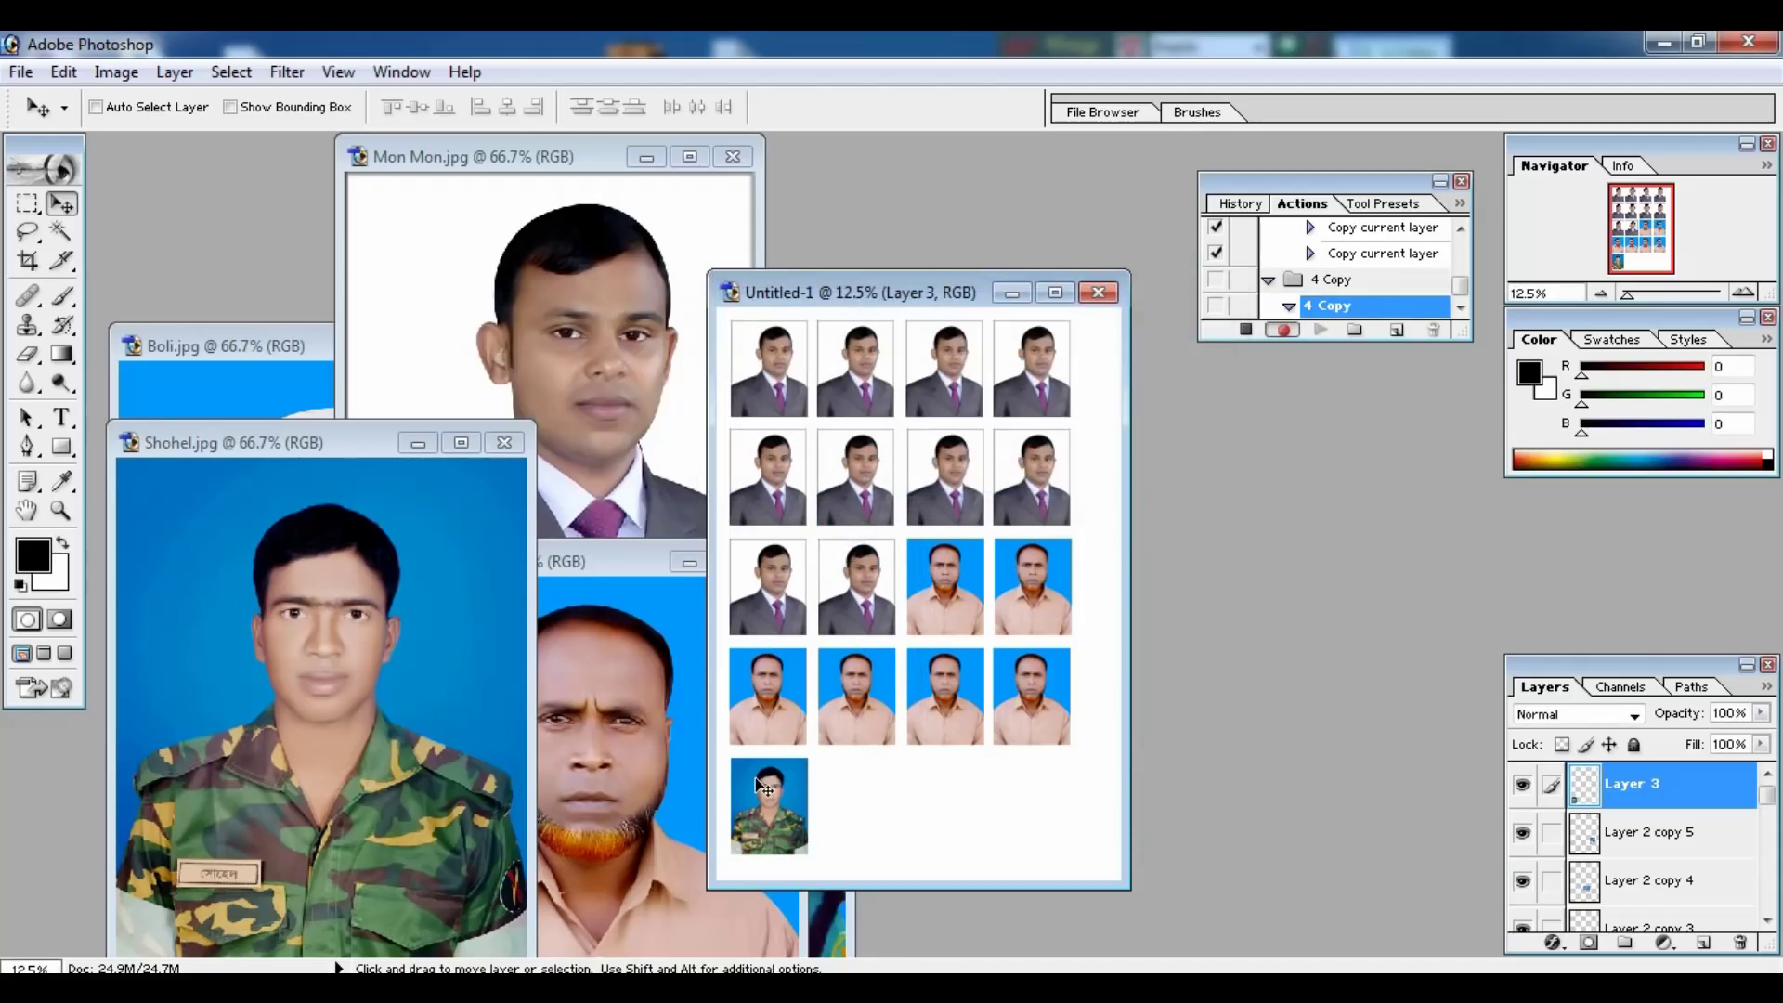
left_click_drag(737, 789, 1016, 800)
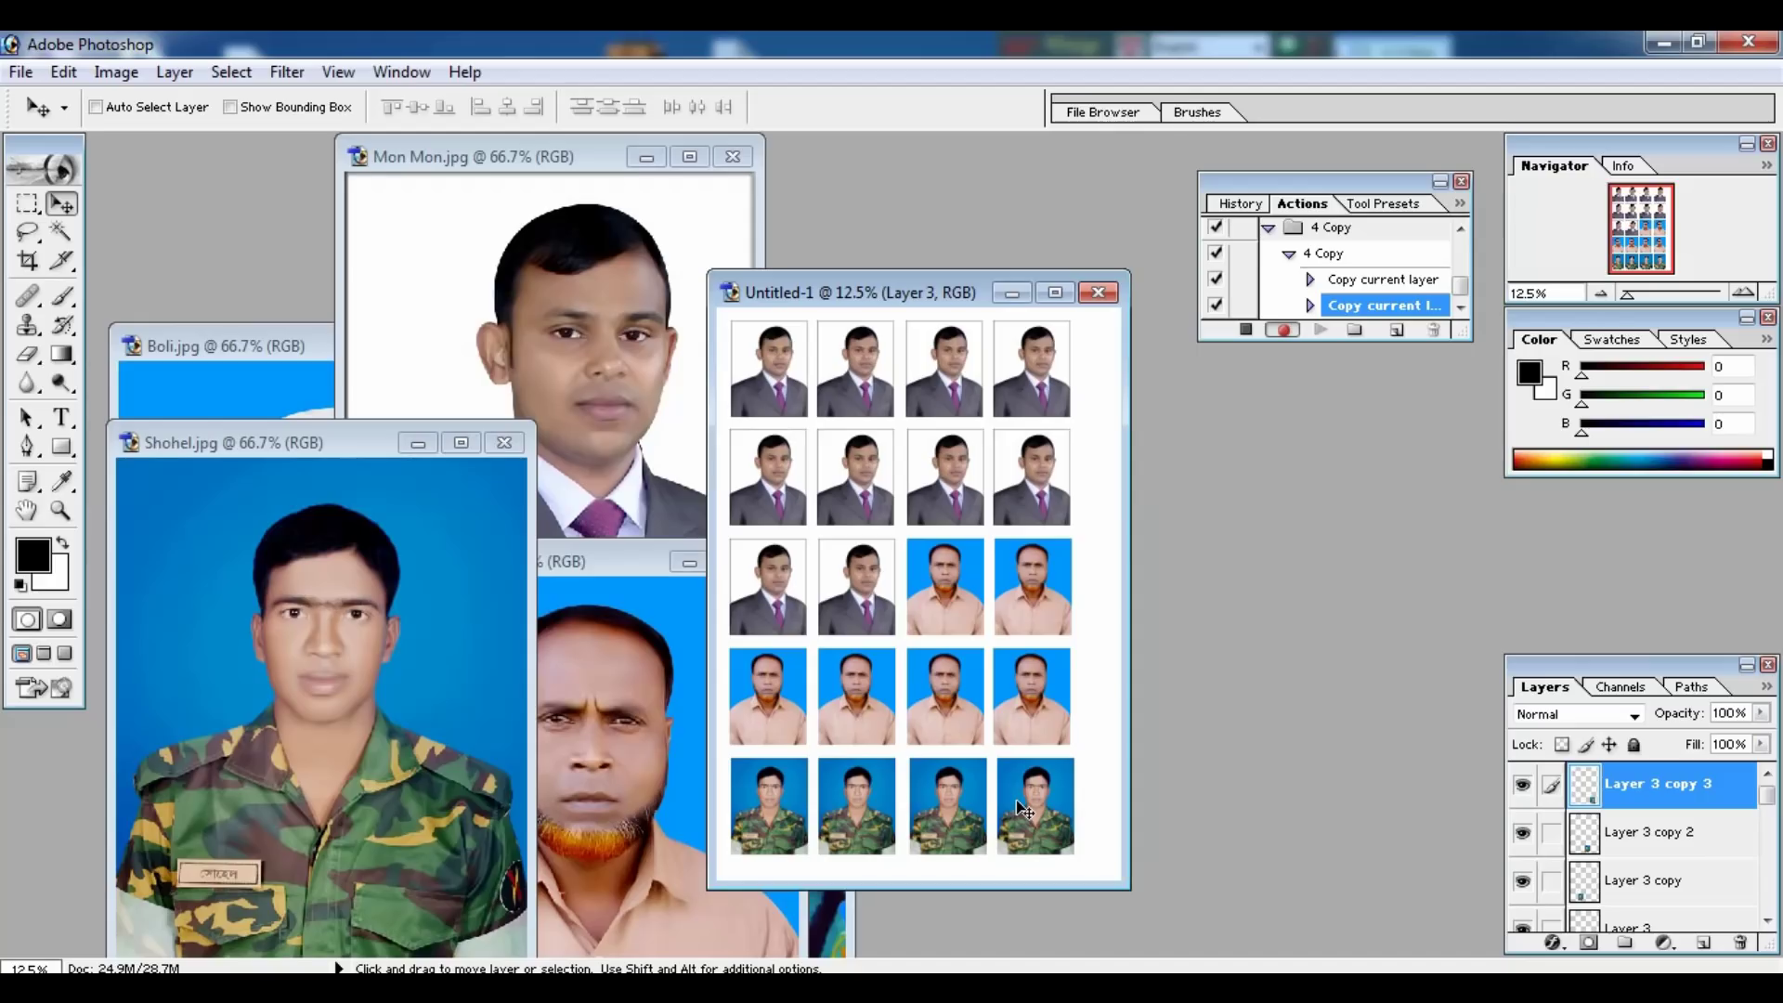
left_click(1245, 331)
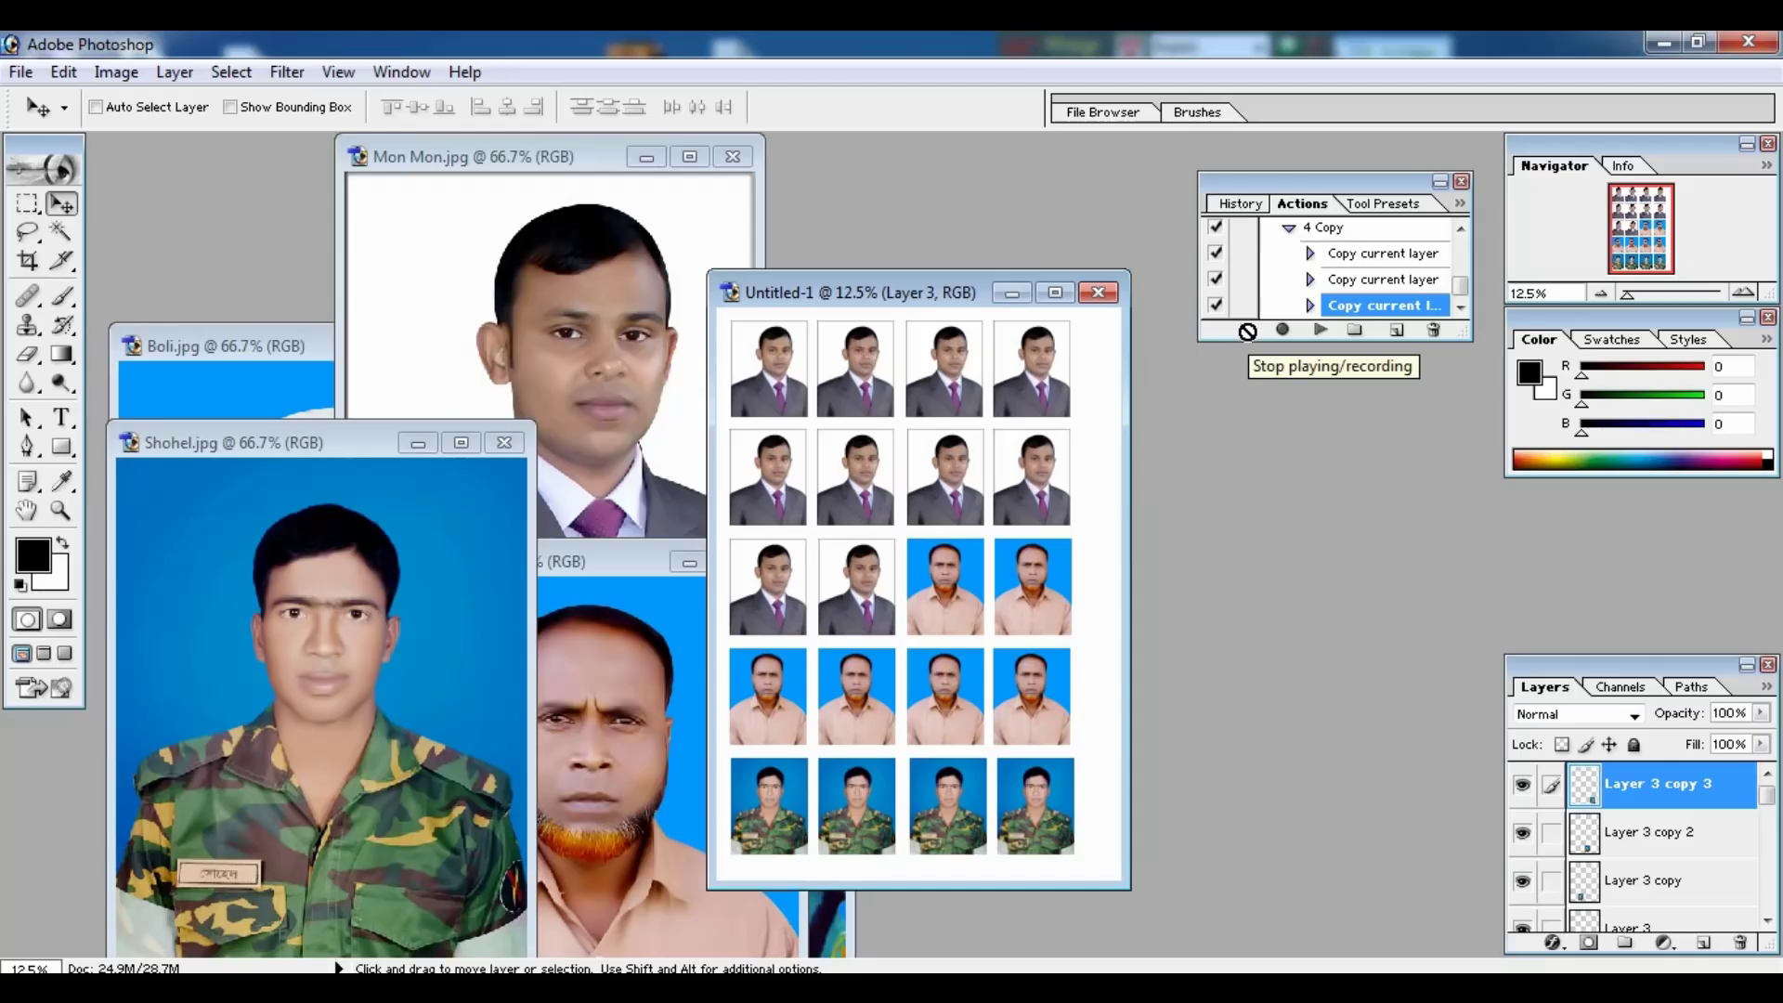
Step: Close the finished sheet, soldier, bearded-man and suited-man photos without saving changes
left_click(1100, 295)
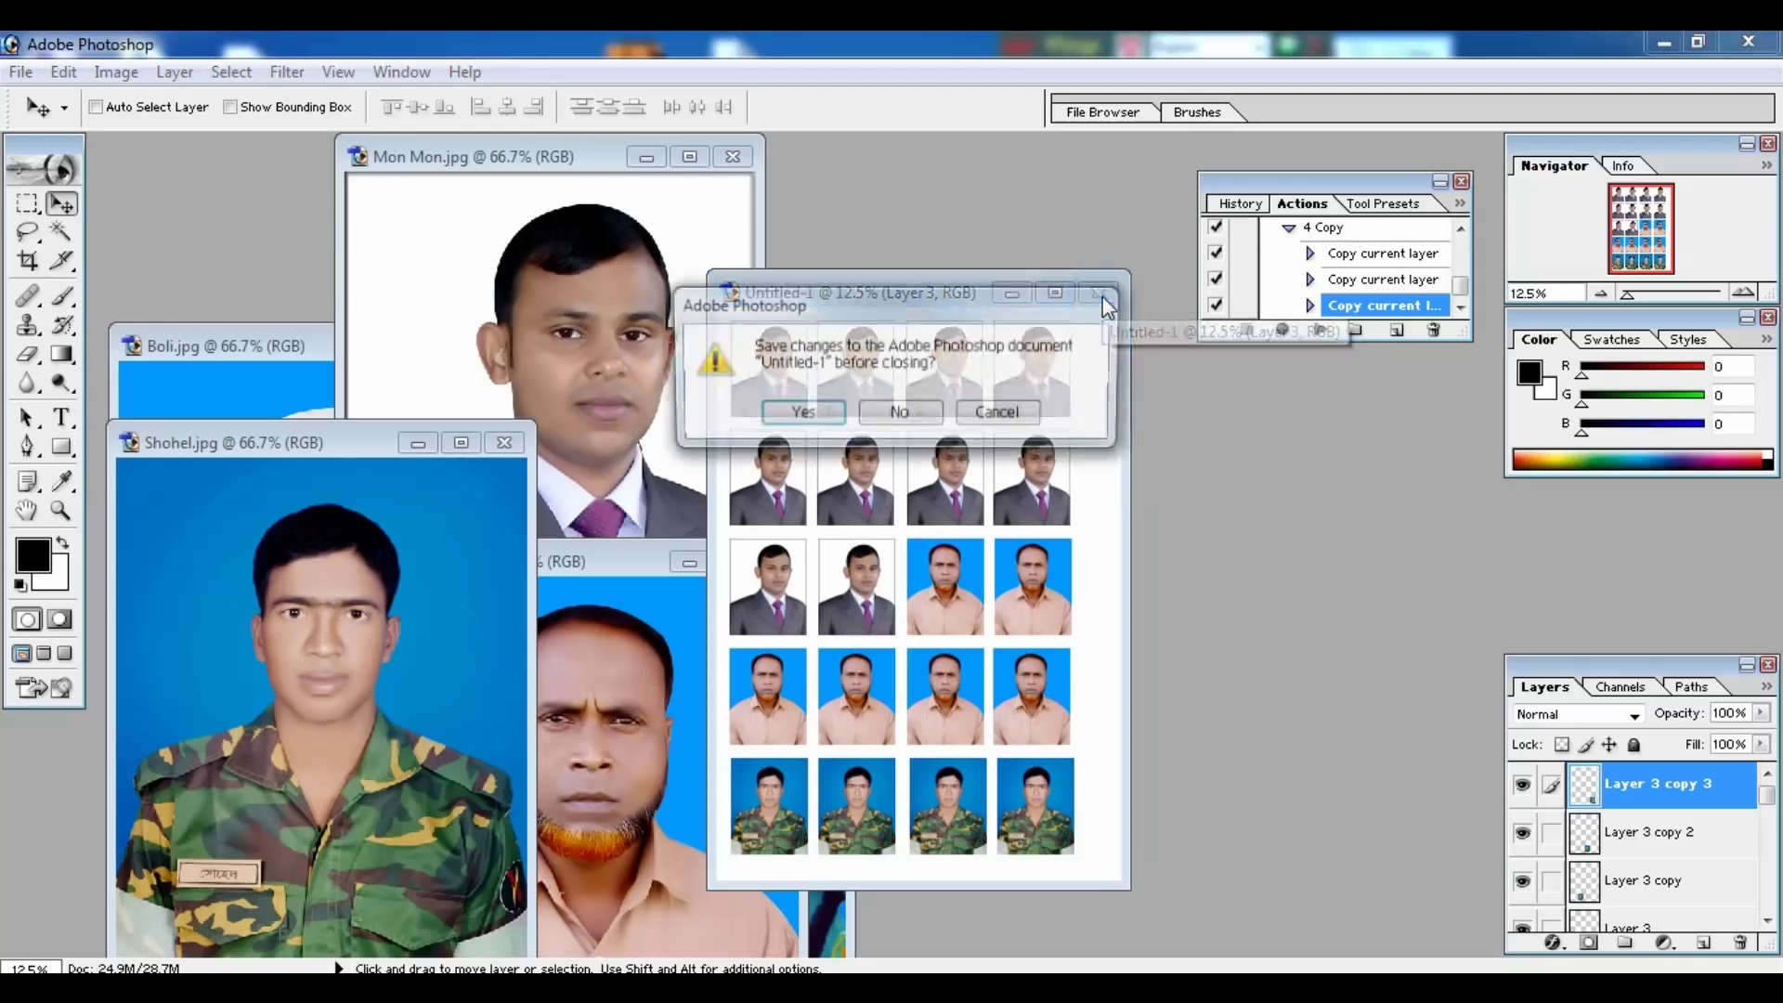
left_click(898, 416)
left_click(506, 443)
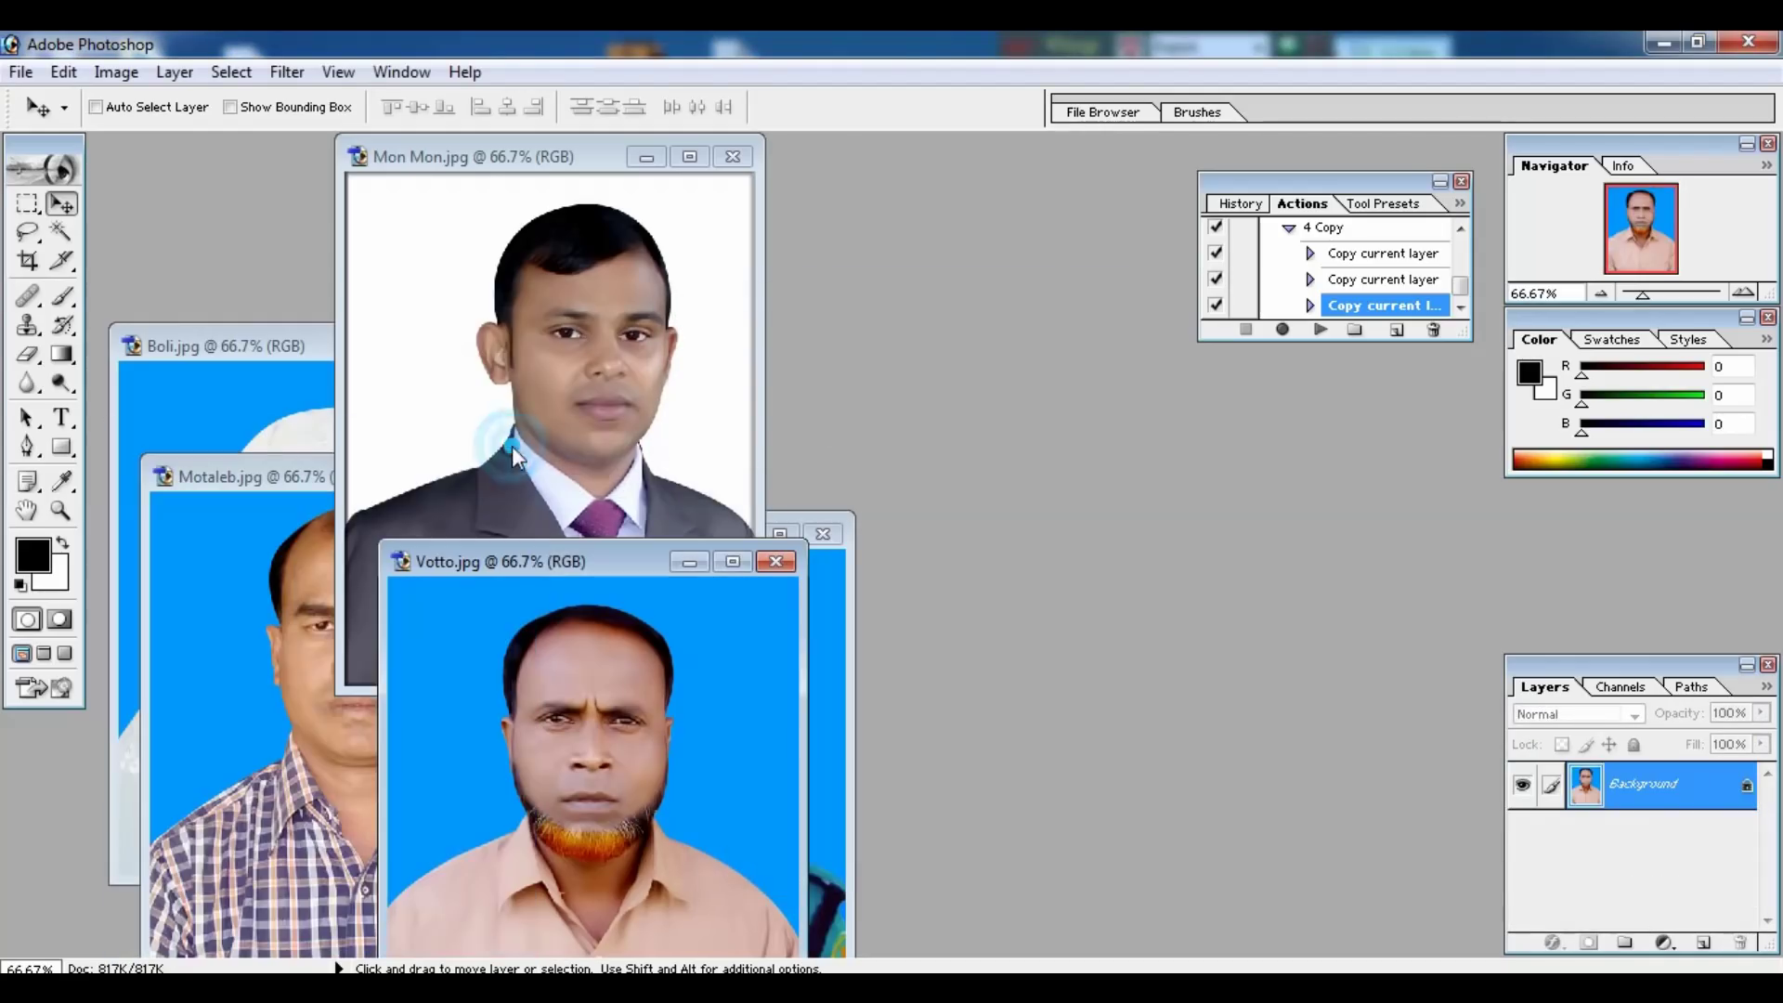
left_click(777, 560)
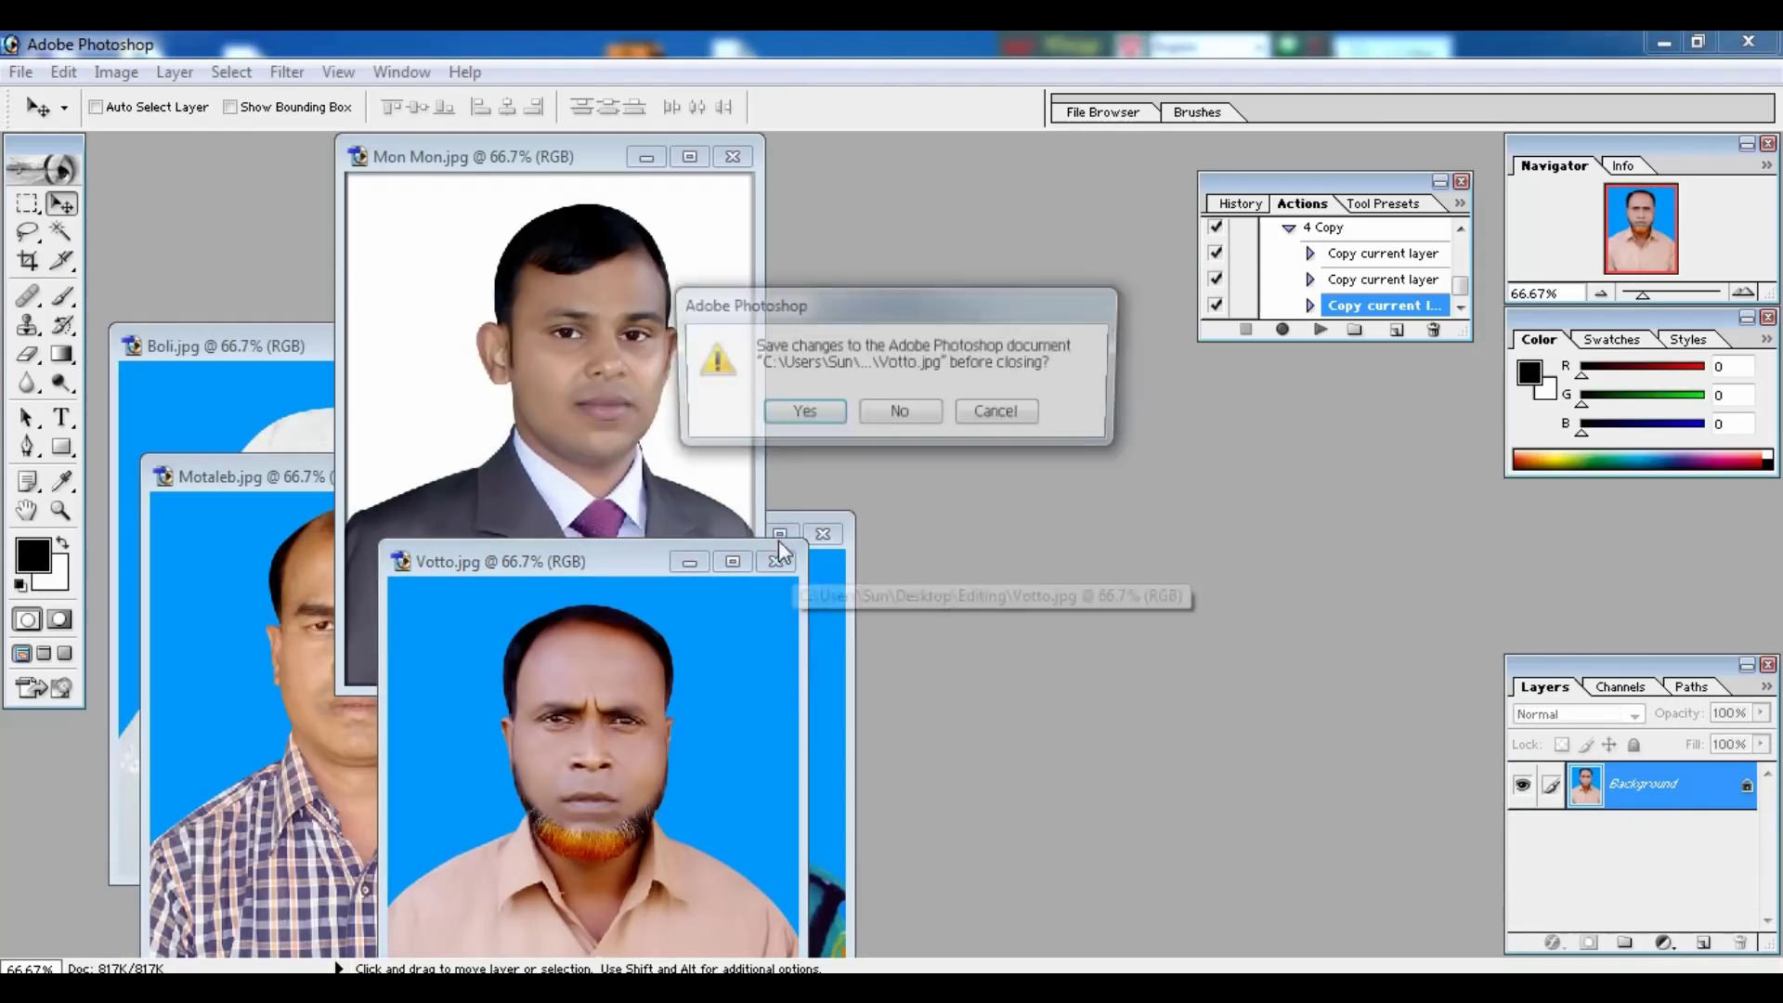
left_click(862, 415)
left_click(733, 157)
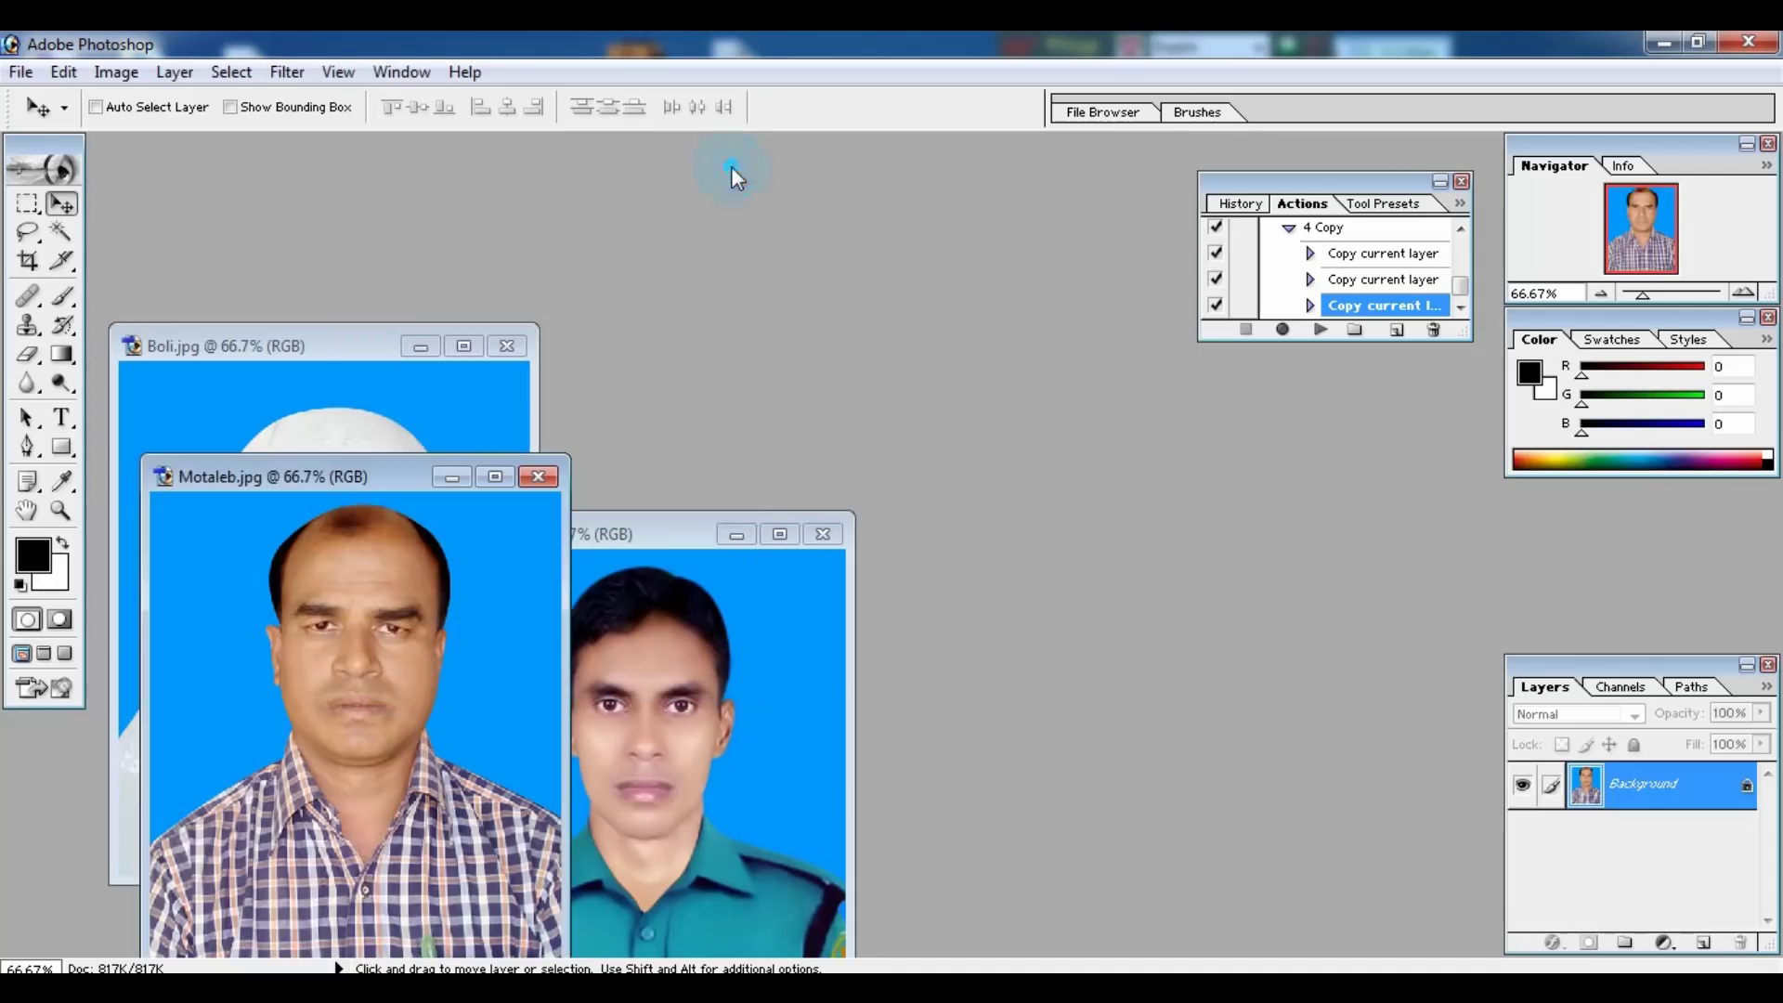
Step: Move the white-hijab and checked-shirt photo windows up and to the right
left_click(408, 381)
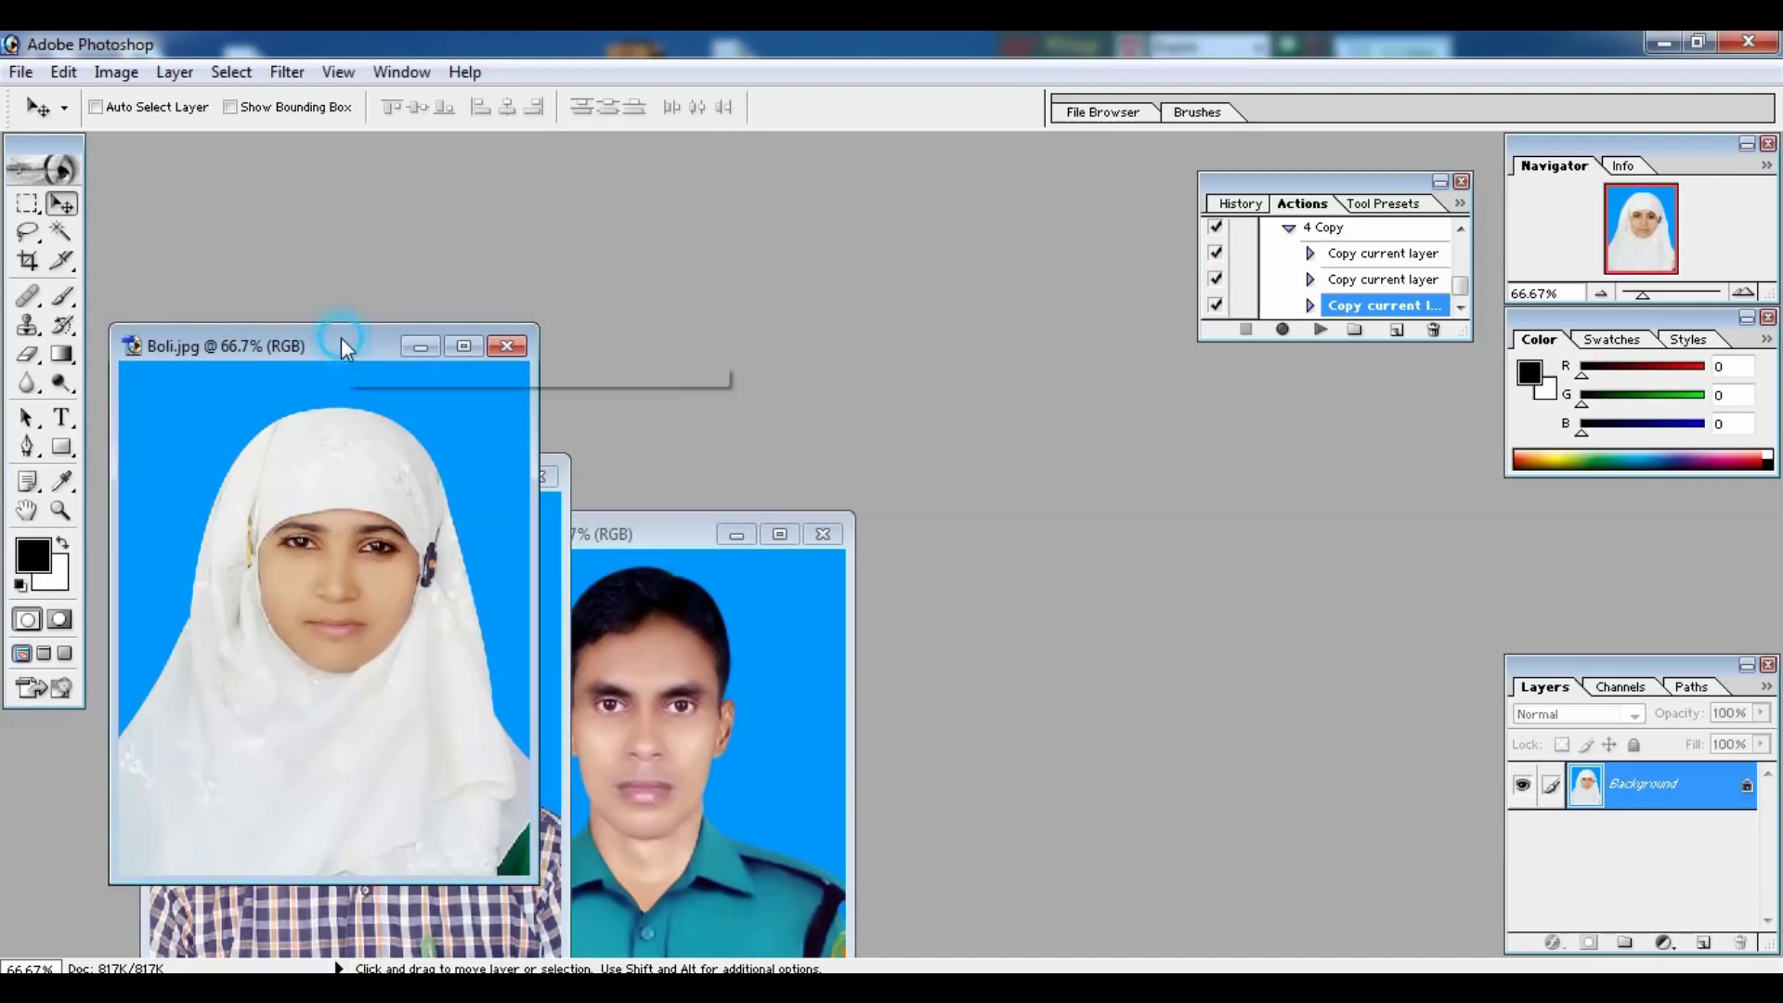
left_click_drag(342, 340, 582, 260)
left_click(283, 542)
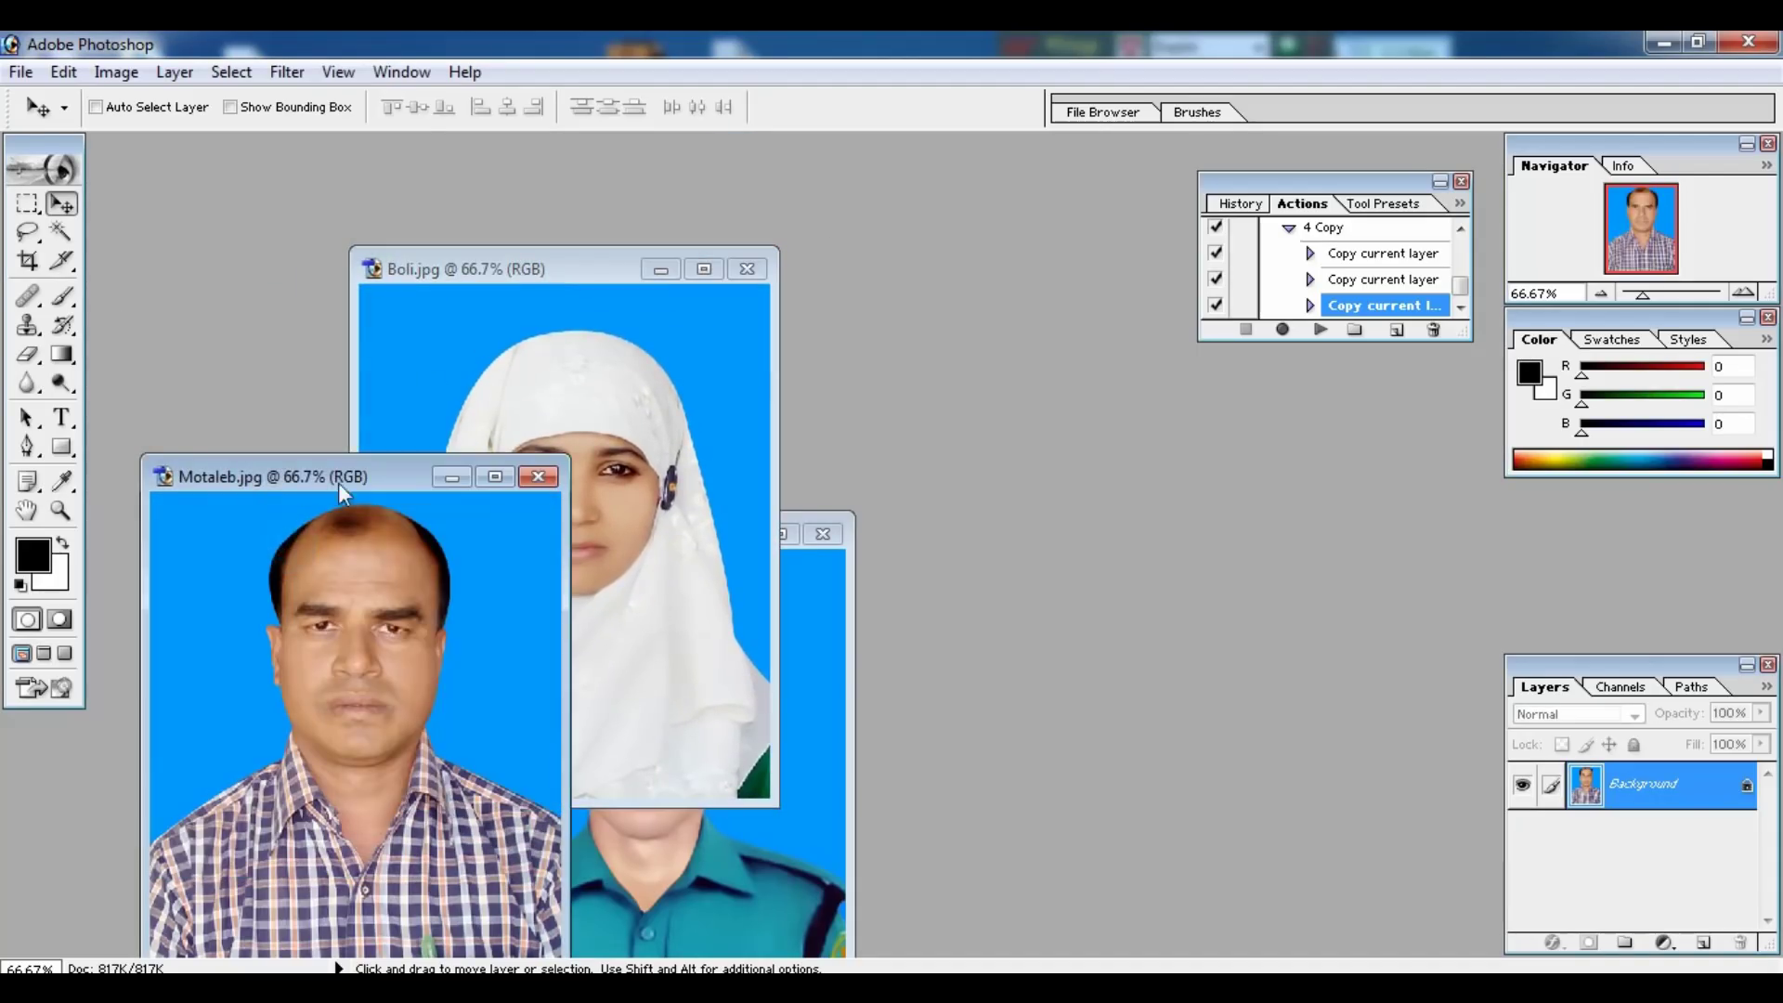
left_click_drag(354, 486, 489, 442)
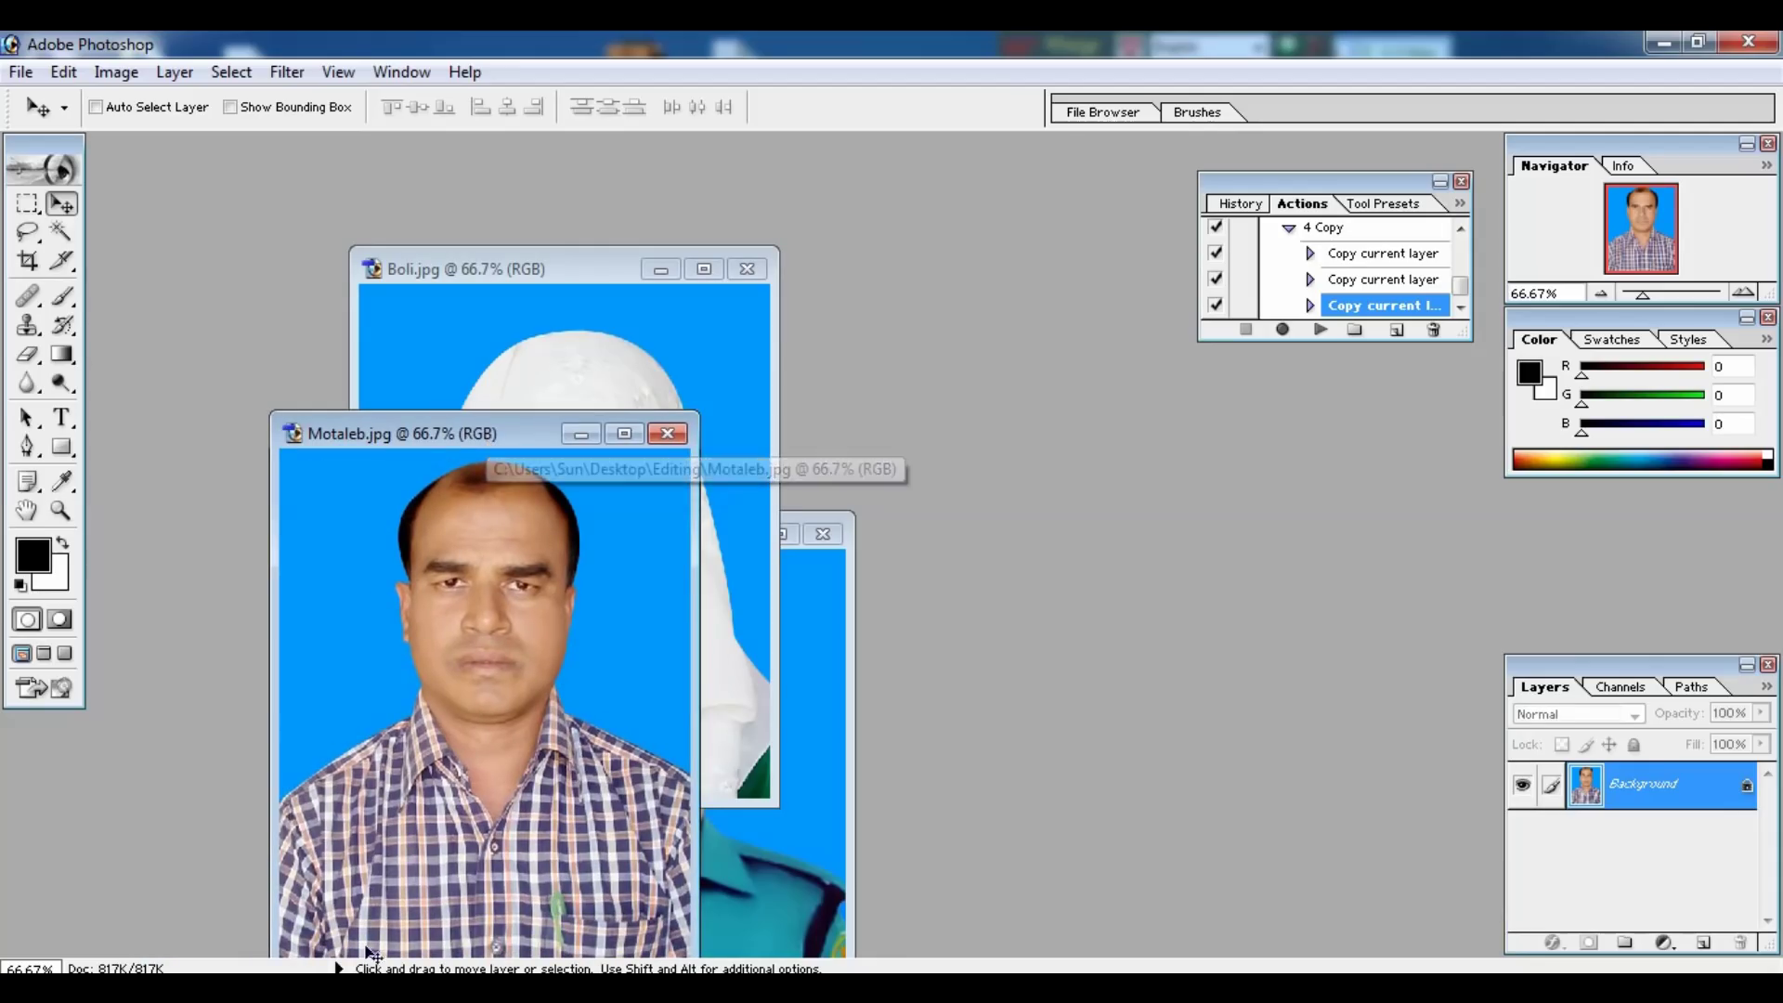
Step: Open the black-and-white portrait and a second portrait in Photoshop by dragging them from Explorer
key("alt+Tab")
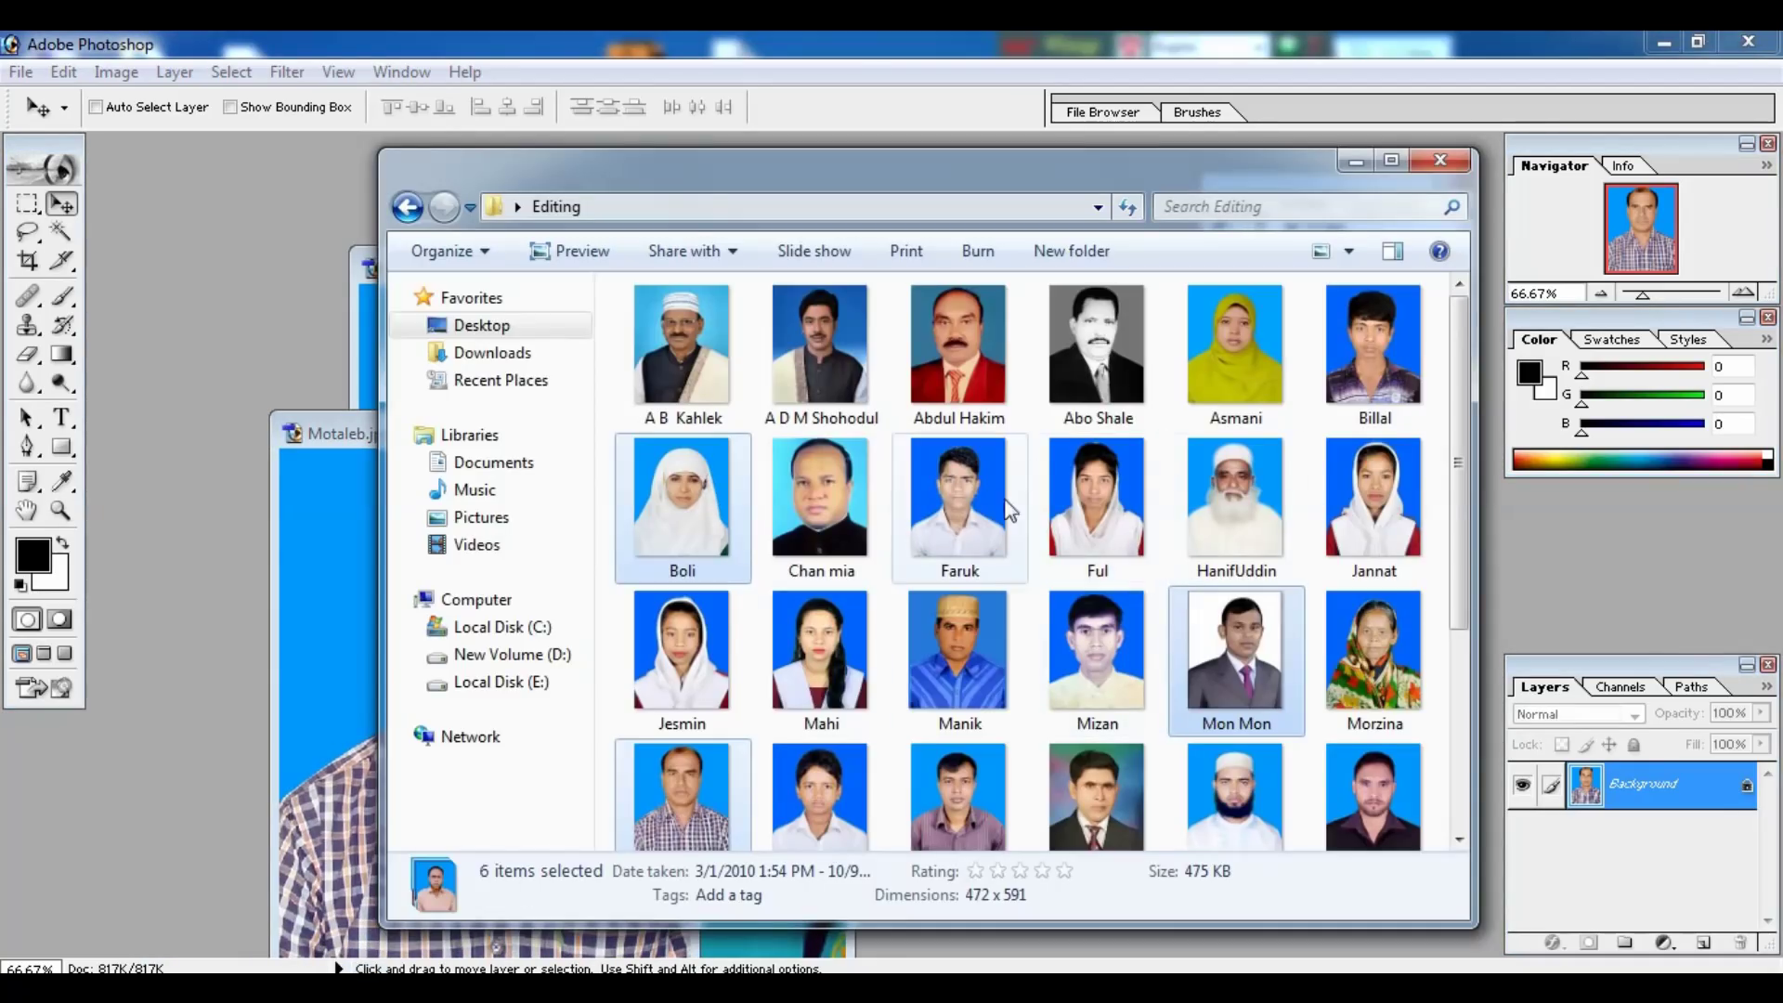
left_click(1122, 371)
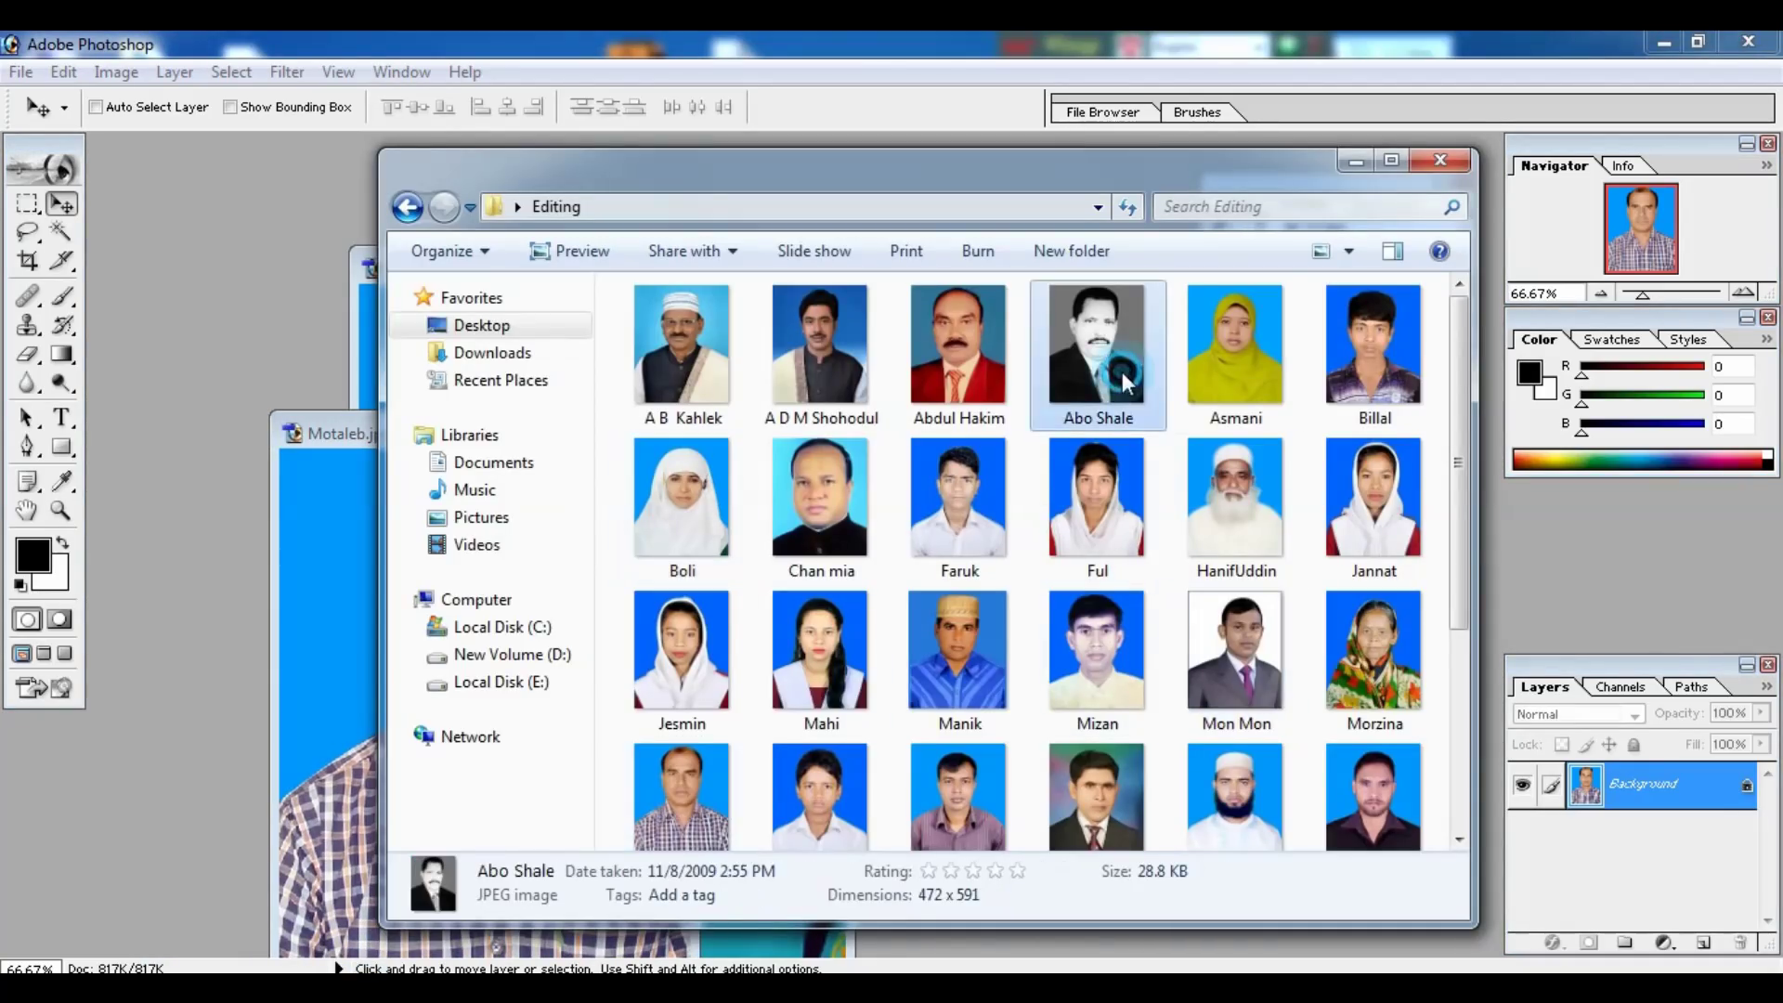
left_click(1390, 793, "ctrl")
left_click_drag(1390, 793, 1569, 673)
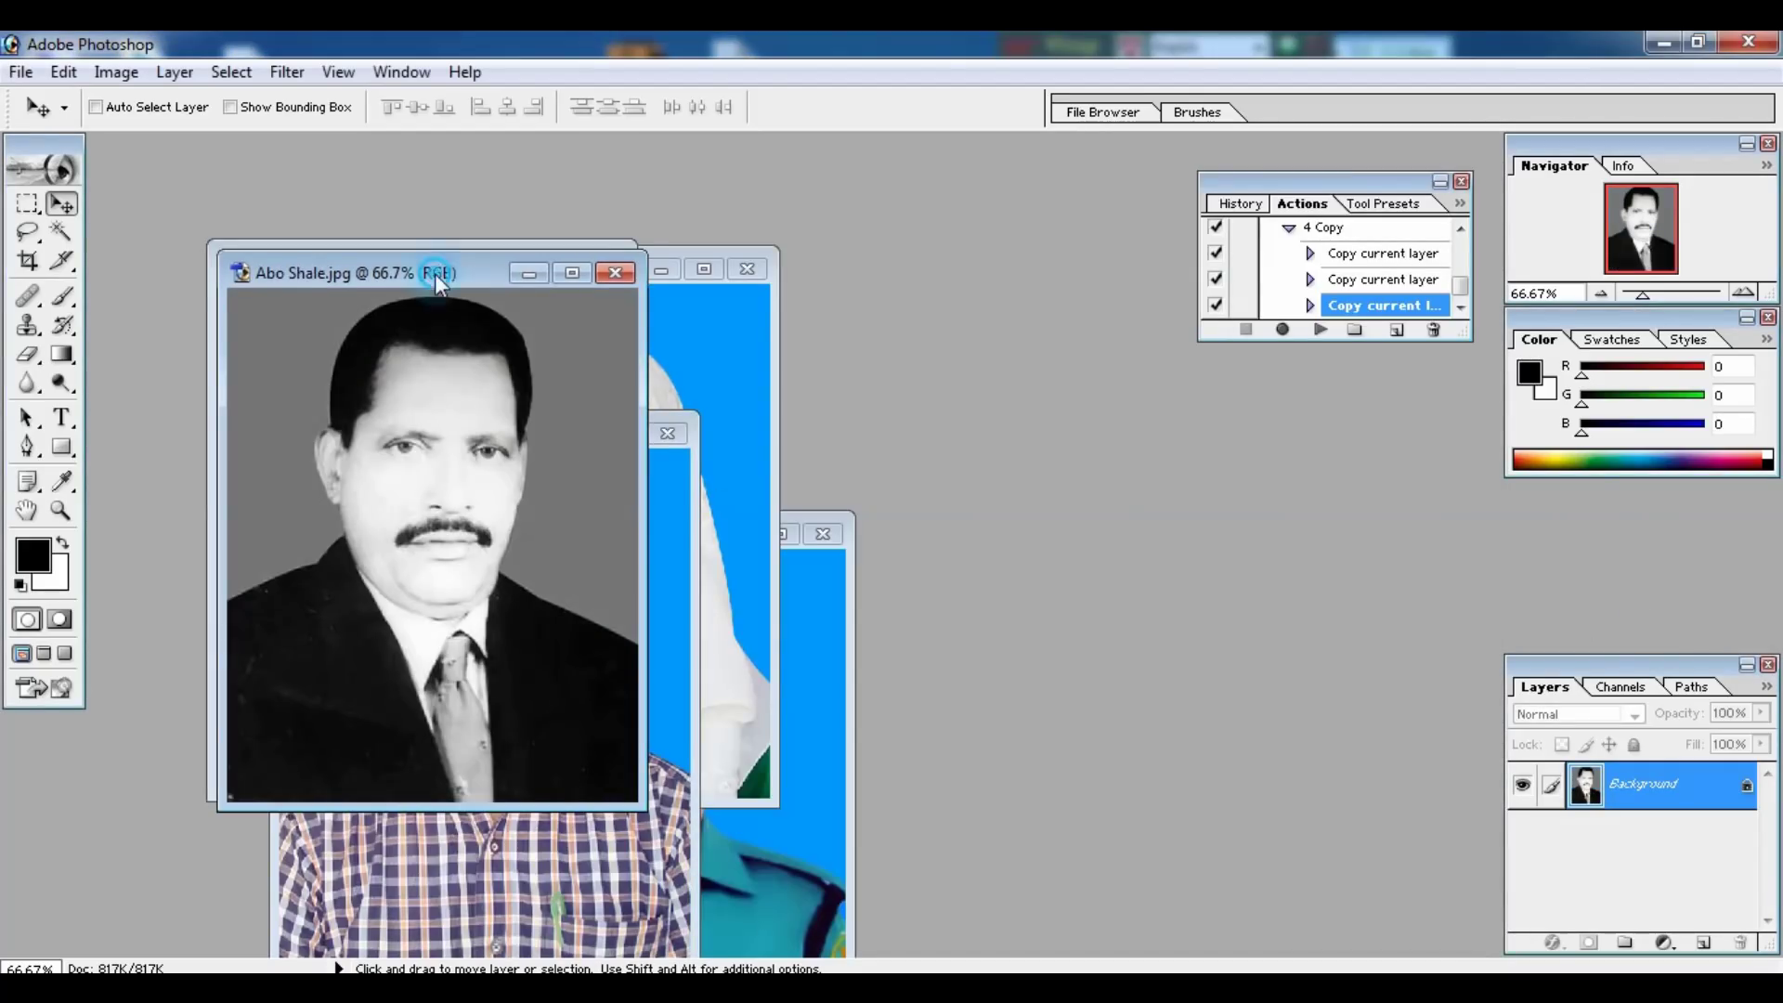
left_click_drag(434, 273, 393, 477)
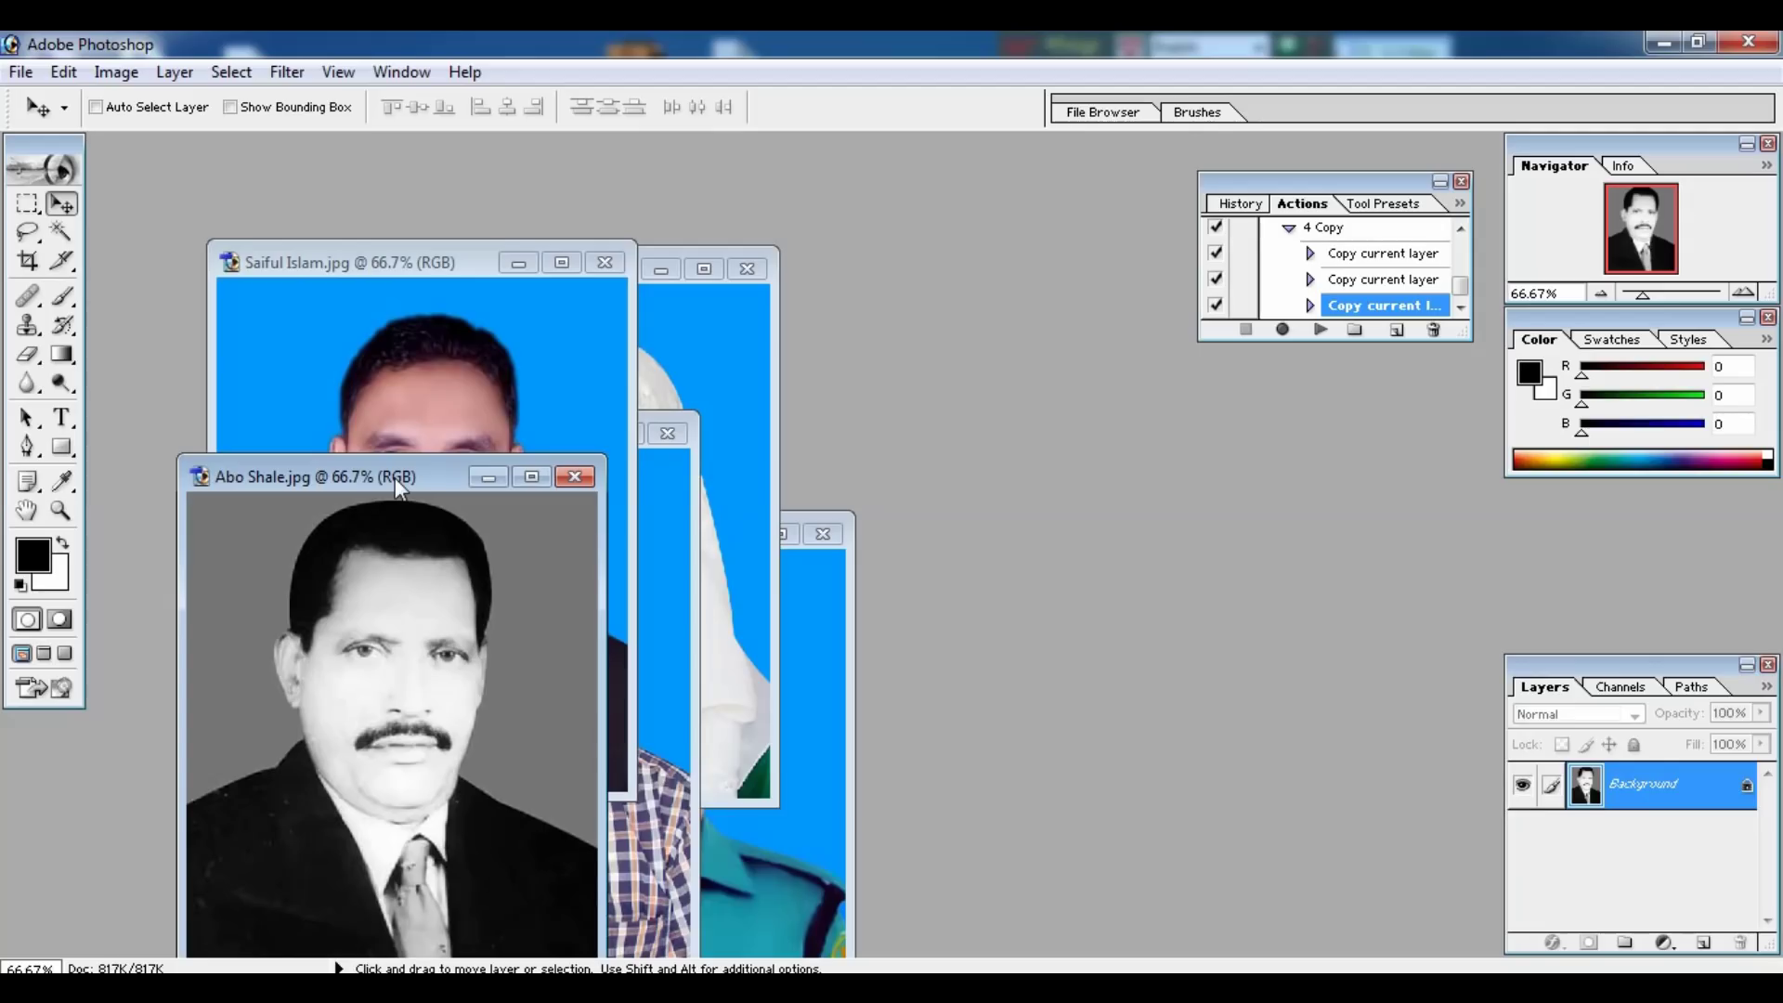
Step: Create a blank A4 sheet with F2 and place the white-hijab photo at its top-left
key("F2")
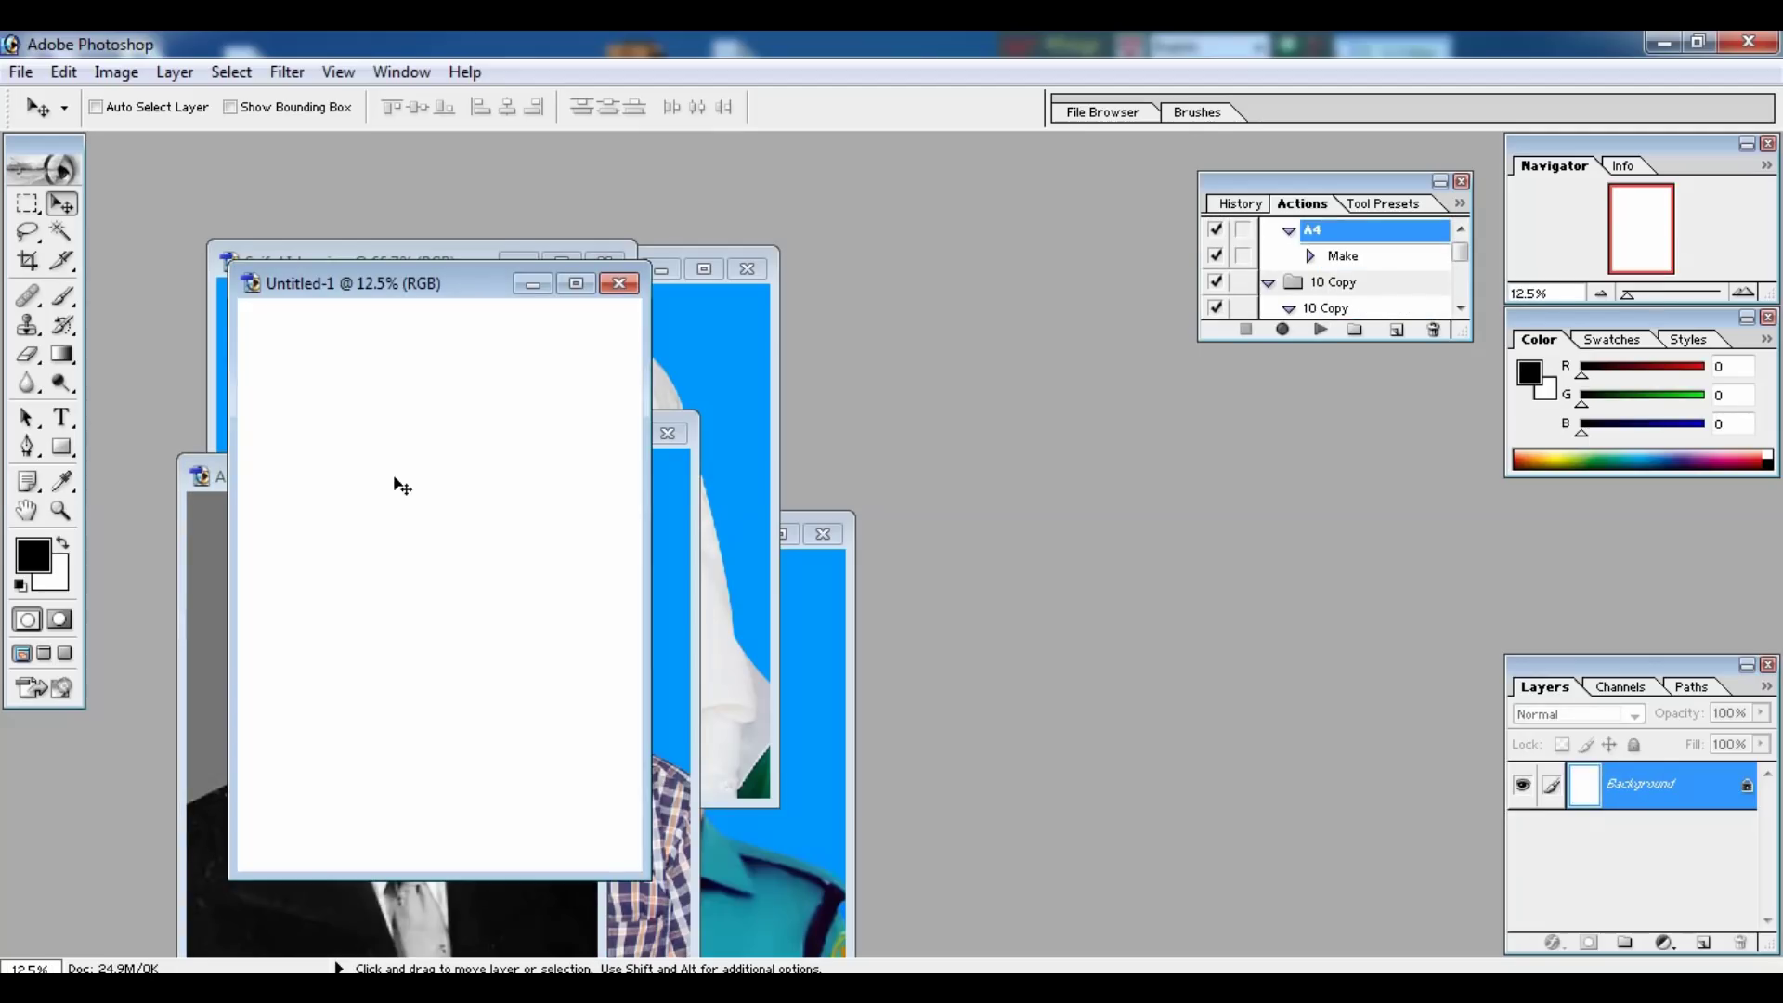
left_click_drag(497, 290, 928, 268)
left_click(680, 365)
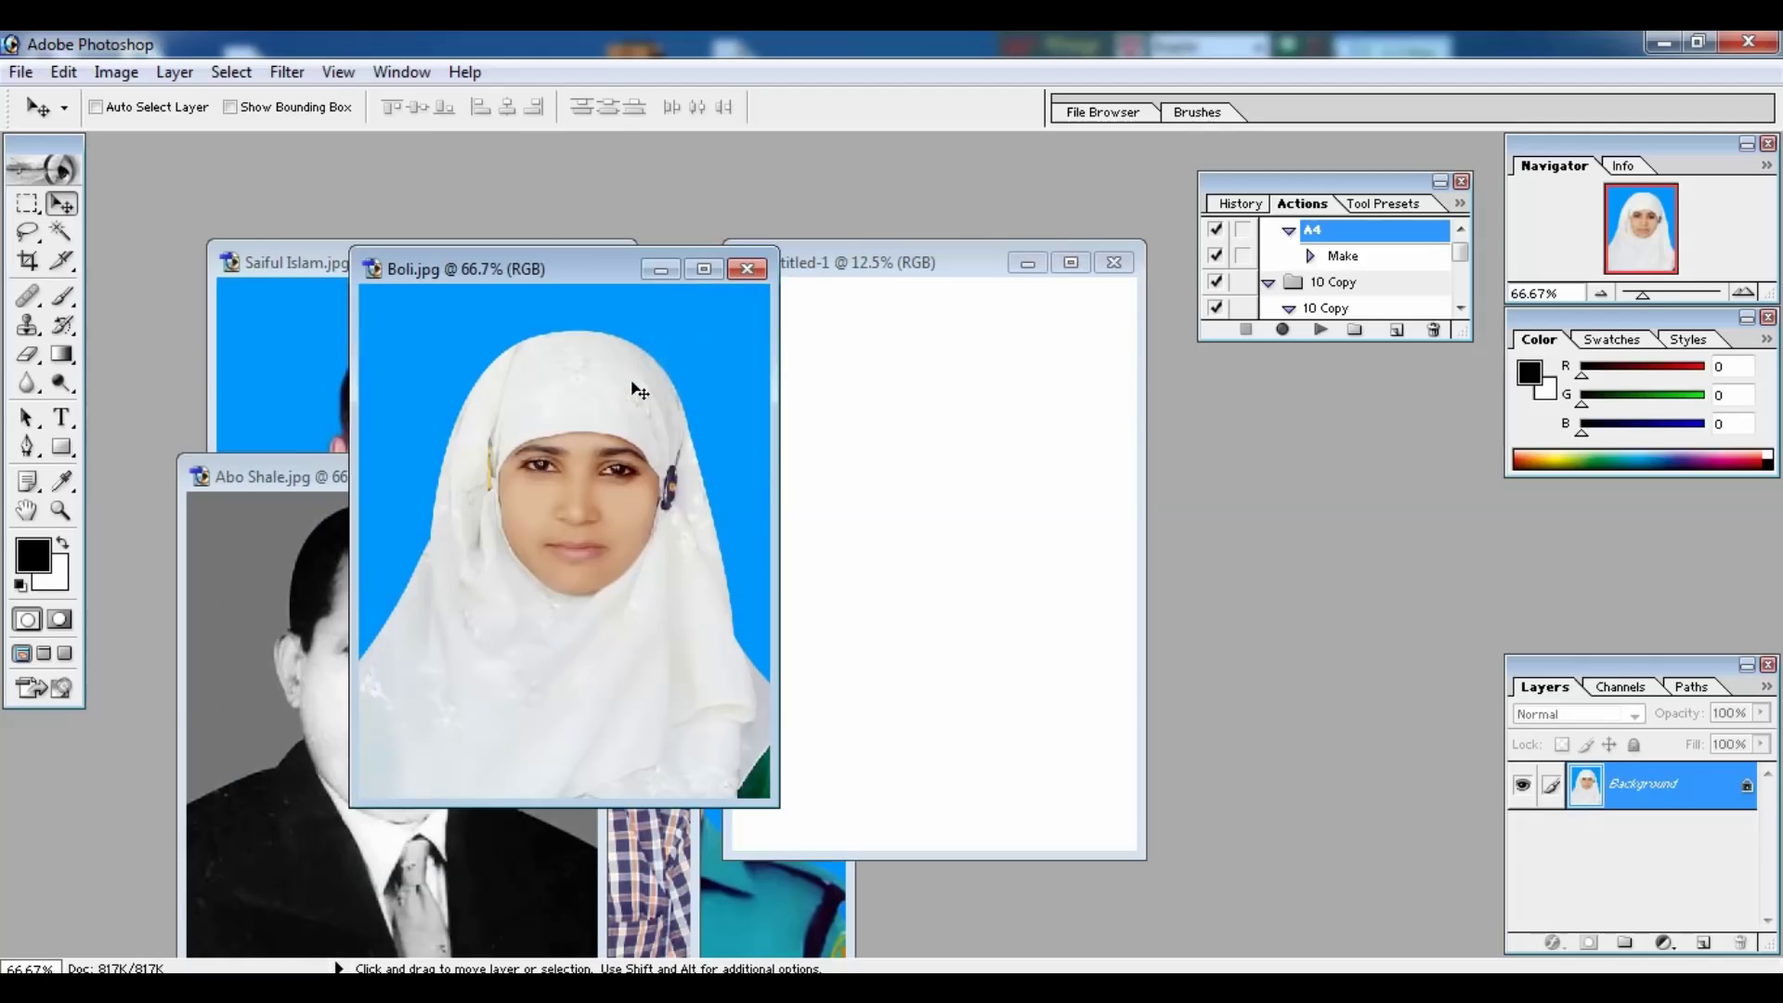
mouse_move(639, 390)
left_mouse_down()
mouse_move(849, 403)
mouse_move(794, 305)
mouse_move(802, 320)
left_mouse_up()
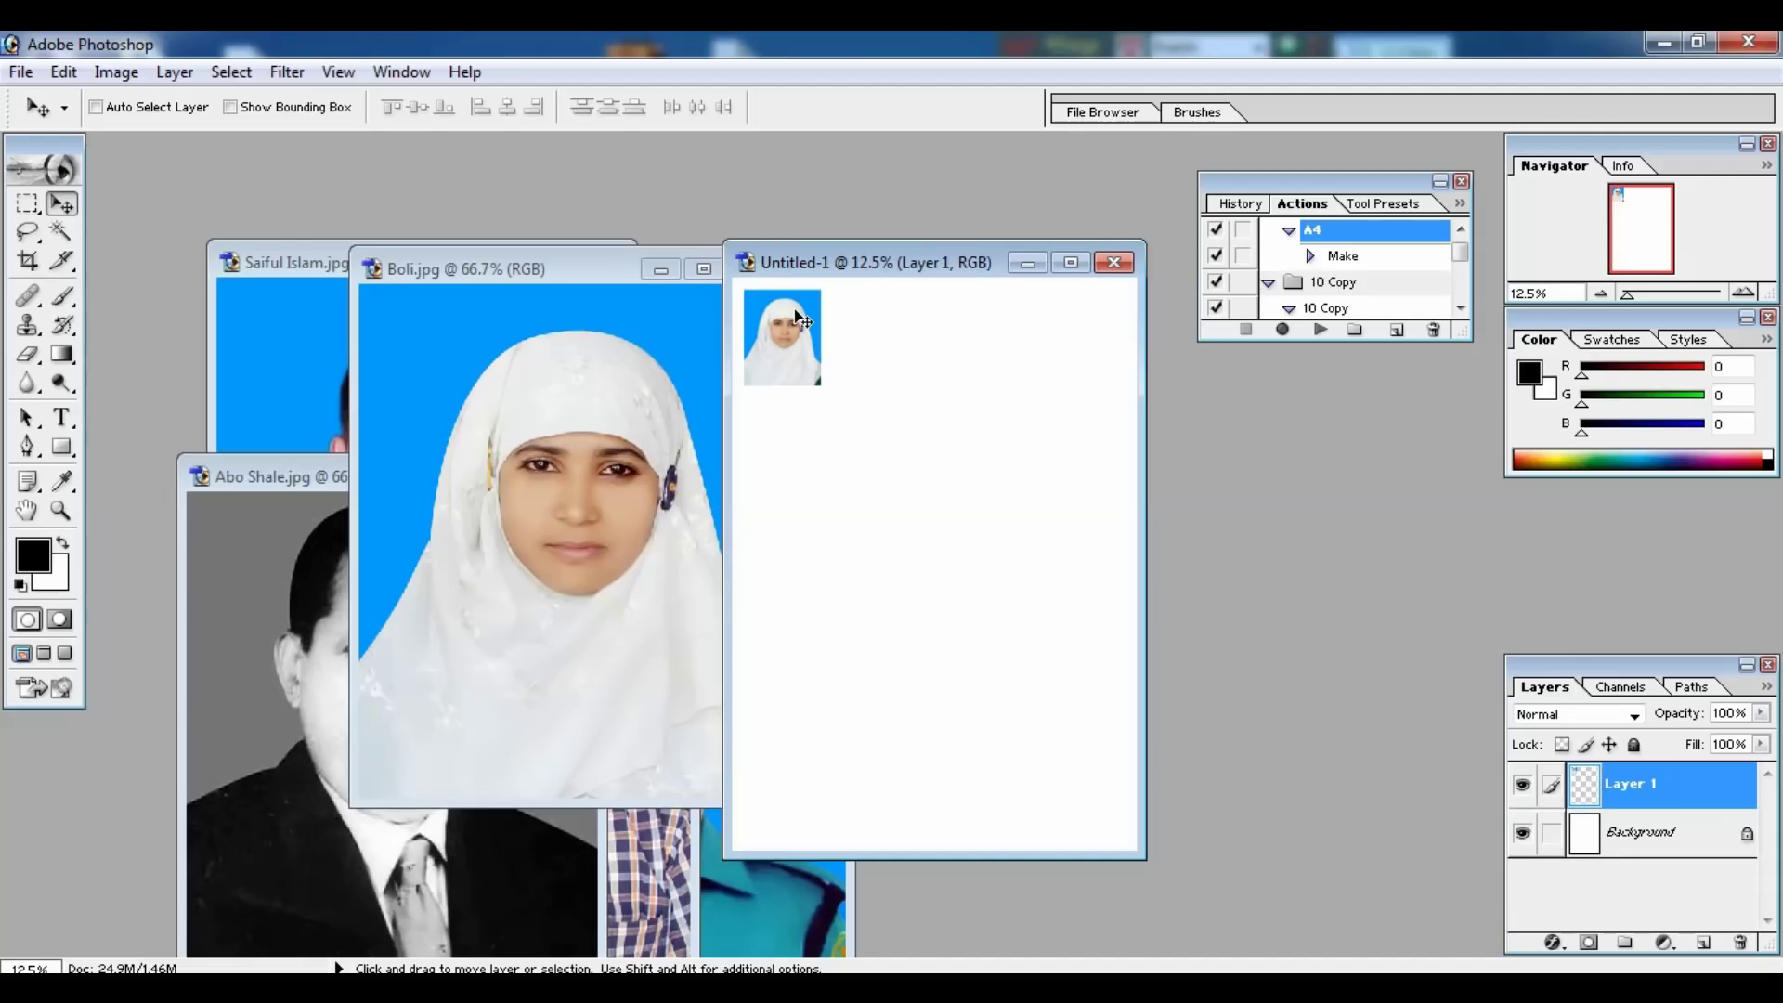
Step: Play the 10 Copy action, then place the black-and-white portrait after the hijab copies
left_click(1328, 308)
left_click(1320, 329)
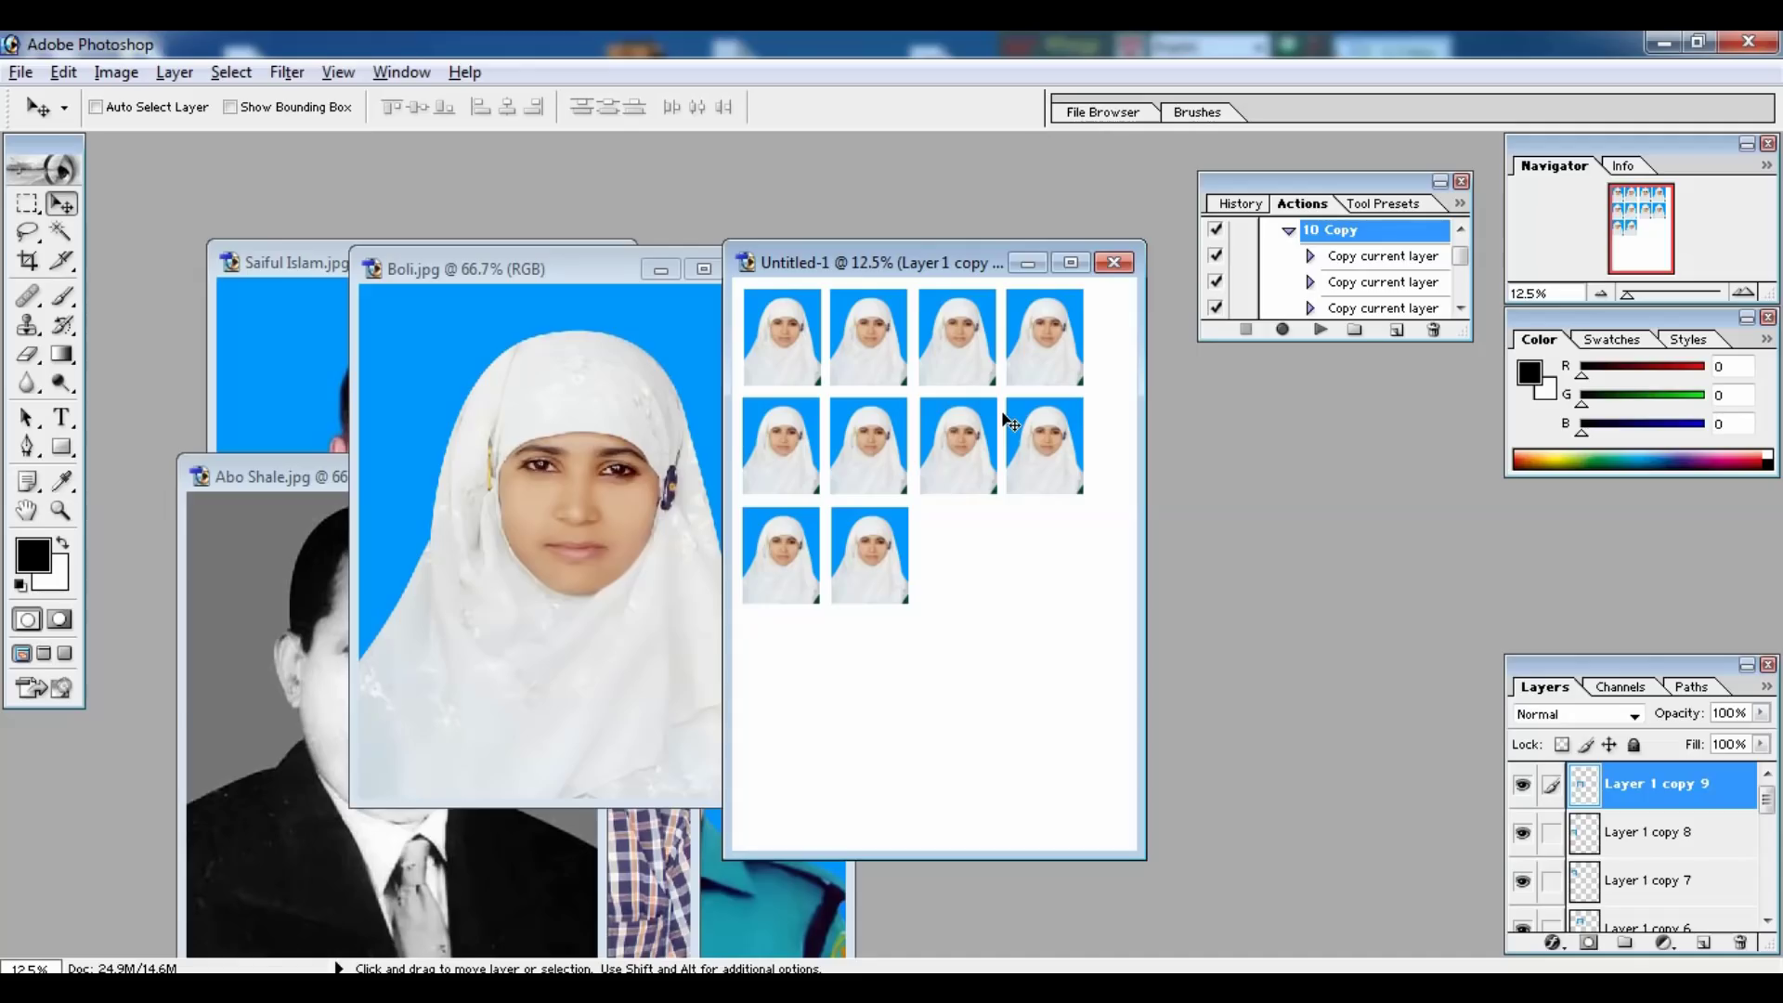
left_click(287, 613)
mouse_move(360, 629)
left_mouse_down()
mouse_move(896, 613)
mouse_move(962, 557)
mouse_move(954, 537)
left_mouse_up()
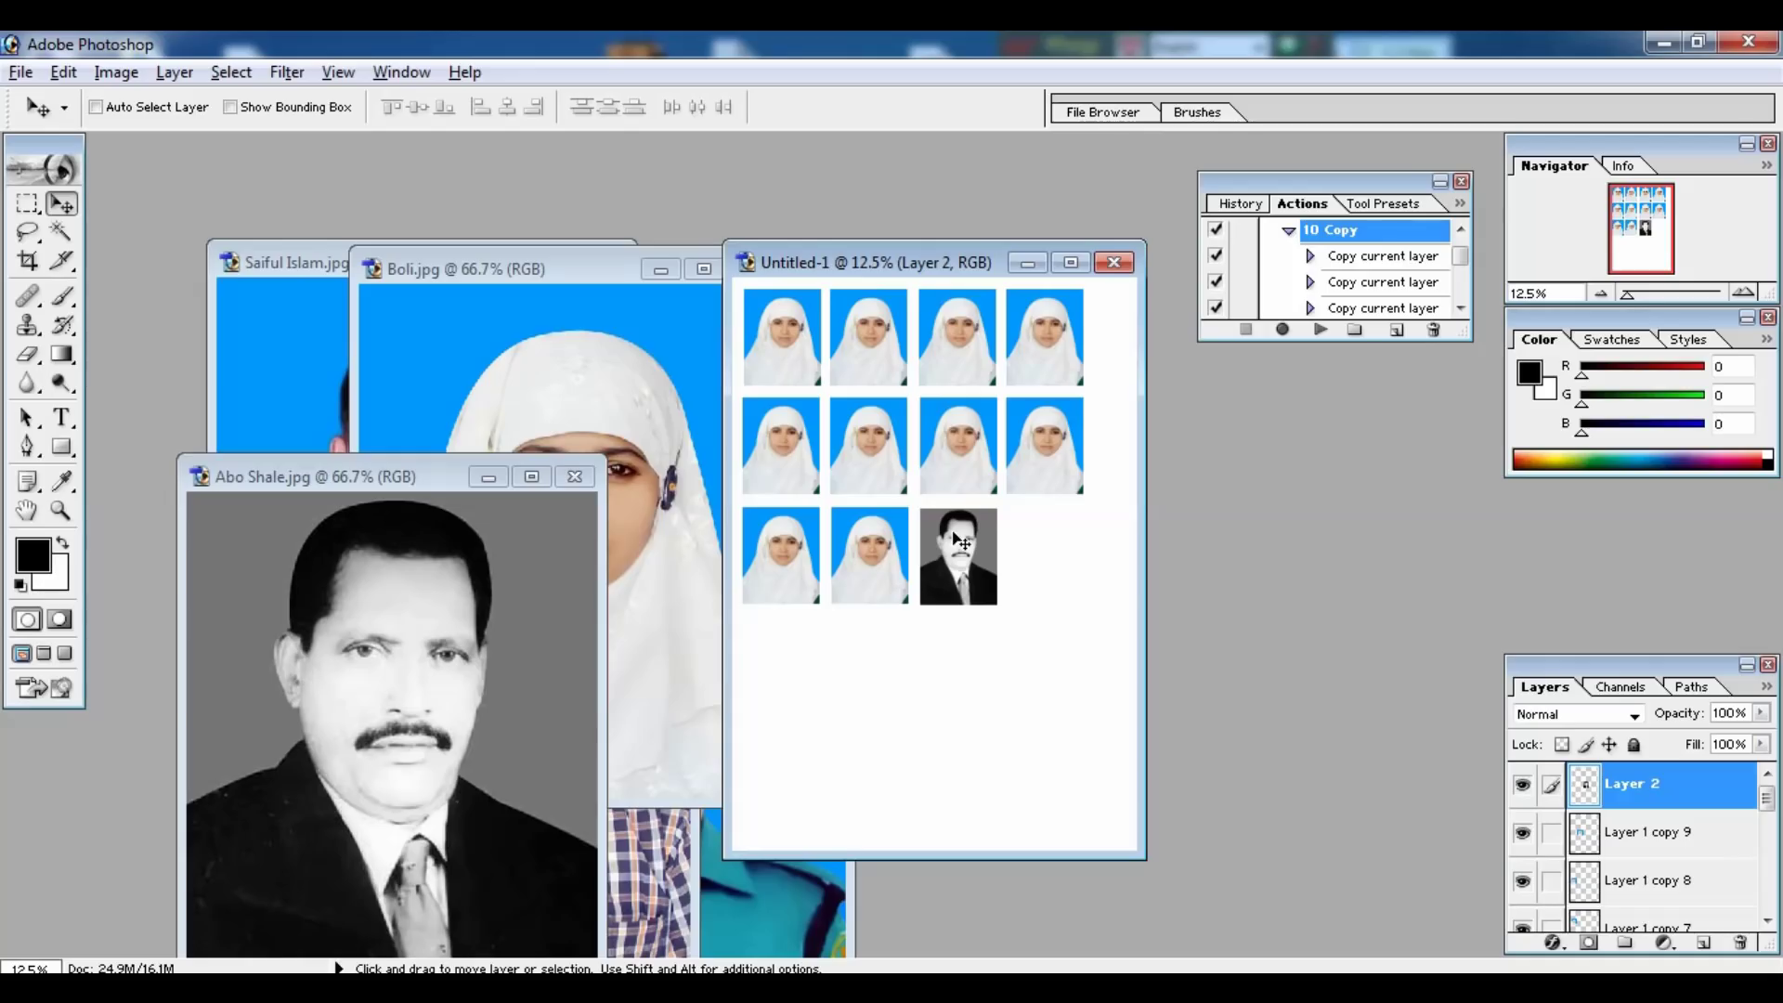
Step: Run 6 Copy (F6), place the policeman photo on the bottom row, then run 4 Copy (F4)
key("F6")
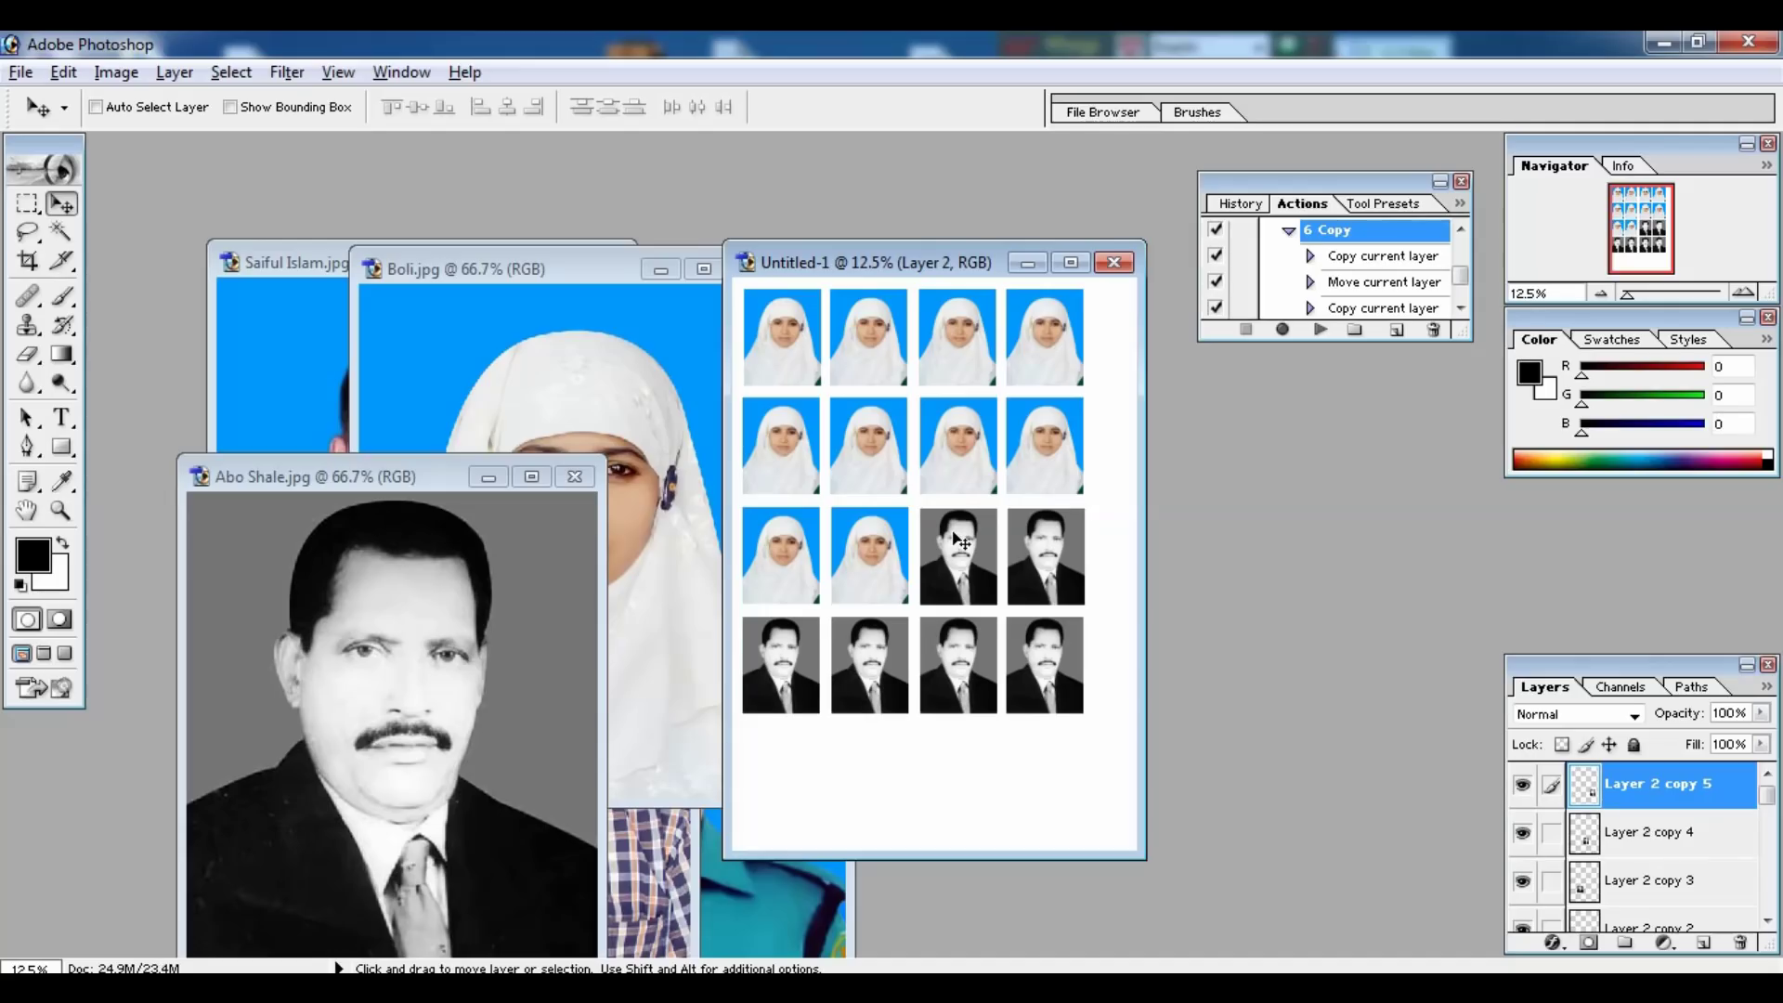
left_click(758, 898)
mouse_move(758, 899)
left_mouse_down()
mouse_move(945, 792)
mouse_move(802, 782)
left_mouse_up()
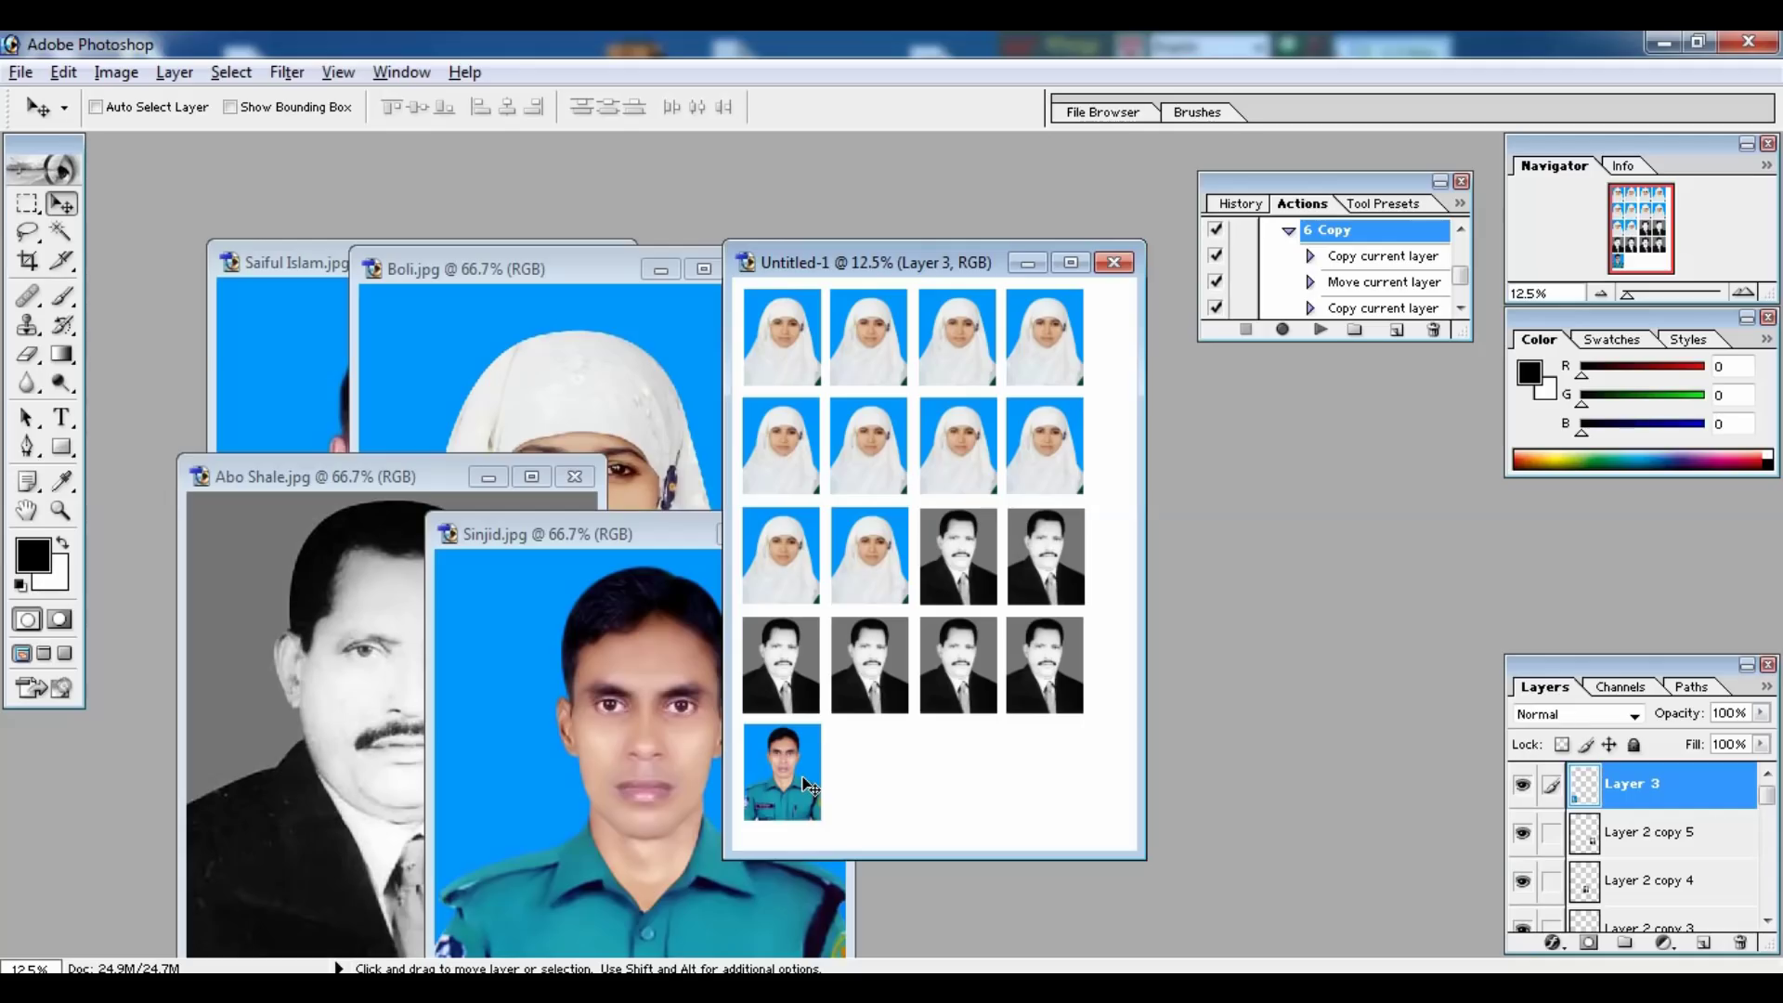
key("F4")
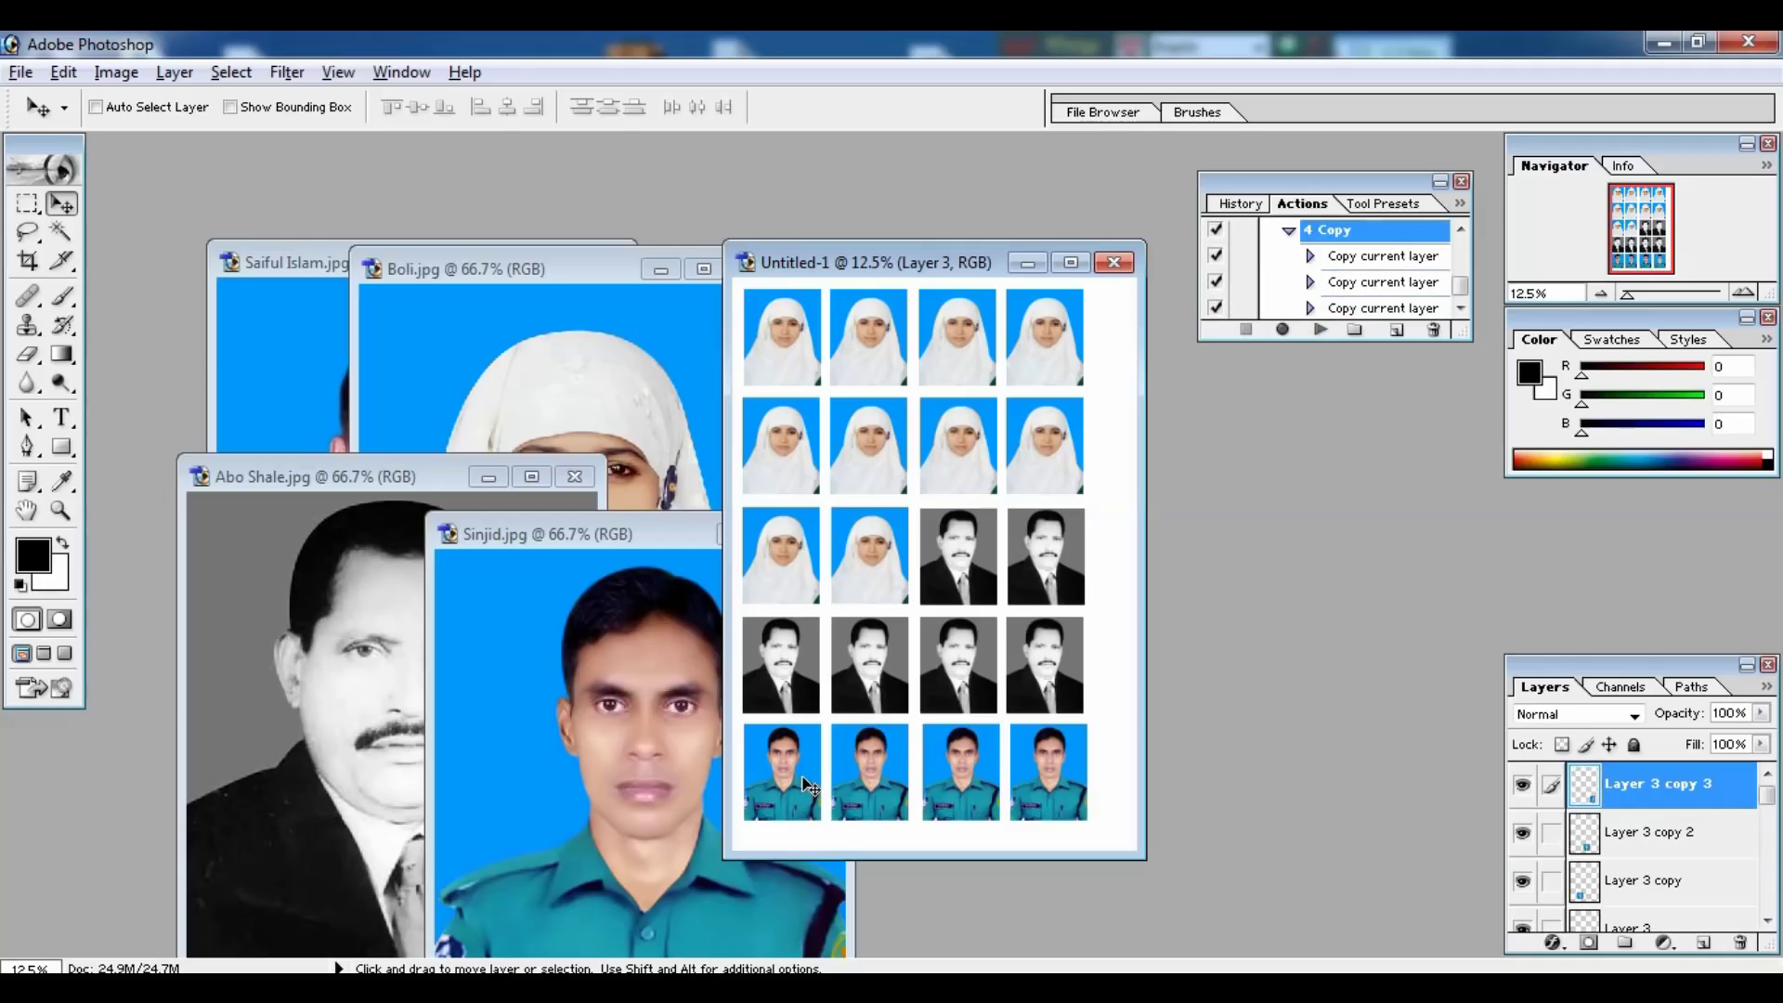